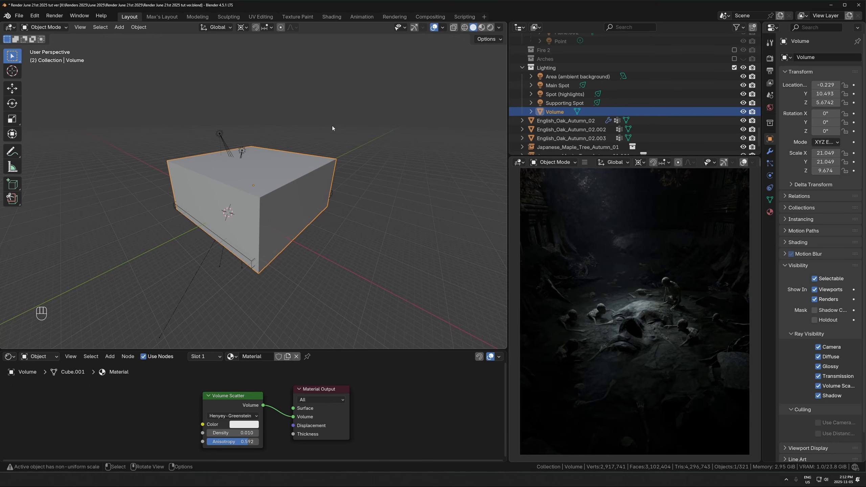
- Set the Volume cube to display as Bounds in the viewport
scroll(252, 413, "up", 2)
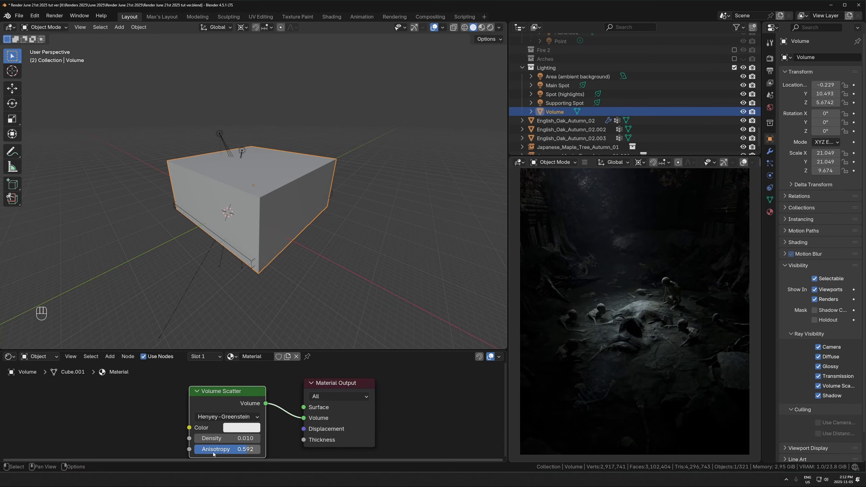
key("d")
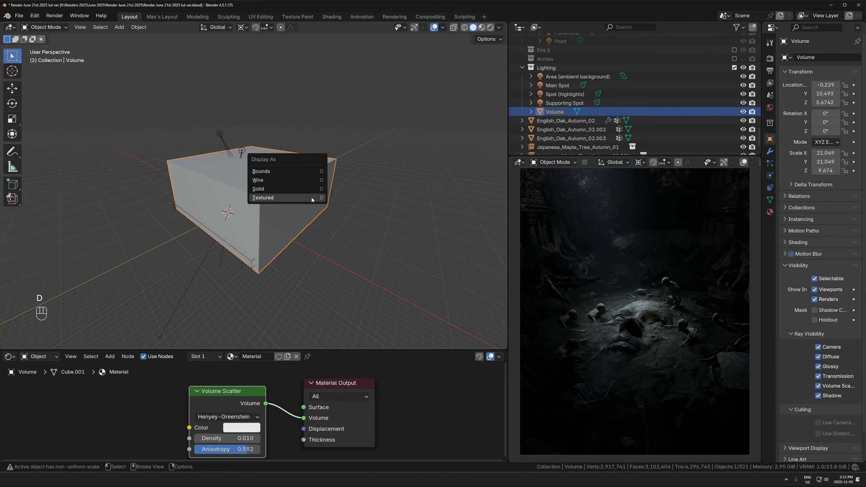
left_click(278, 176)
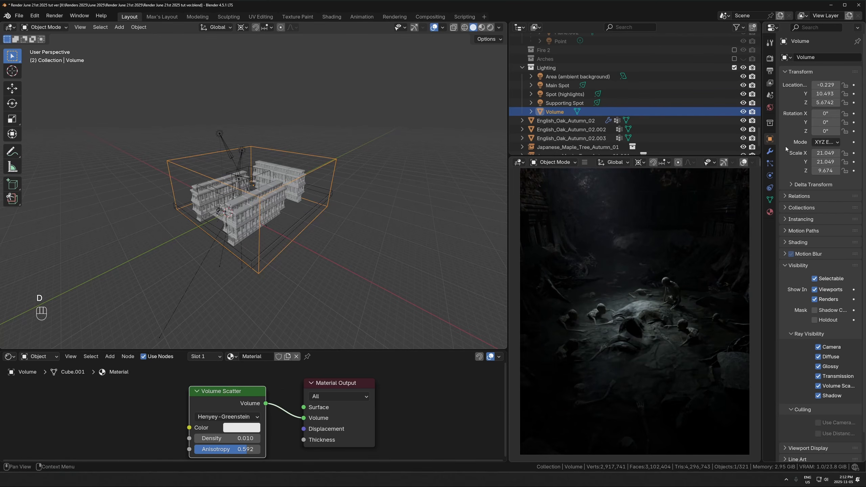
scroll(790, 388, "down", 8)
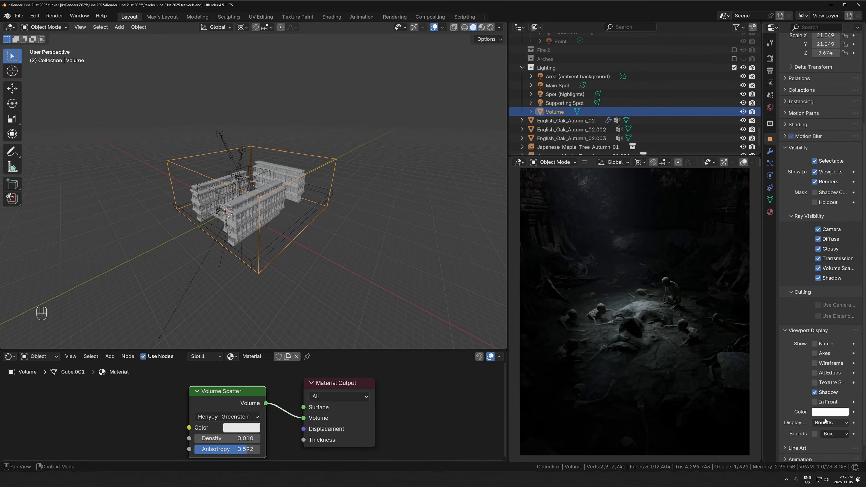
- Examine the ruins, rocks and figures enclosed by the volume box from close up and from outside
scroll(337, 219, "up", 5)
middle_click_drag(336, 218, 463, 152, "shift")
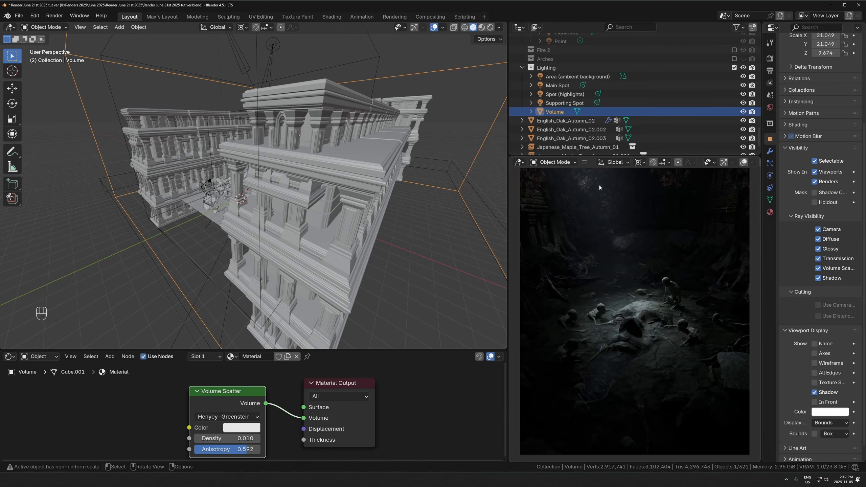
scroll(294, 224, "up", 3)
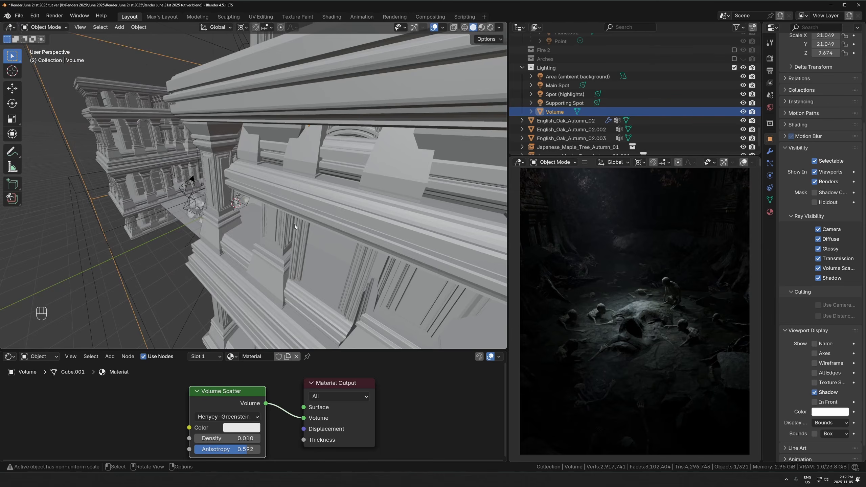
middle_click_drag(269, 224, 295, 192)
scroll(295, 191, "down", 3)
scroll(303, 181, "up", 4)
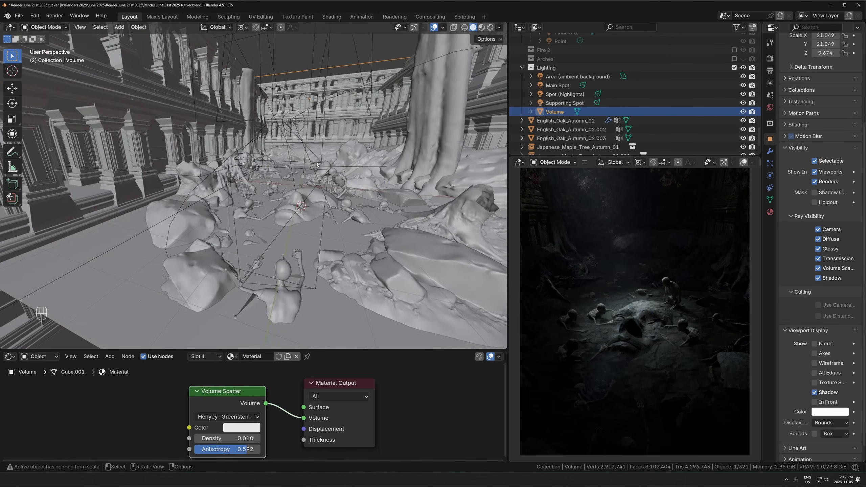
scroll(326, 190, "down", 7)
middle_click_drag(316, 162, 381, 168)
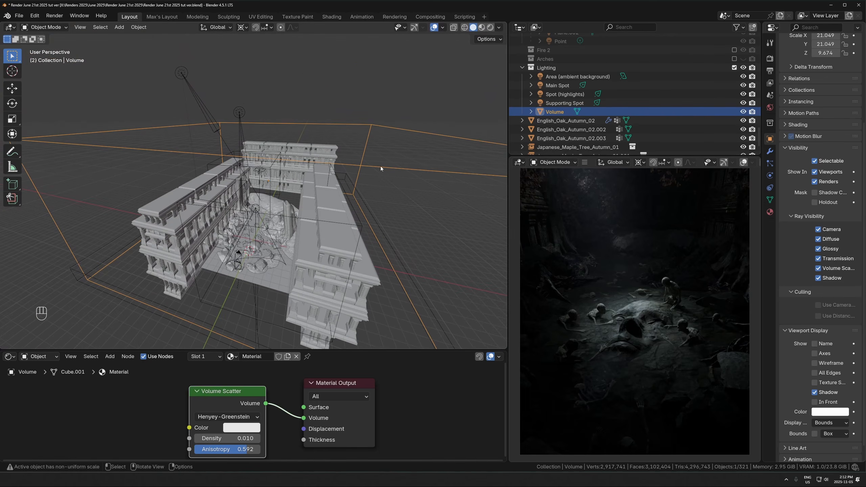
- Temporarily hide the ambient area light and the three spot lights of the Lighting collection in the viewport
left_click(565, 103)
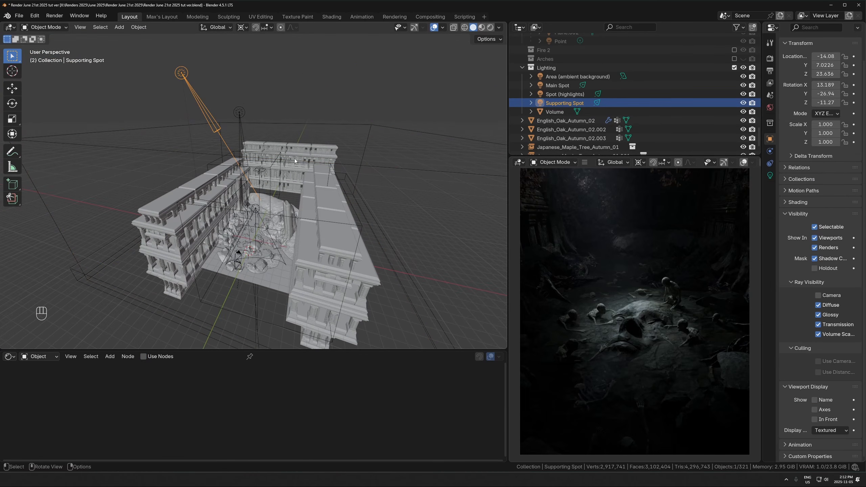
scroll(294, 161, "up", 2)
mouse_move(294, 161)
middle_mouse_down()
mouse_move(238, 165)
mouse_move(294, 175)
middle_mouse_up()
middle_click_drag(294, 175, 409, 212, "shift")
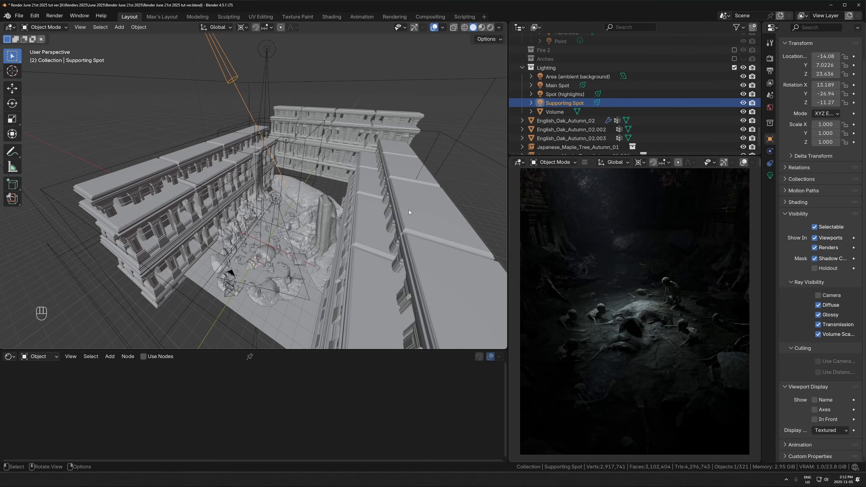
left_click_drag(743, 76, 743, 103)
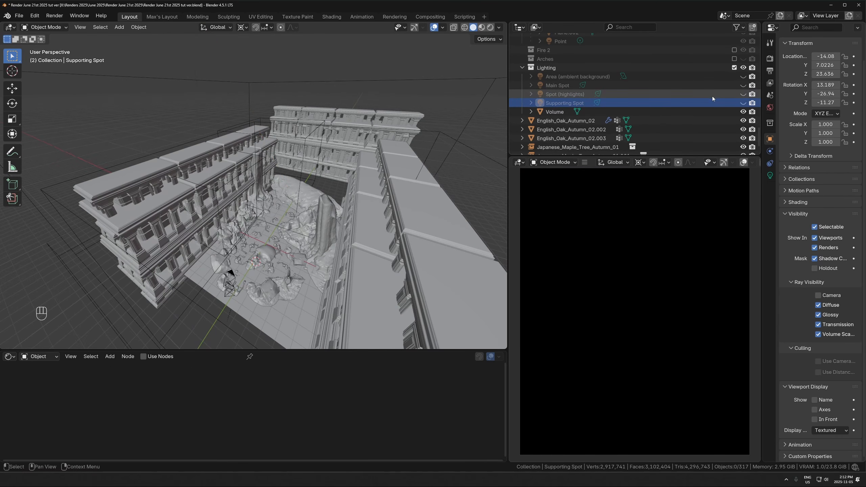
- Unhide and select the Main Spot light, frame it in the viewport and open its light settings
left_click(699, 84)
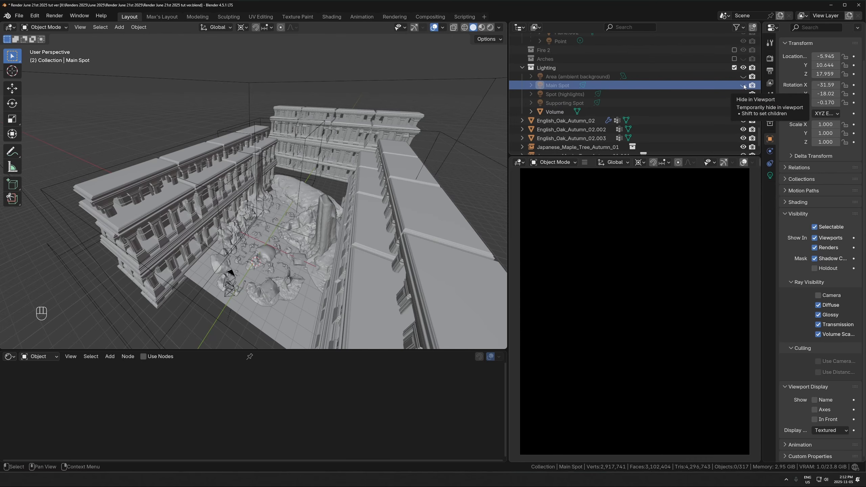
left_click(743, 85)
left_click(569, 85)
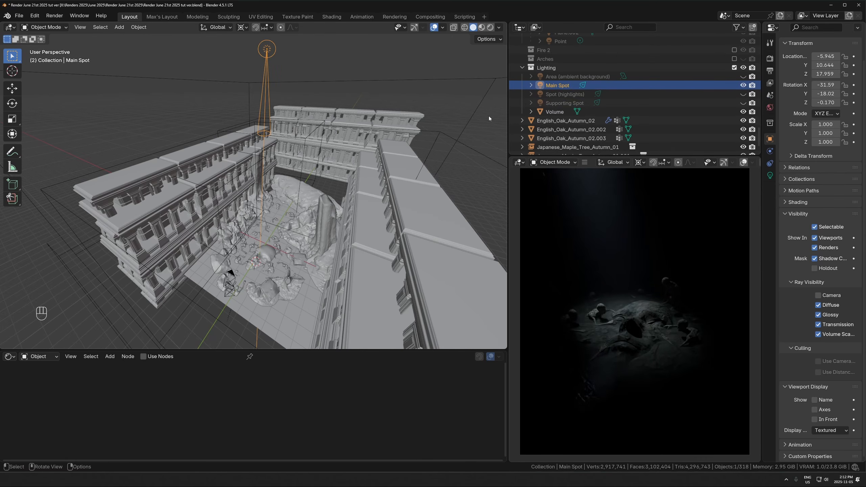
key("KP_Decimal")
middle_click_drag(338, 186, 181, 151)
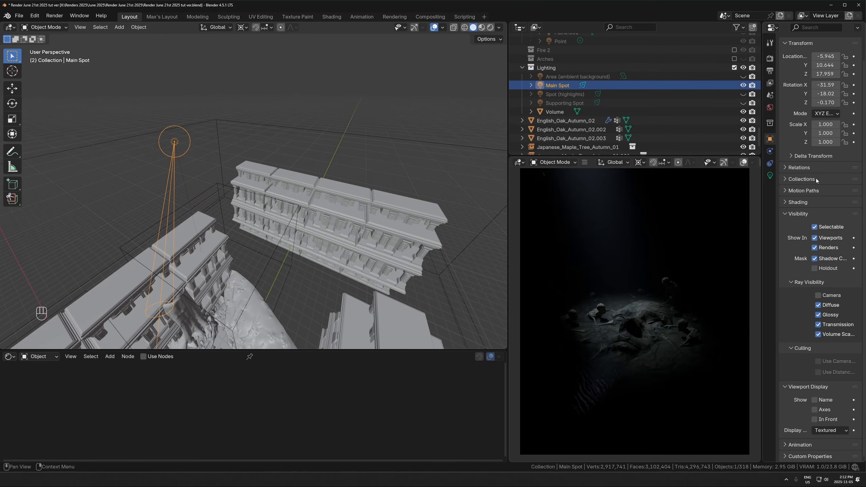
left_click(769, 176)
- Try a larger radius and a wider spot size on the Main Spot light
left_click_drag(825, 169, 850, 168)
right_click(850, 168)
middle_click_drag(385, 232, 430, 191, "shift")
left_click_drag(830, 205, 848, 204)
right_click(848, 204)
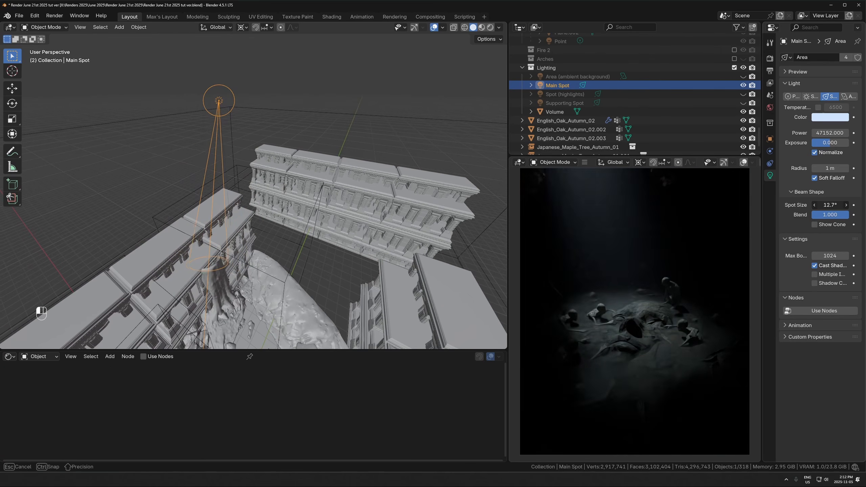
- Try a radius of 0 m and about 0.55 m on the Main Spot light, comparing the shadow softness up close
scroll(246, 119, "up", 5)
middle_click_drag(252, 105, 269, 154, "shift")
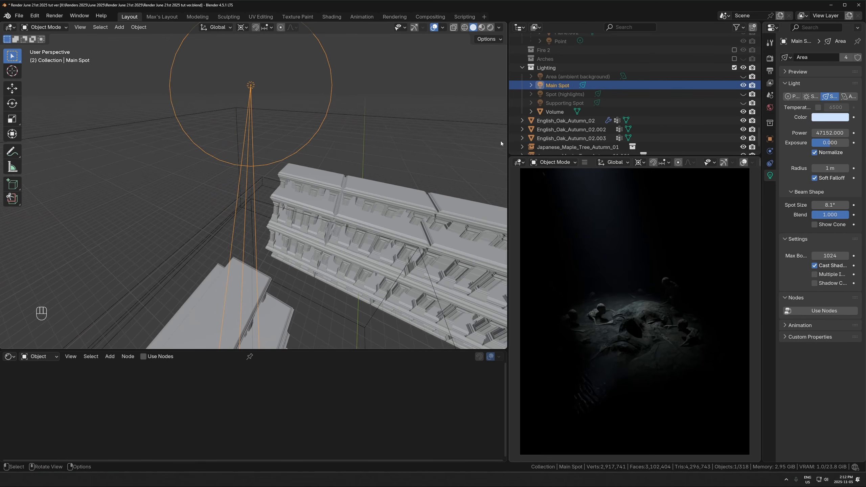
scroll(644, 328, "up", 10)
middle_click_drag(531, 361, 626, 347, "shift")
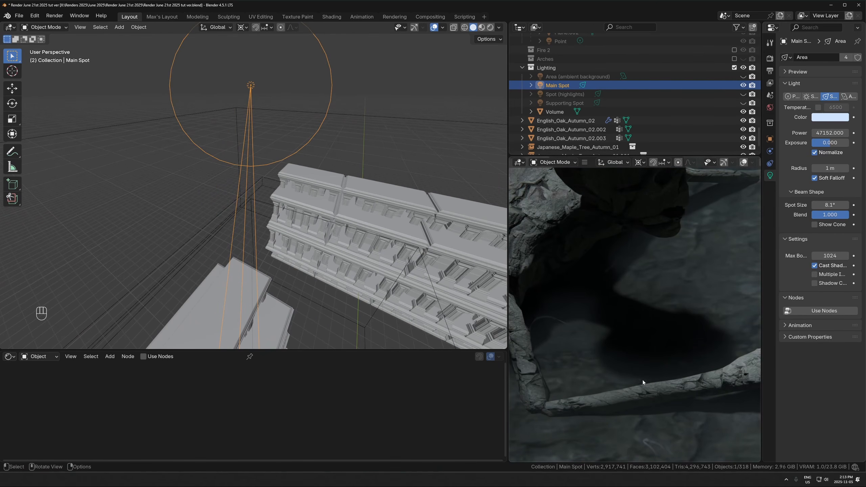
mouse_move(831, 168)
left_mouse_down()
mouse_move(814, 168)
mouse_move(830, 168)
left_mouse_up()
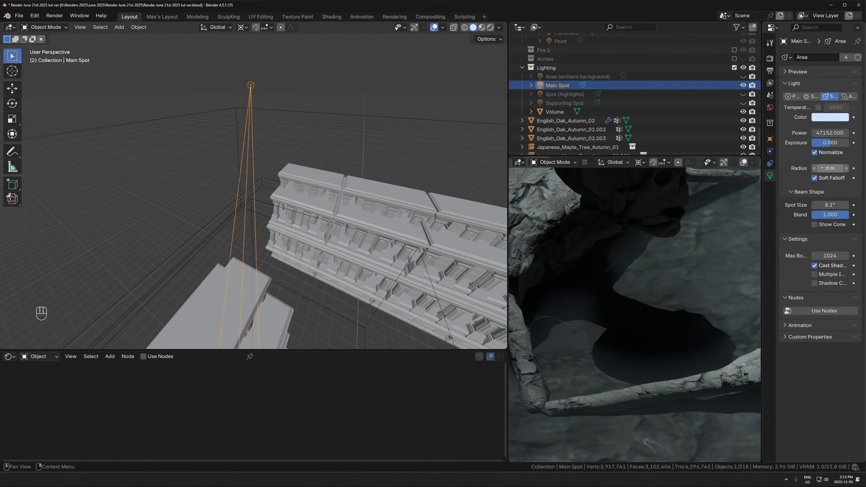
left_click_drag(830, 168, 846, 168)
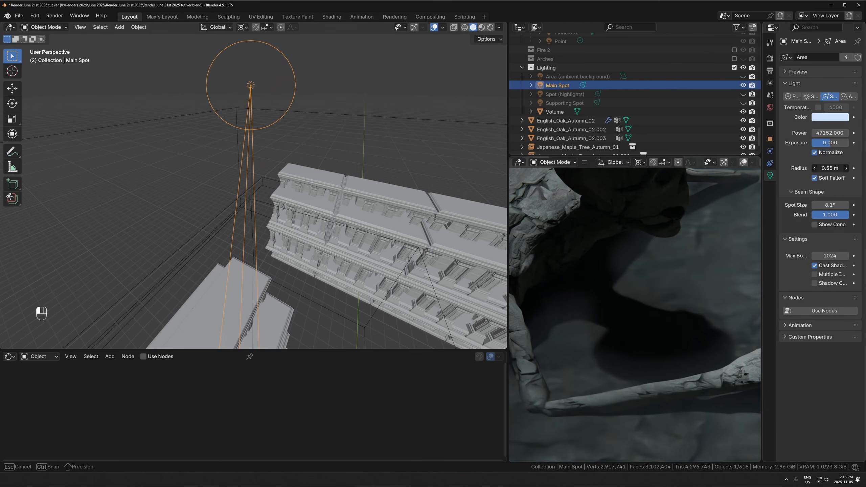
- Set the Main Spot light's radius to 1 m
left_click(830, 168)
type("1")
key("Return")
scroll(607, 340, "down", 12)
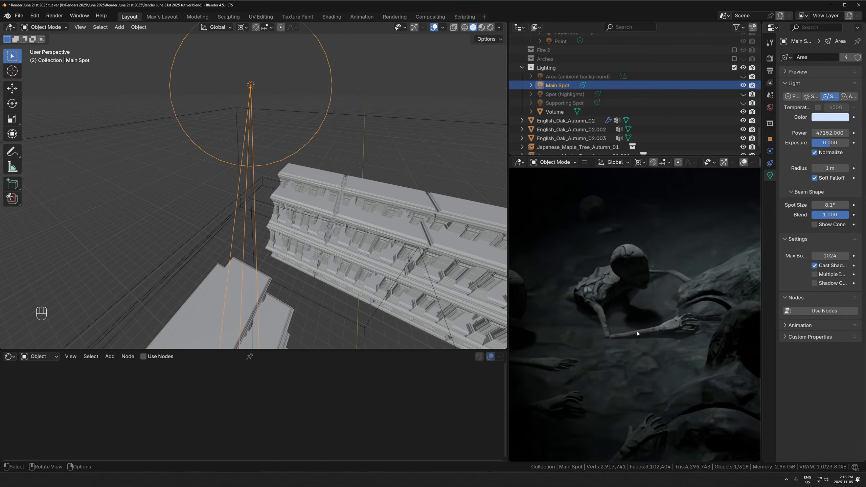
middle_click_drag(680, 330, 678, 320, "shift")
scroll(678, 324, "down", 3)
mouse_move(680, 334)
middle_mouse_down("shift")
mouse_move(677, 324)
mouse_move(672, 342)
middle_mouse_up("shift")
scroll(335, 284, "down", 4)
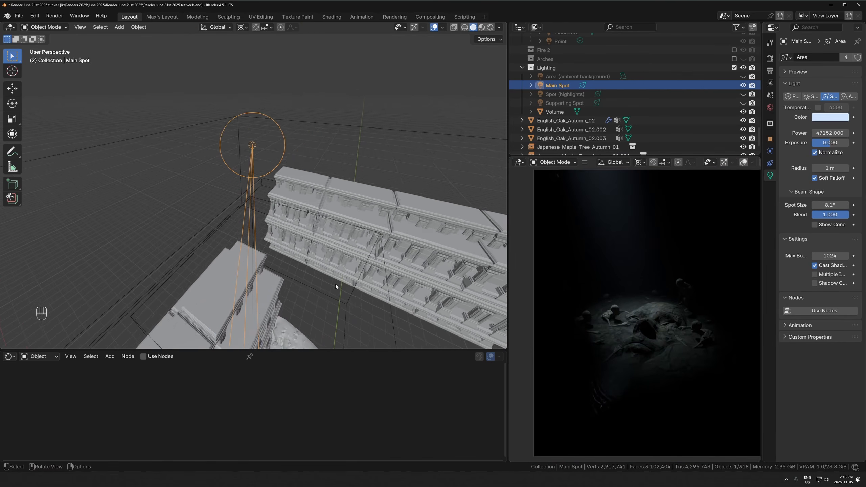
middle_click_drag(336, 284, 330, 249, "shift")
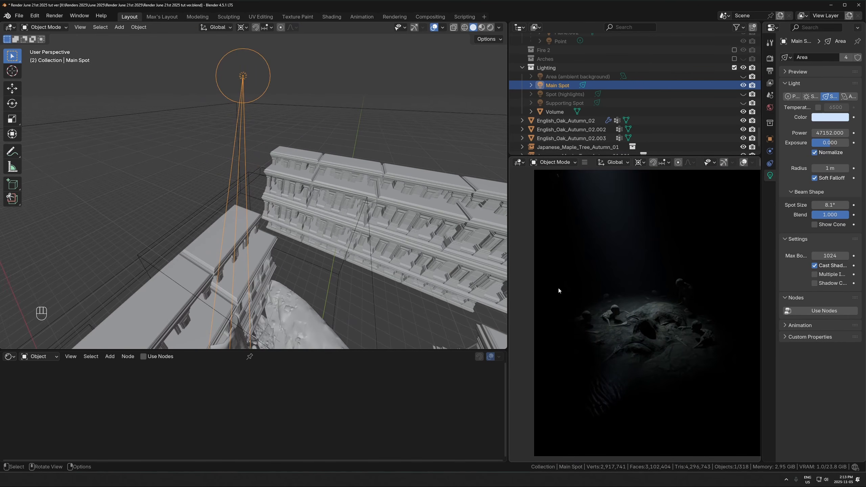
- Try widening the Main Spot light's beam to a spot size of about 18.1°
left_click_drag(830, 205, 852, 205)
key("Escape")
scroll(651, 336, "down", 2)
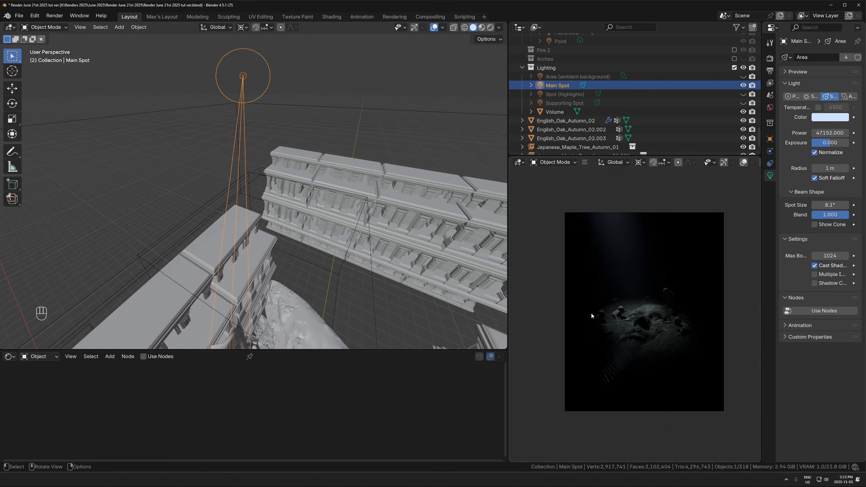
scroll(613, 349, "up", 2)
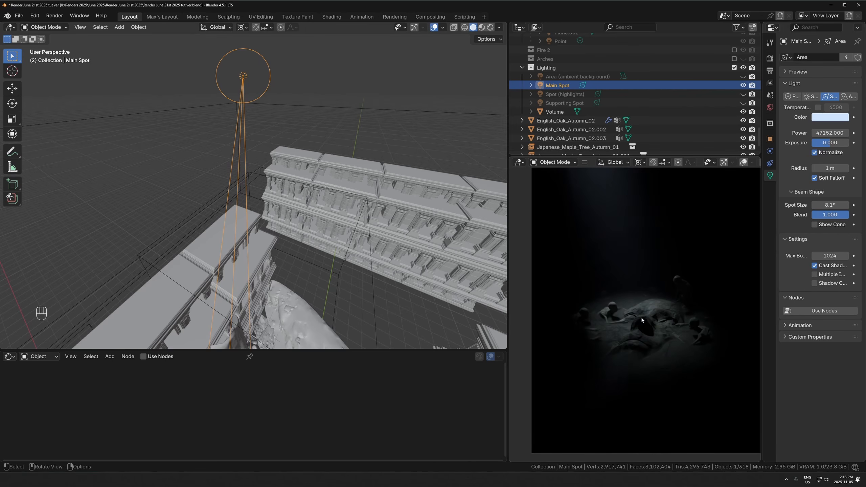
left_click_drag(832, 201, 861, 201)
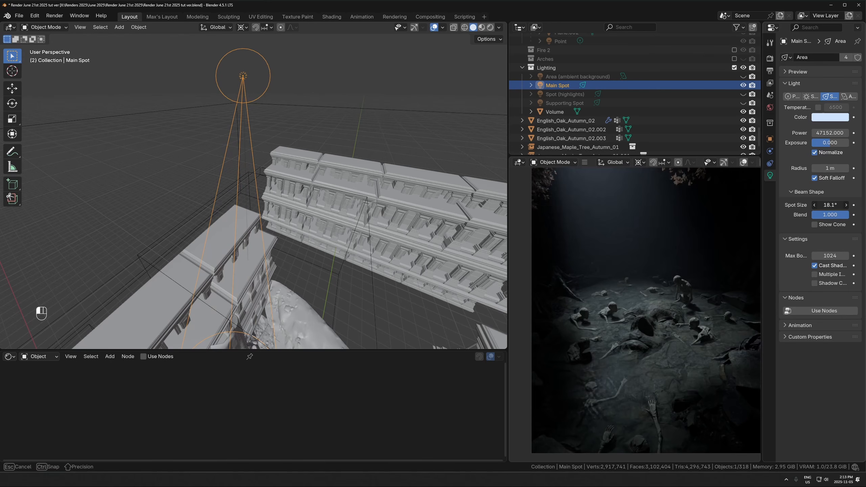
key("Escape")
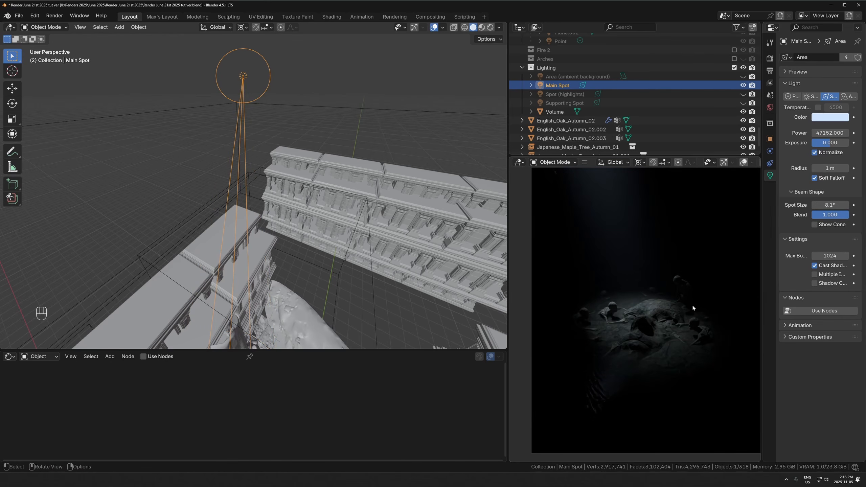
- Unhide the Area (ambient background) light and frame it in the viewport among the ruins
scroll(659, 329, "down", 2)
middle_click_drag(484, 297, 258, 197, "shift")
scroll(257, 196, "down", 2)
scroll(681, 294, "up", 2)
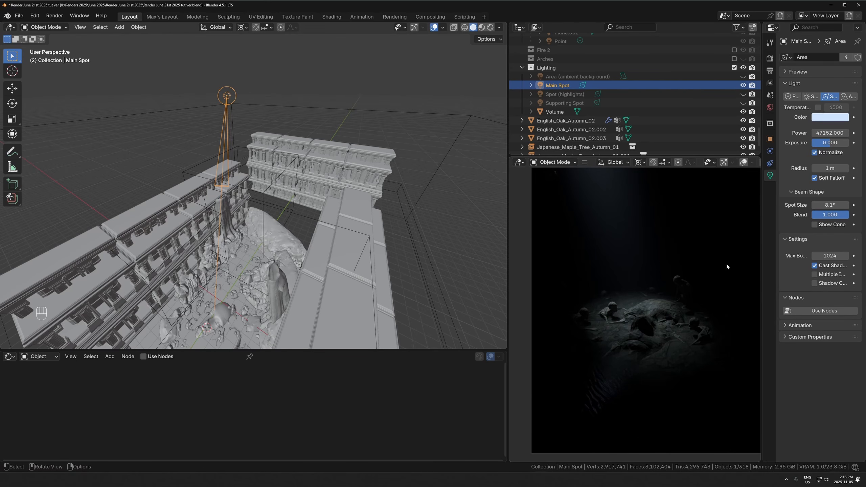
left_click(573, 77)
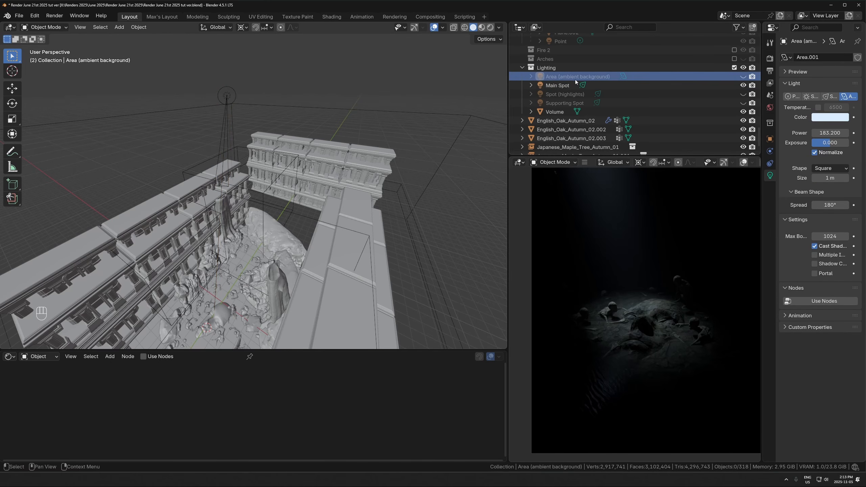
left_click(743, 77)
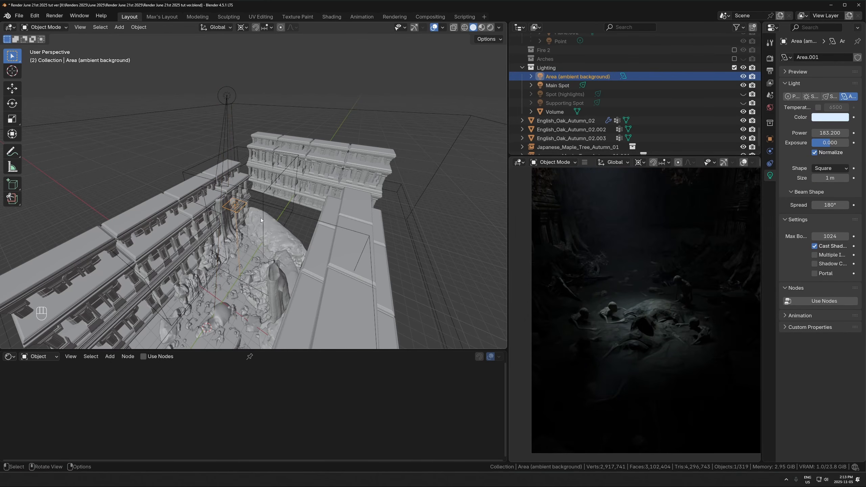
key("KP_Decimal")
middle_click_drag(266, 220, 319, 232)
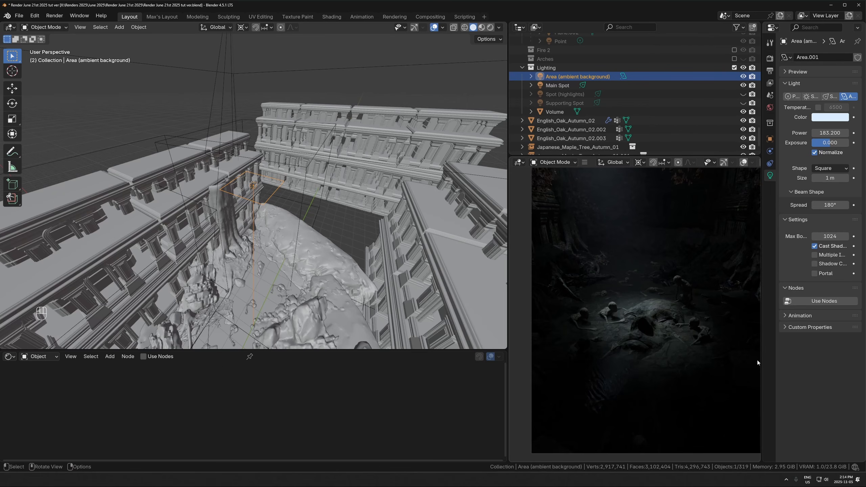
- Compare the render with the ambient background area light hidden and shown, and inspect the light's placement
left_click(742, 77)
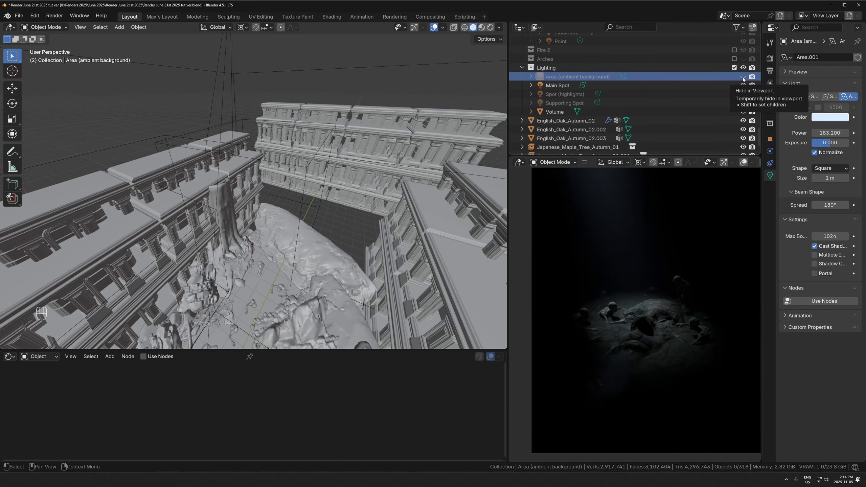
left_click(742, 76)
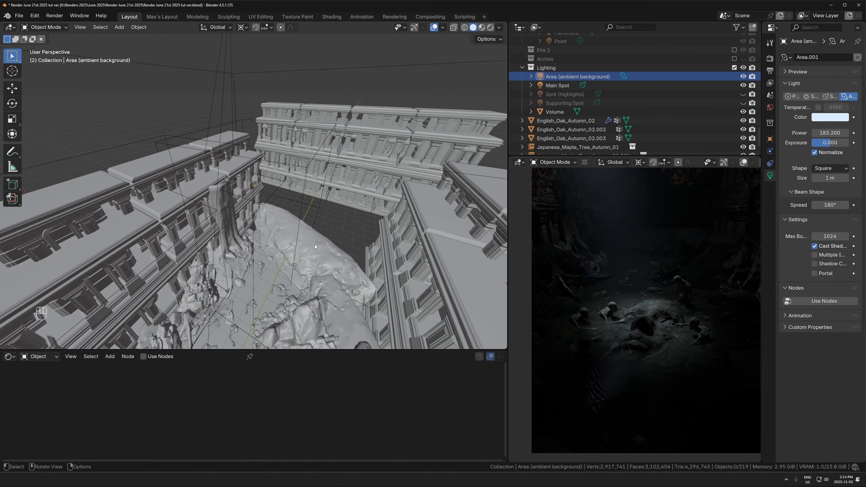
left_click(251, 186)
key("KP_Decimal")
middle_click_drag(362, 225, 322, 224)
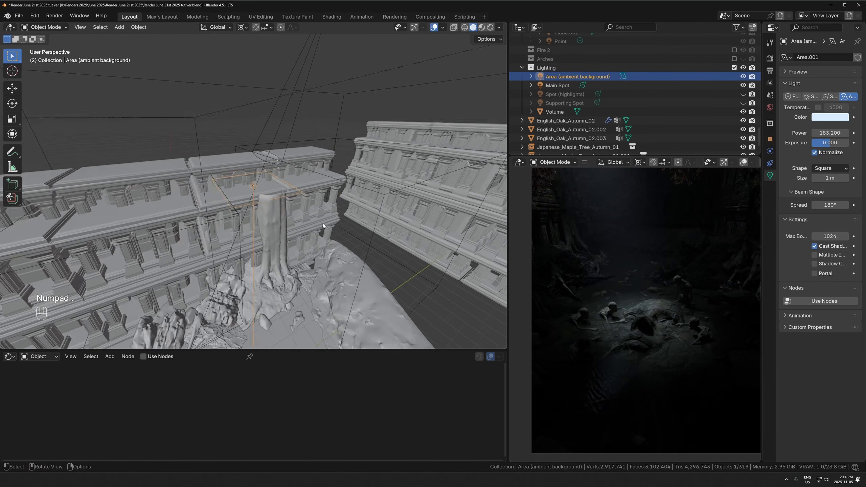
- Raise the ambient background area light's exposure to 5.760
scroll(306, 235, "down", 5)
middle_click_drag(256, 267, 259, 201, "shift")
middle_click_drag(259, 201, 283, 190)
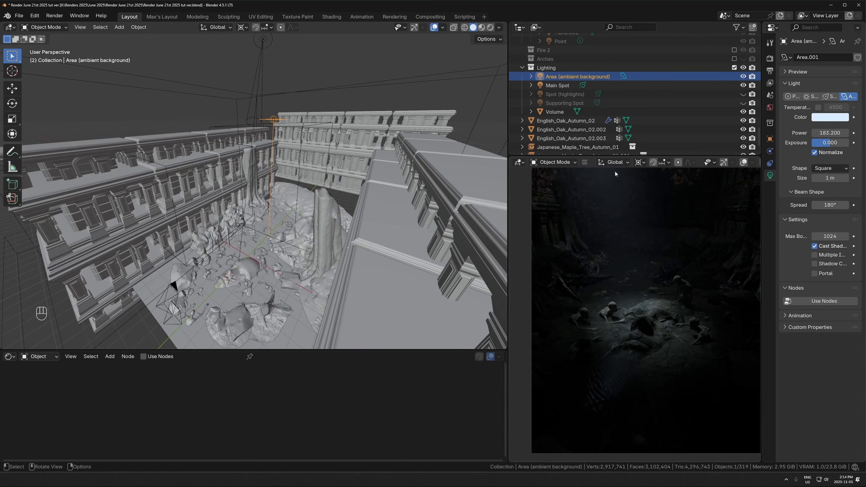
left_click_drag(830, 143, 840, 142)
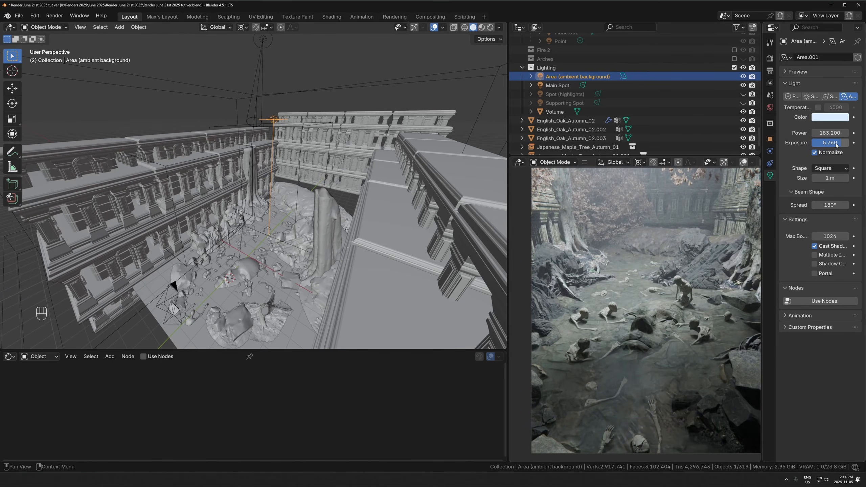
- Undo the exposure changes on the ambient background area light
key("ctrl+z")
left_click_drag(831, 144, 835, 144, "shift")
key("ctrl+z")
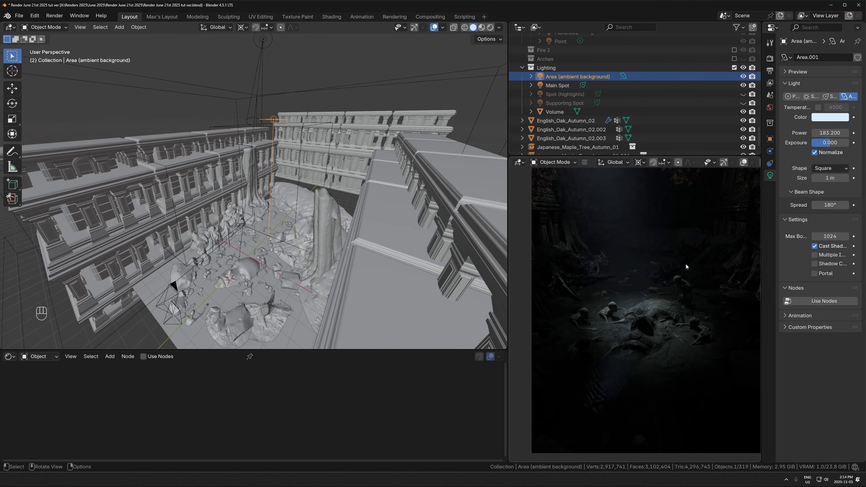
scroll(381, 162, "down", 5)
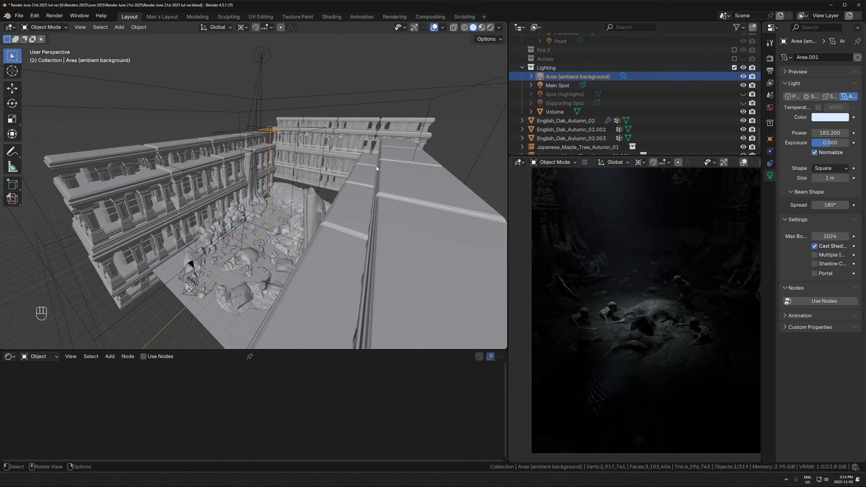
- Isolate the ambient background area light by hiding the Main Spot, compare it off and on, and show the Main Spot again
left_click(742, 85)
scroll(656, 311, "down", 1)
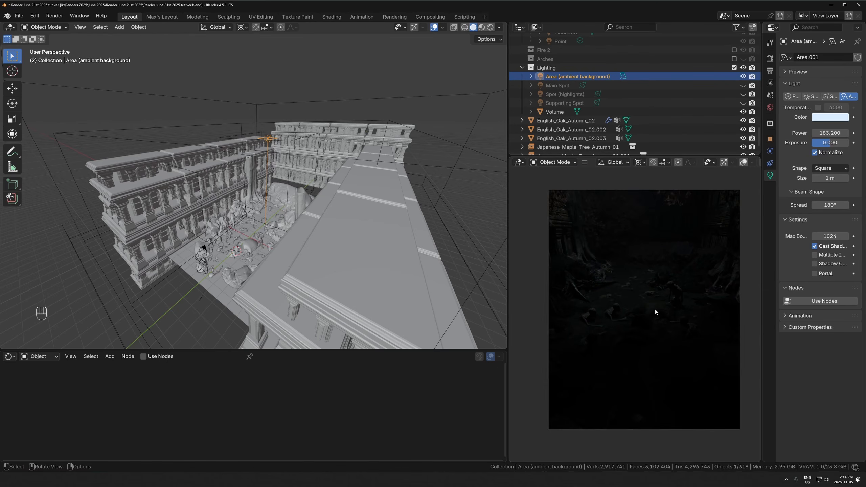
left_click(742, 76)
left_click(742, 77)
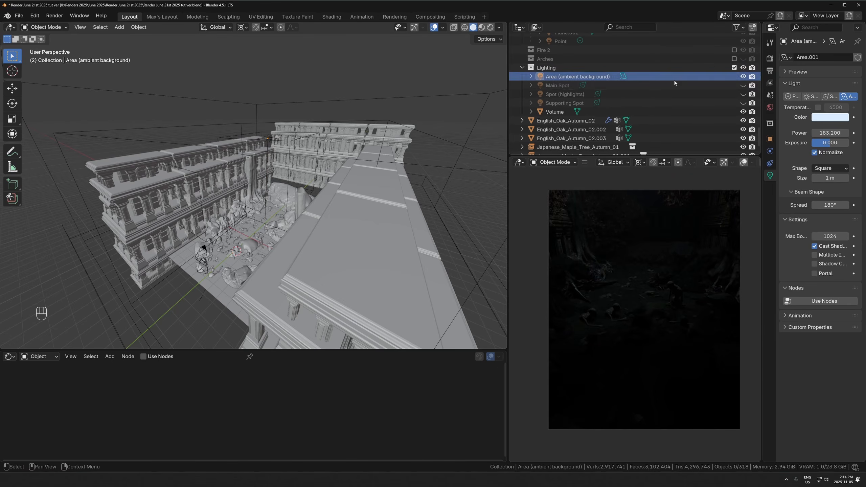
left_click(743, 86)
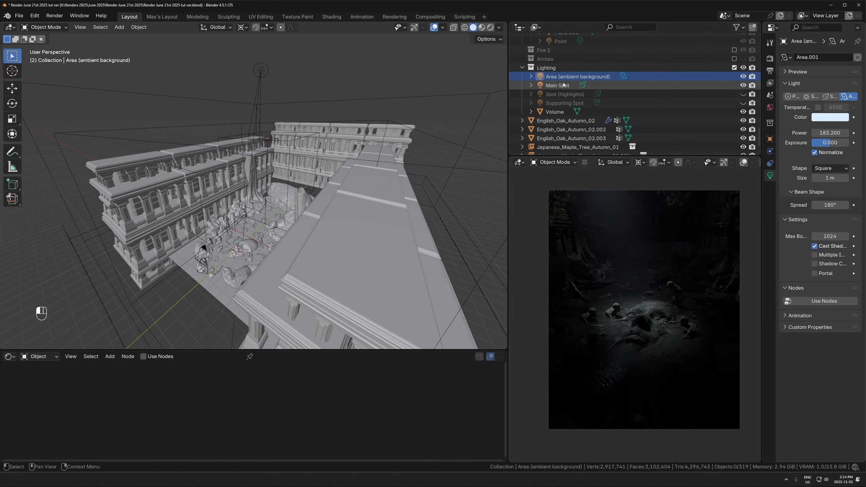
left_click(576, 76)
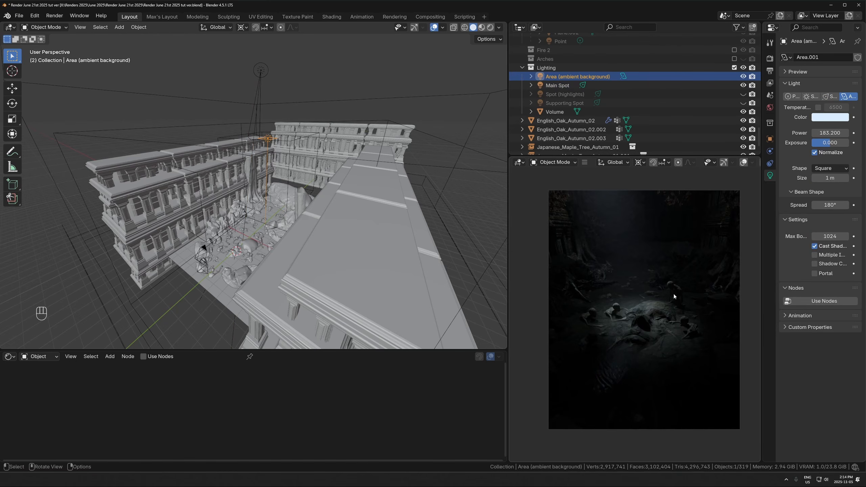
scroll(674, 296, "up", 1)
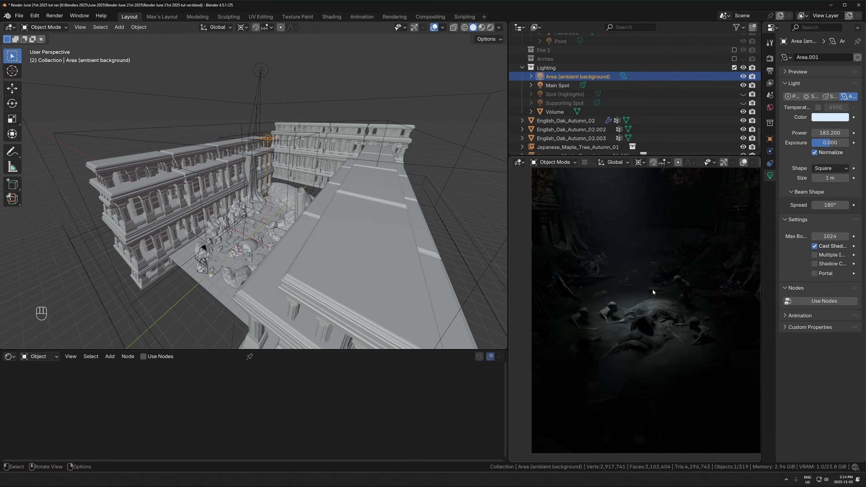
- Unhide the Supporting Spot and frame it in the viewport above the ruins
left_click(742, 103)
left_click(564, 104)
key("KP_Decimal")
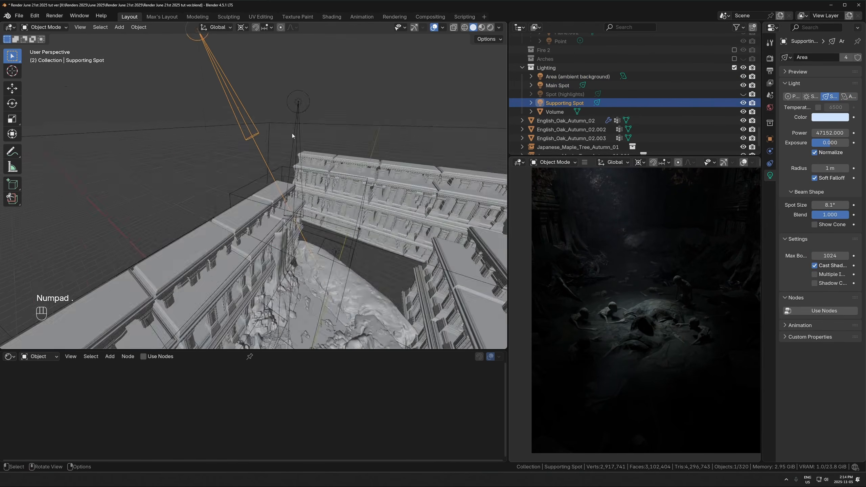
middle_click_drag(293, 136, 308, 202)
scroll(296, 232, "down", 6)
middle_click_drag(293, 239, 591, 283)
scroll(305, 272, "down", 4)
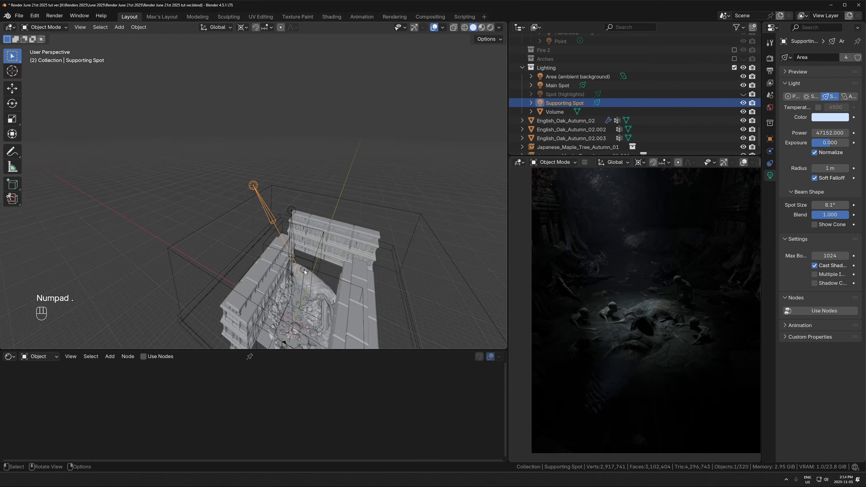
- Try a linked duplicate of the Supporting Spot moved 4.2709 m in X, -8.2507 m in Y and 0.2225 m in Z, and delete the copy
middle_click_drag(304, 269, 288, 191)
key("alt+d")
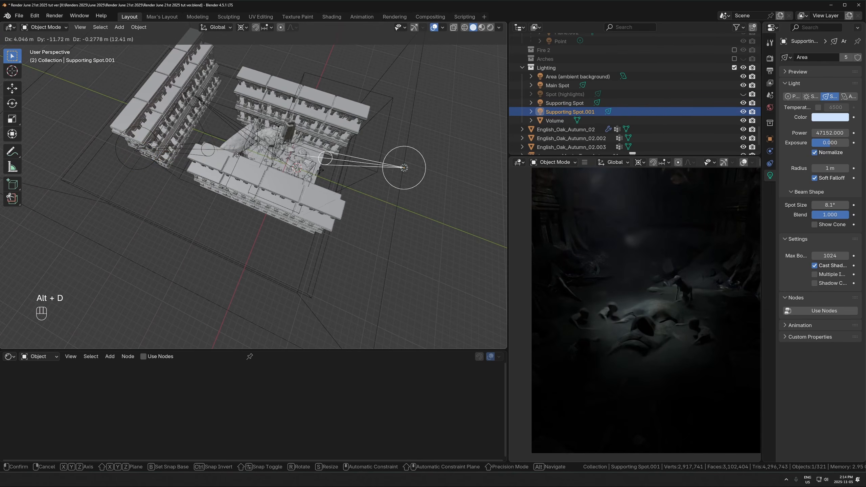
left_click(219, 146)
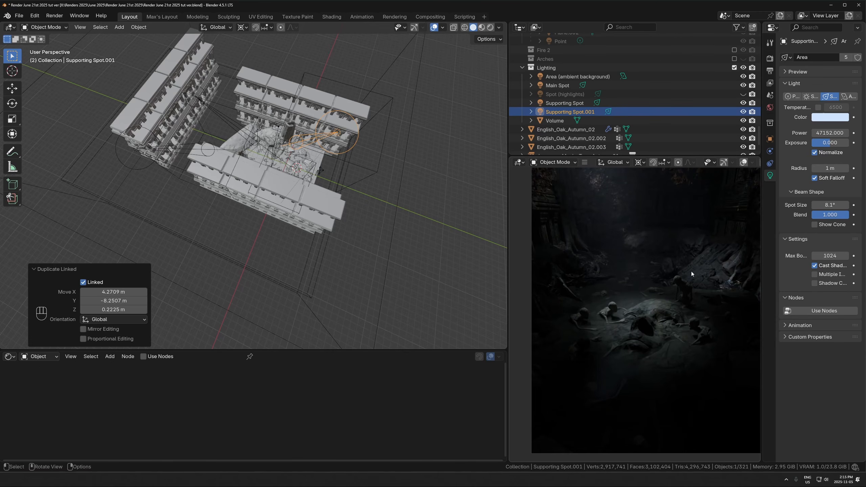
key("x")
left_click(423, 235)
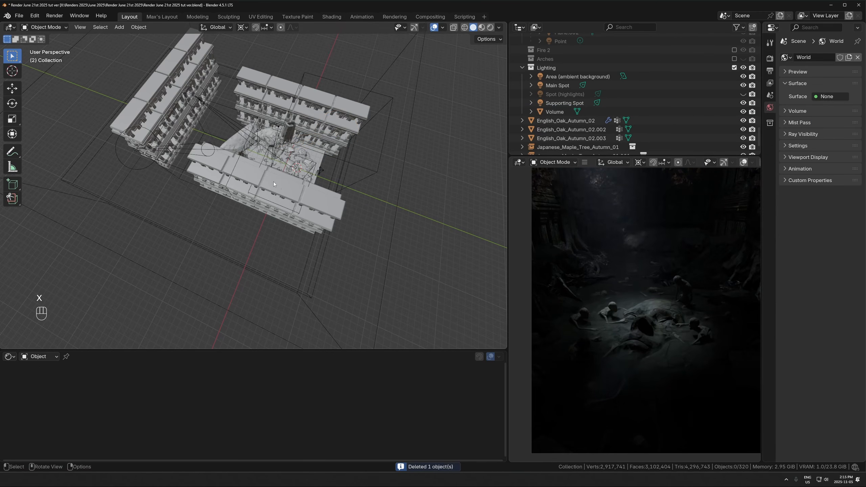
- Select the Supporting Spot again and compare the render with it hidden and shown
middle_click_drag(273, 181, 267, 148)
left_click(237, 110)
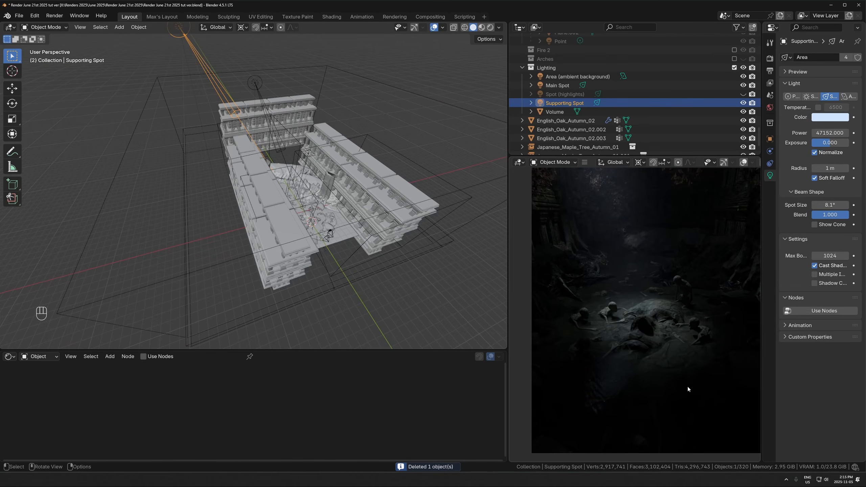
left_click(742, 104)
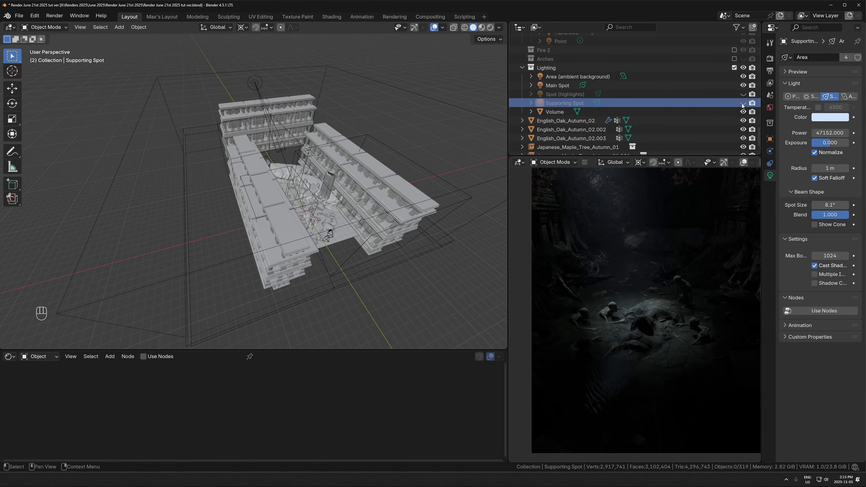
left_click(742, 103)
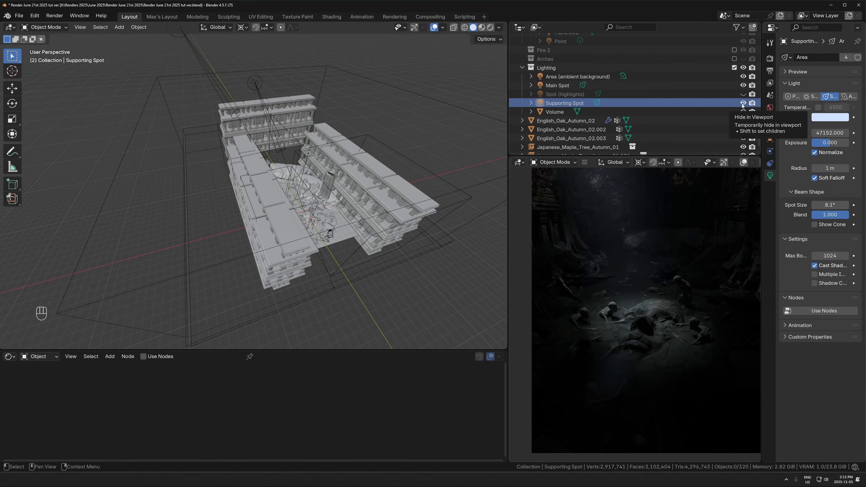
- Unhide the Spot (highlights) light, frame it among the ruins and bring its whole node setup into view
left_click(707, 96)
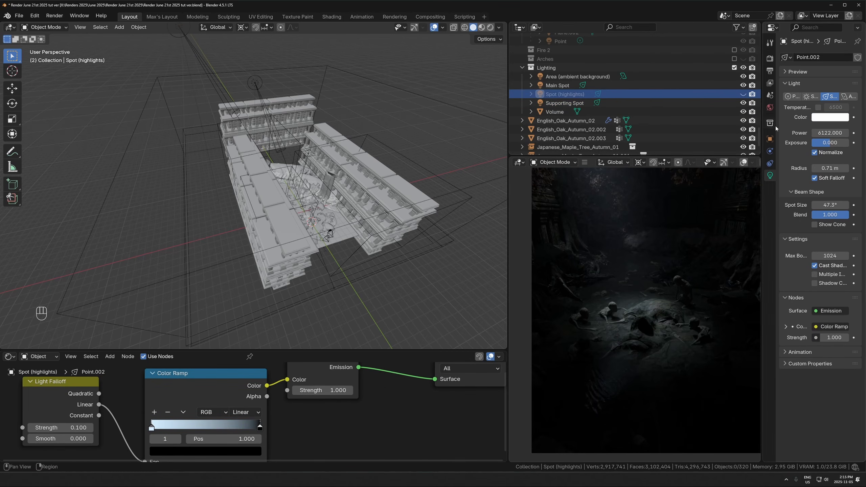
left_click(744, 94)
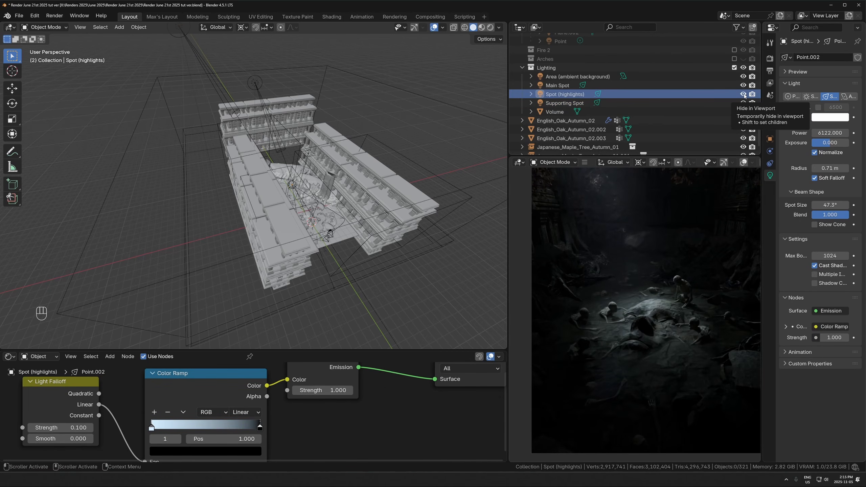
left_click(724, 91)
key("KP_Decimal")
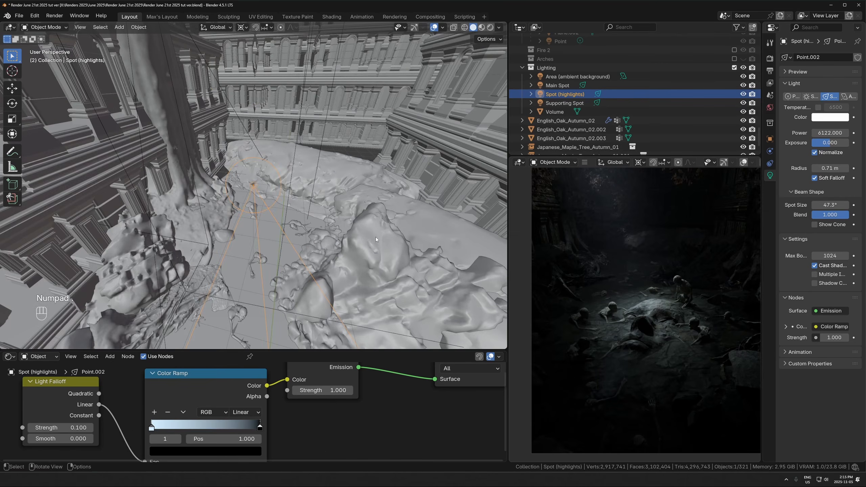
middle_click_drag(376, 237, 366, 195)
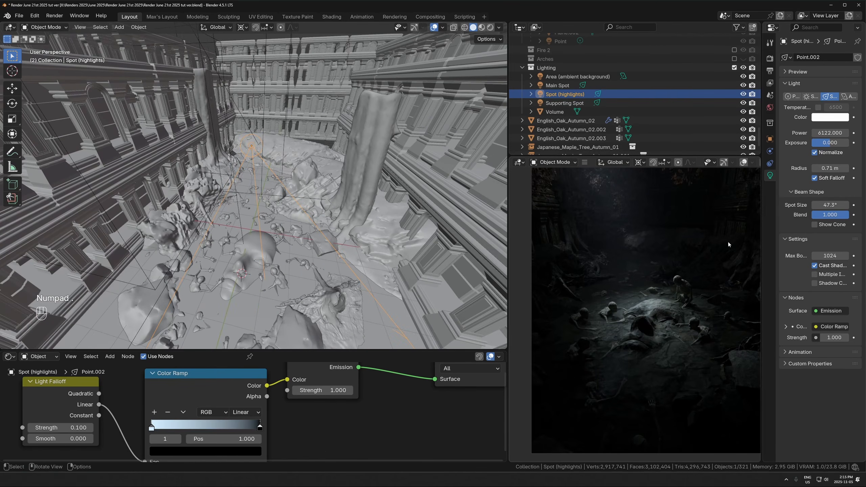
scroll(332, 421, "down", 2)
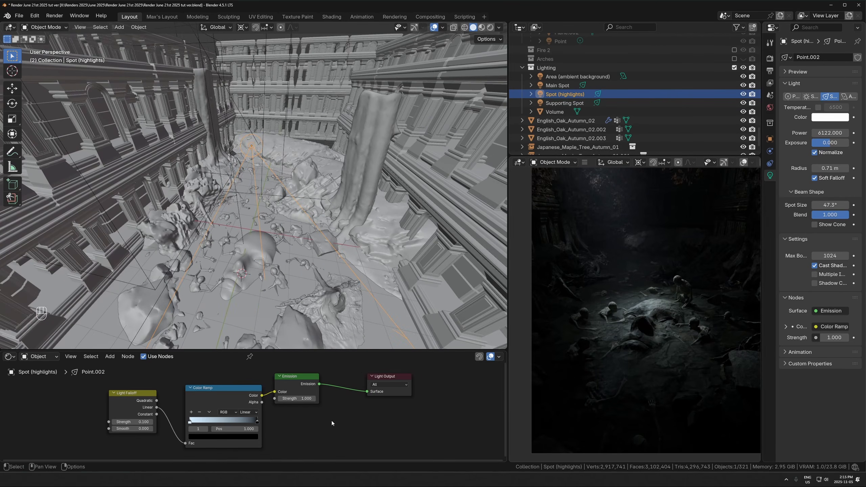
- Compare the highlights spot hidden and shown in the render, both close up on the skeletons and across the full frame
left_click(742, 94)
left_click(743, 94)
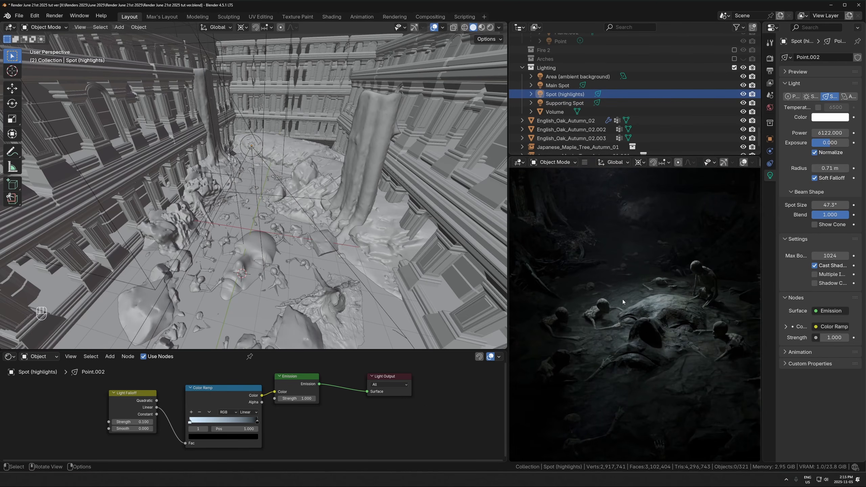
scroll(613, 298, "up", 2)
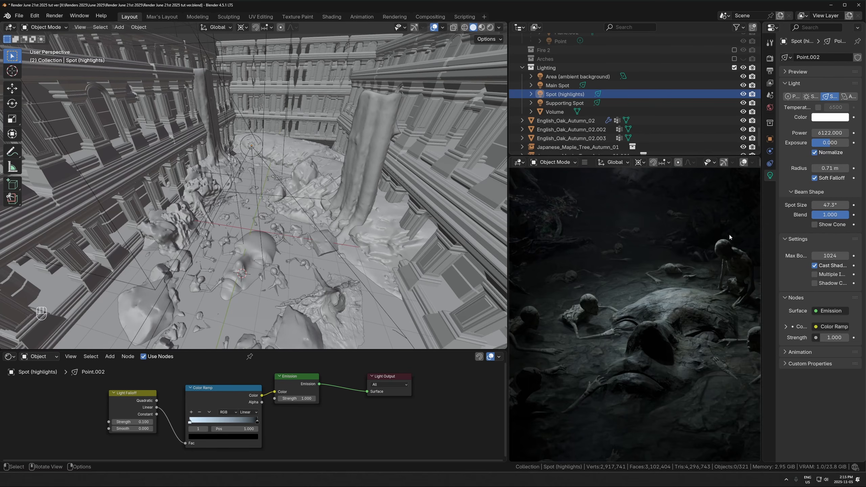
left_click(743, 94)
left_click(743, 94)
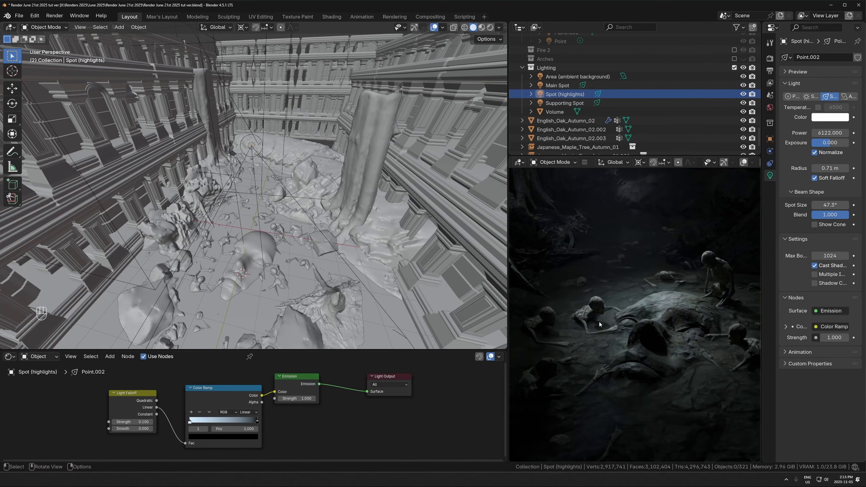
left_click(742, 94)
scroll(676, 230, "down", 4)
middle_click_drag(670, 229, 648, 226, "shift")
left_click(742, 95)
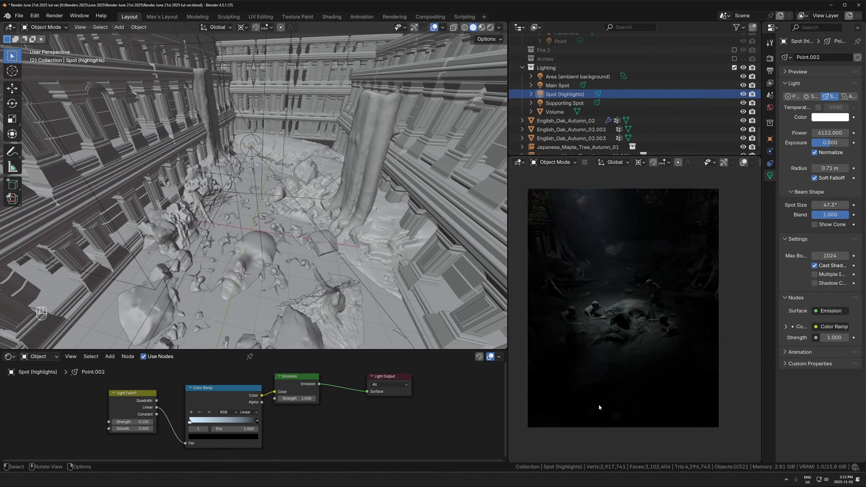
- Select the highlights spot in the viewport and view the scene through the camera
left_click(295, 192)
middle_click_drag(294, 193, 278, 201)
key("KP_0")
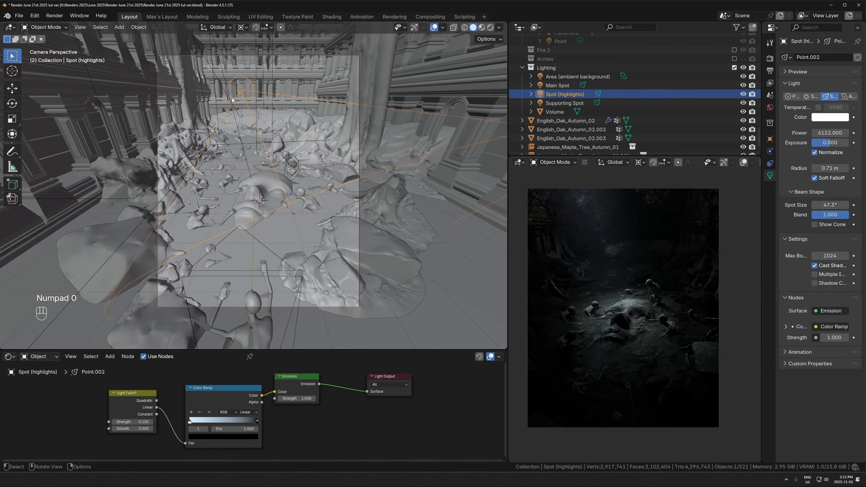
- Compare the render with the highlights spot's Volume Scatter ray visibility on and off, leaving it off
left_click(769, 139)
left_click(822, 364)
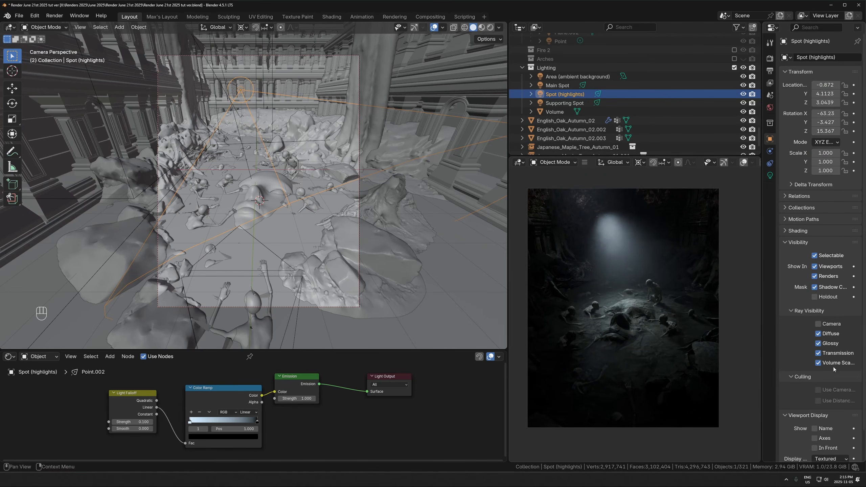
left_click(821, 364)
left_click(821, 365)
left_click(821, 365)
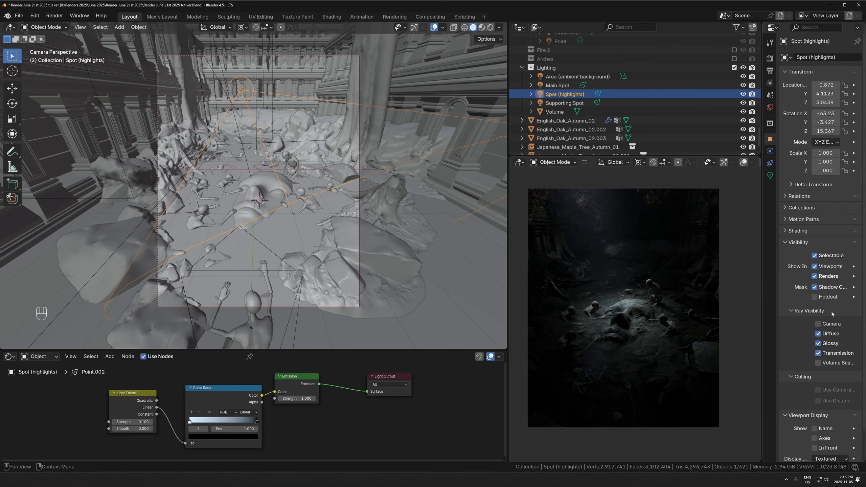
left_click(825, 366)
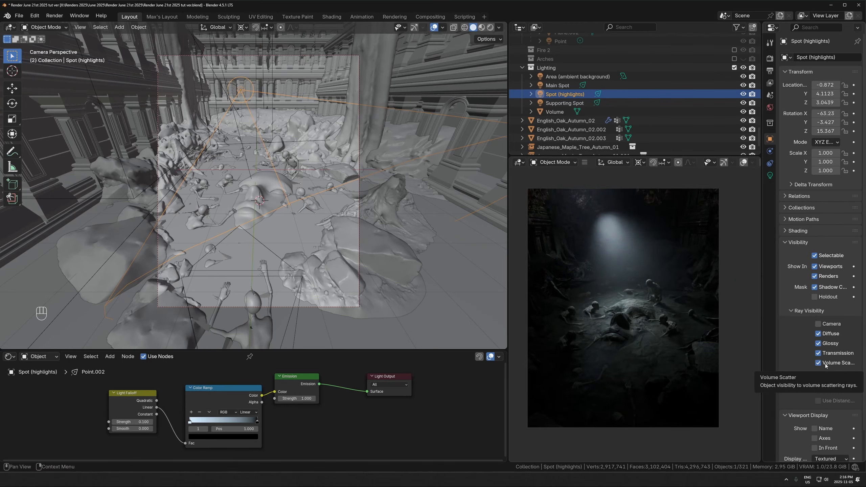
left_click(825, 365)
left_click(830, 365)
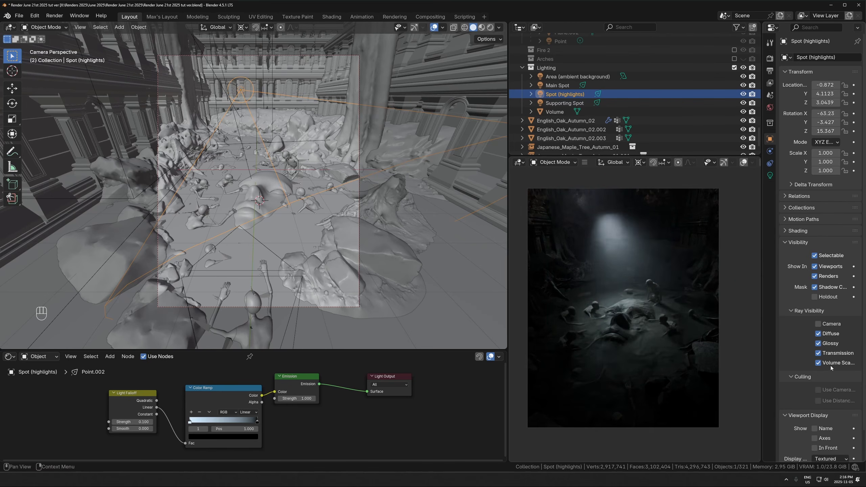
left_click(831, 365)
- Try moving the highlights spot toward the side wall, cancel the move, and check Volume Scatter on and off once more
key("g")
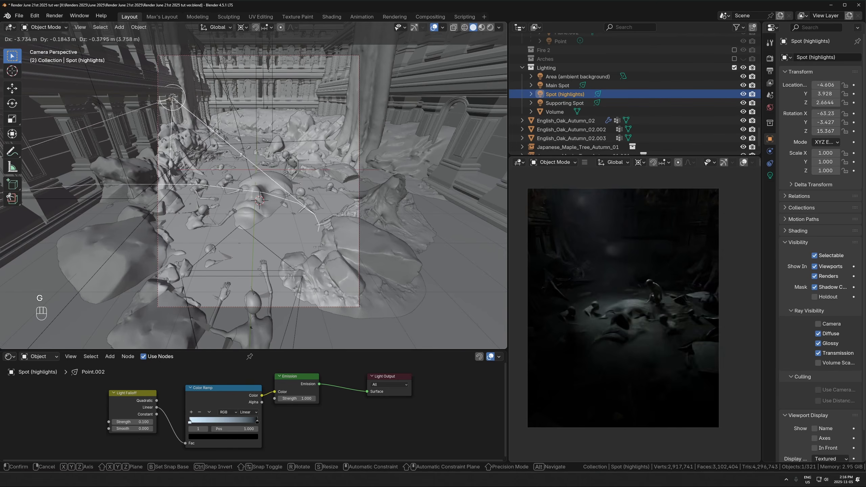
key("Escape")
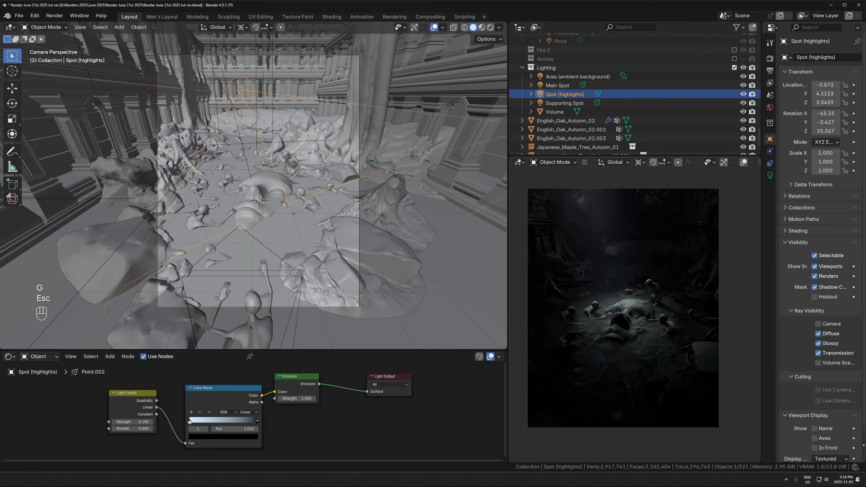
left_click(837, 366)
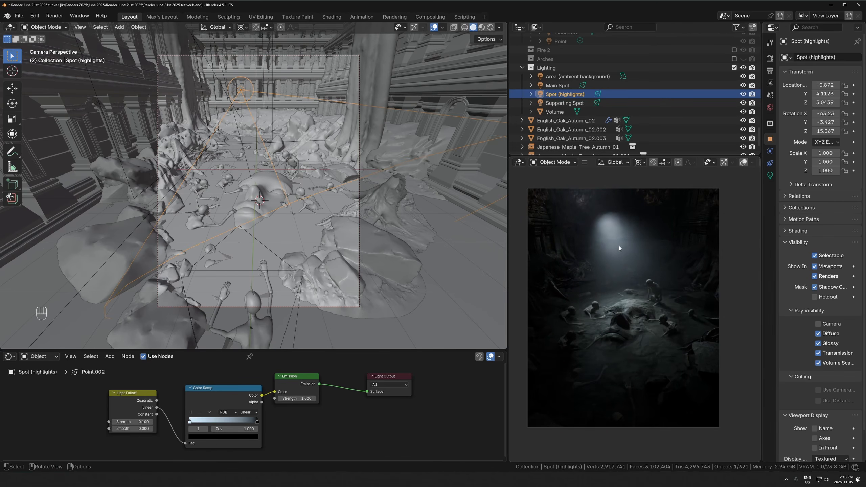
left_click(818, 363)
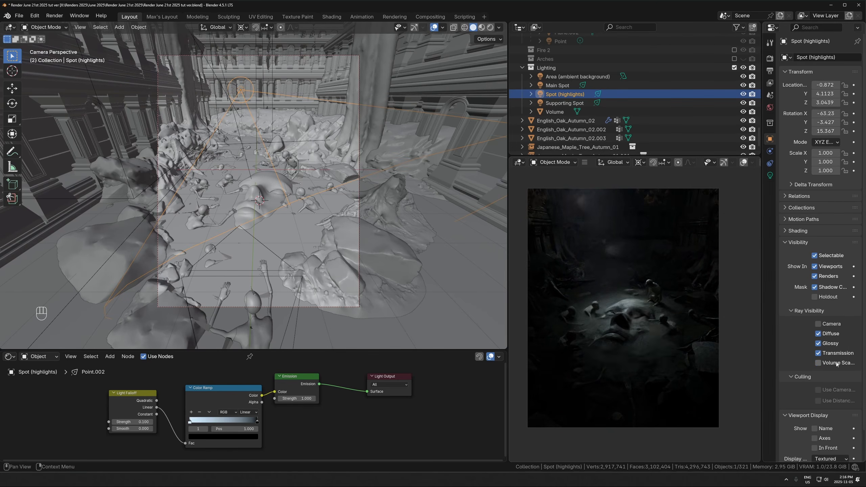
- Look over the ruins from outside, select the supporting spot, and try moving it before cancelling
scroll(251, 128, "down", 3)
middle_click_drag(251, 129, 227, 73)
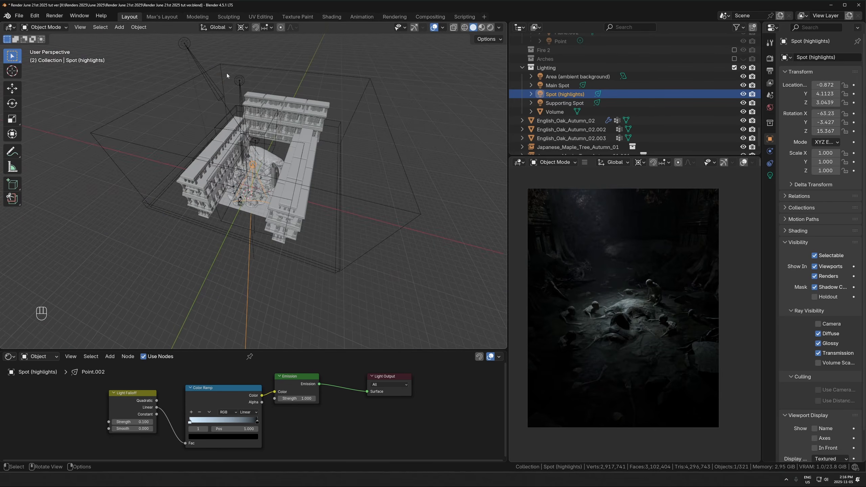
left_click(231, 89)
scroll(246, 83, "up", 3)
key("g")
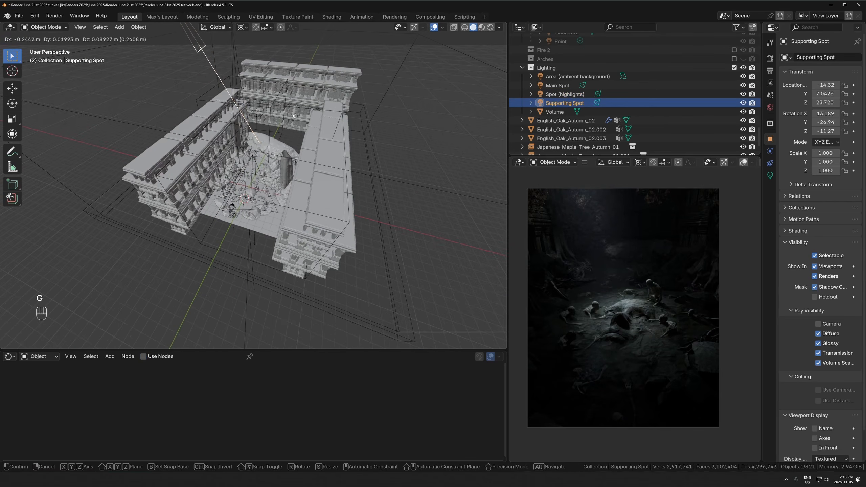
key("Escape")
- Select the main spot above the ruins and try moving it sideways to compare the render, cancelling the move
middle_click_drag(219, 110, 225, 88)
left_click(255, 61)
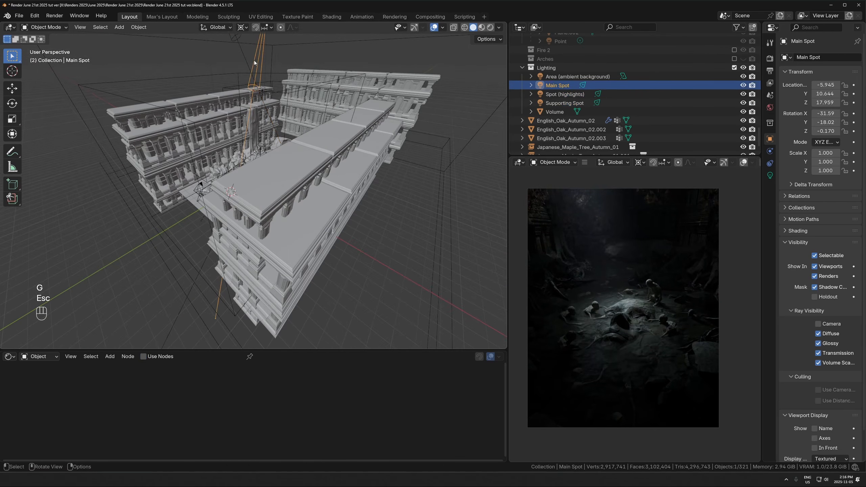
middle_click_drag(255, 60, 296, 111)
scroll(298, 114, "down", 2)
key("g")
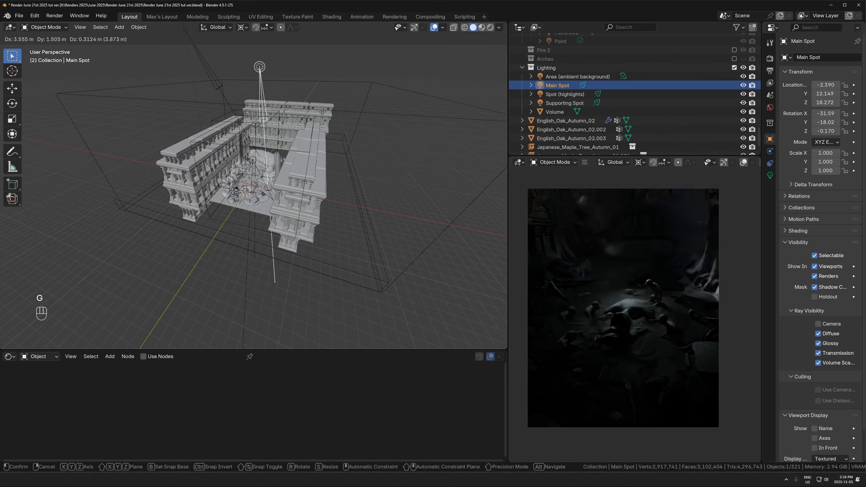
left_click(300, 114)
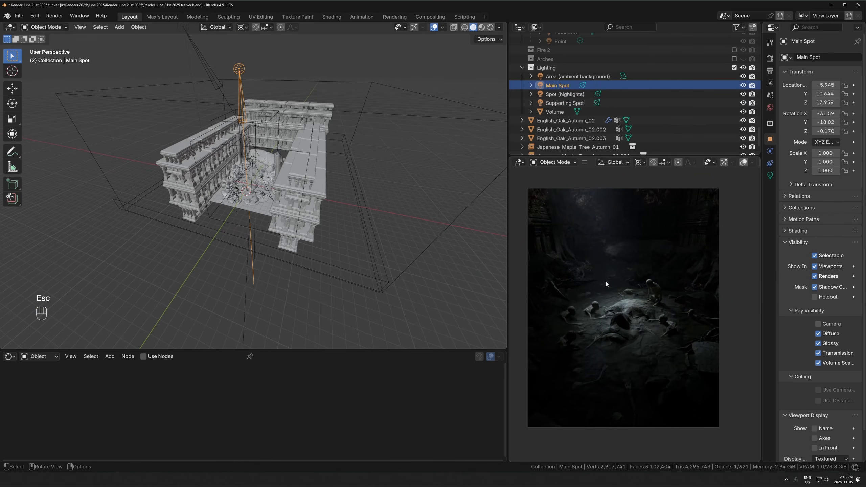
- View the scene through the camera, select the highlights spot, and check the render with its Volume Scatter visibility on and off
scroll(300, 174, "up", 2)
key("KP_1")
key("KP_0")
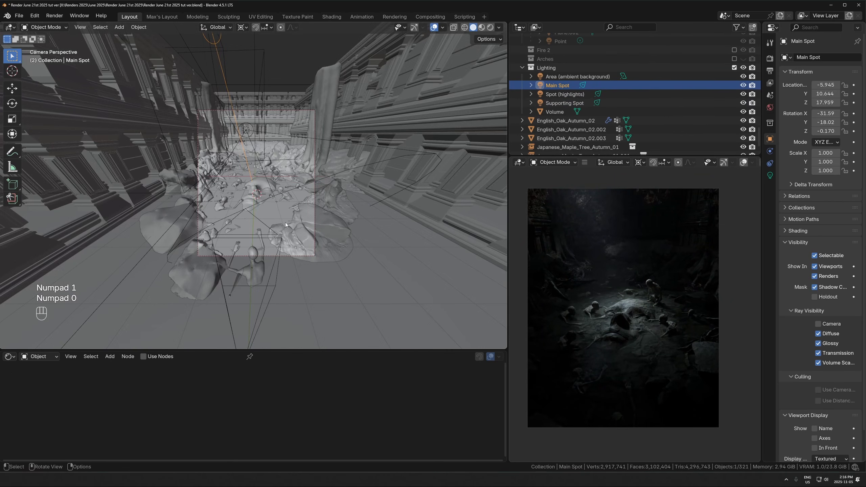
left_click(245, 135)
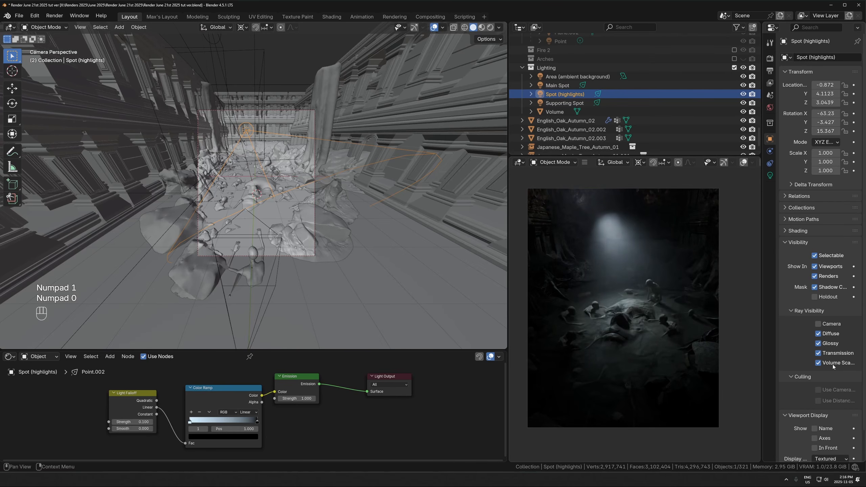
- Enlarge the node editor to examine the highlights spot's light nodes, and try raising the Emission strength to about 9.3 before restoring 1
left_click_drag(404, 350, 405, 238)
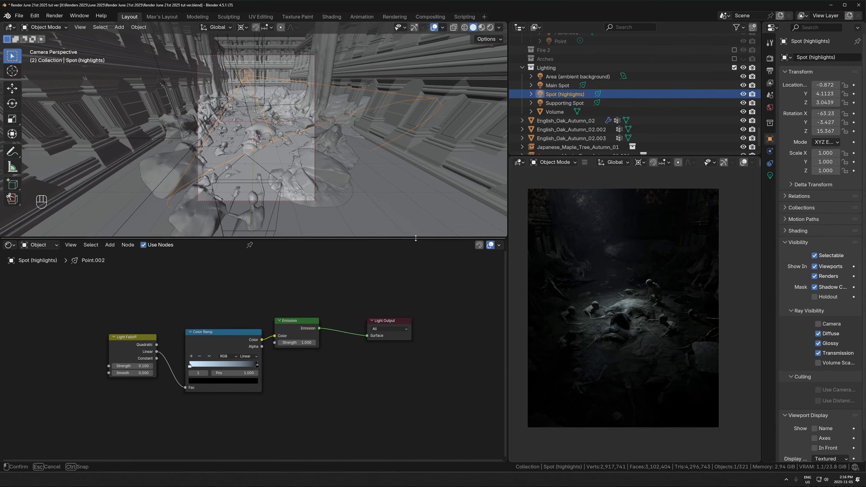
scroll(363, 326, "up", 1)
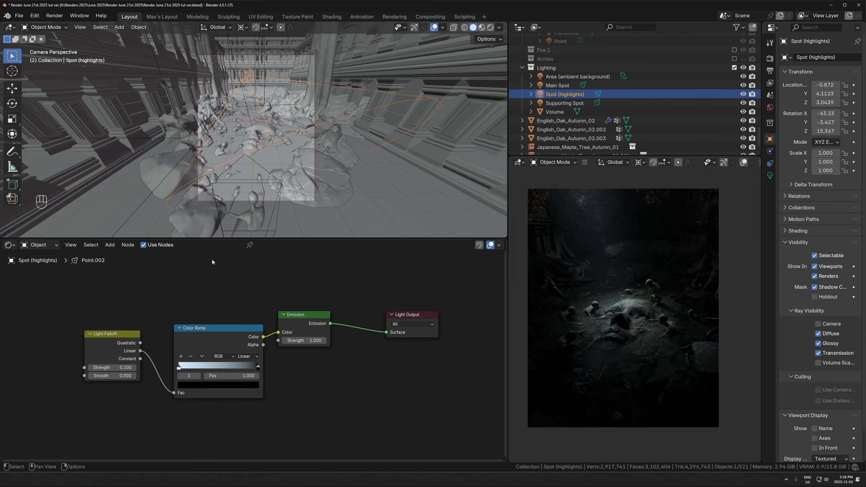
scroll(248, 286, "up", 2)
scroll(259, 89, "up", 2)
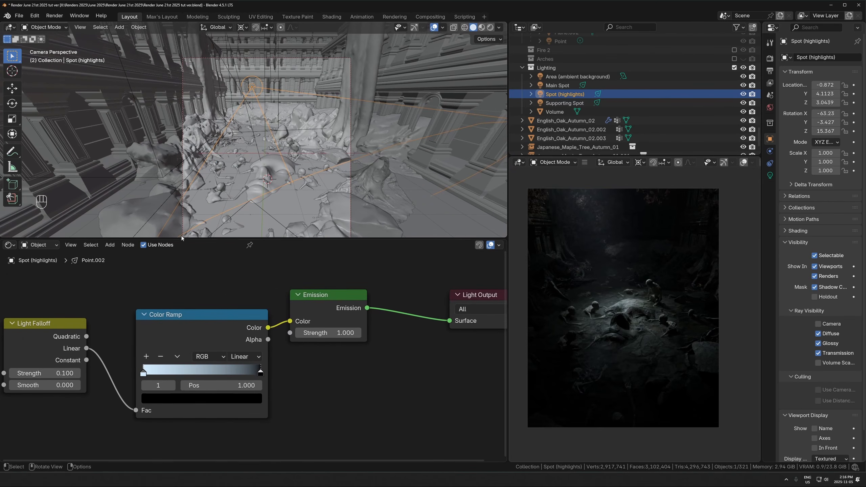
scroll(138, 267, "down", 2)
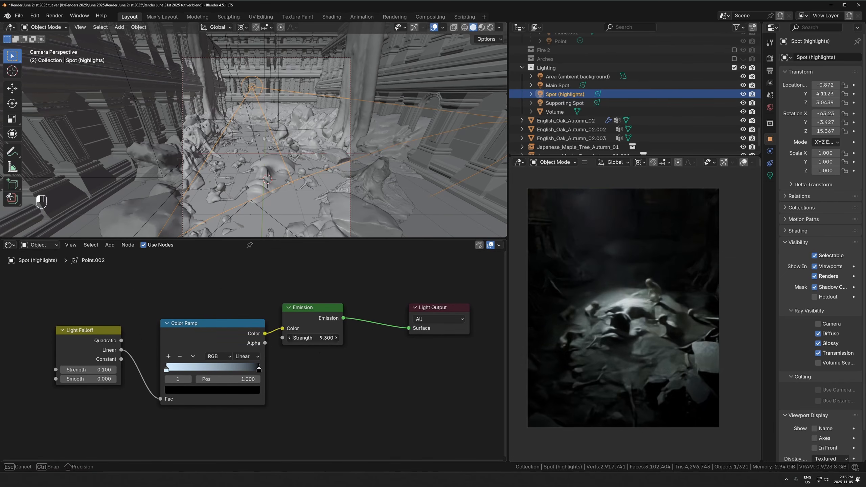
scroll(367, 354, "down", 1)
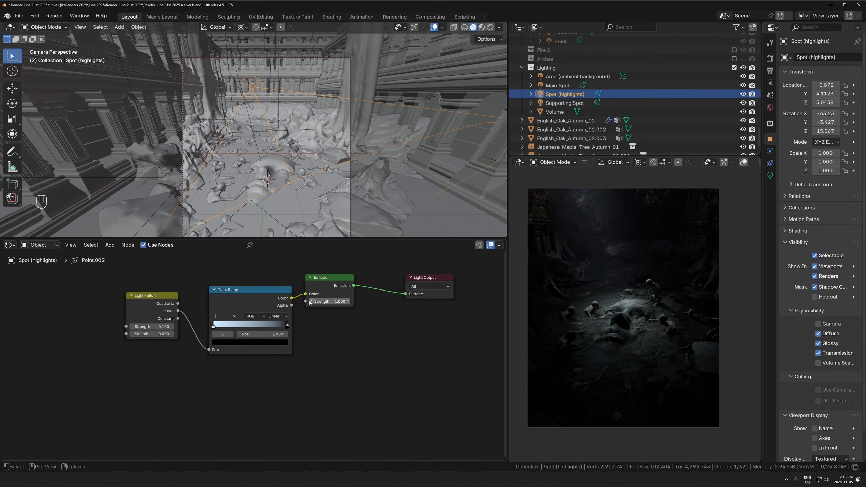
- Unplug the Color Ramp from the Emission color and add a second Light Falloff node below the existing one
left_click_drag(305, 294, 297, 319)
key("shift+a")
type("light")
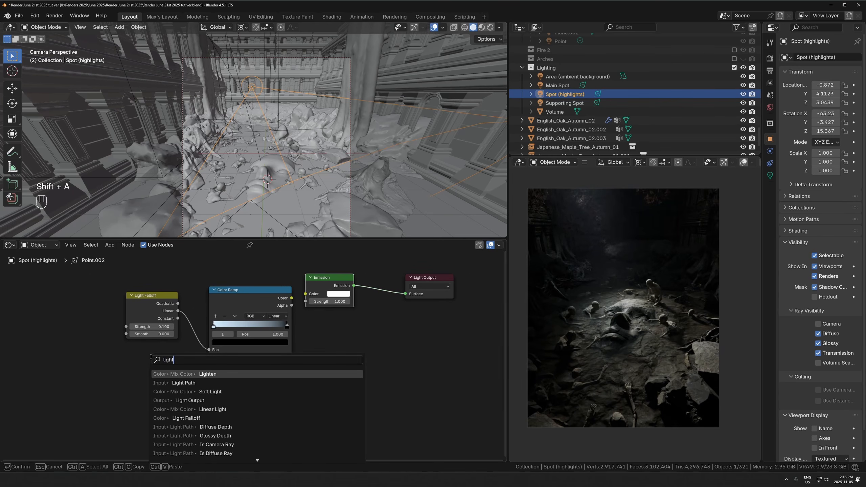
left_click(195, 418)
left_click(185, 381)
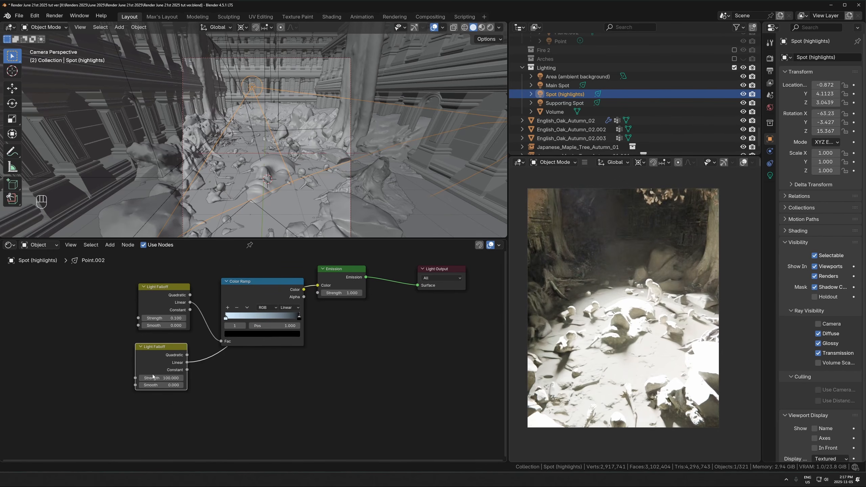
- With the new Light Falloff's Linear output feeding the Emission color, lower its strength to 3.5 and add a Color Ramp node
mouse_move(153, 378)
left_mouse_down()
mouse_move(205, 378)
mouse_move(137, 378)
left_mouse_up()
left_click_drag(137, 377, 136, 377)
key("shift+a")
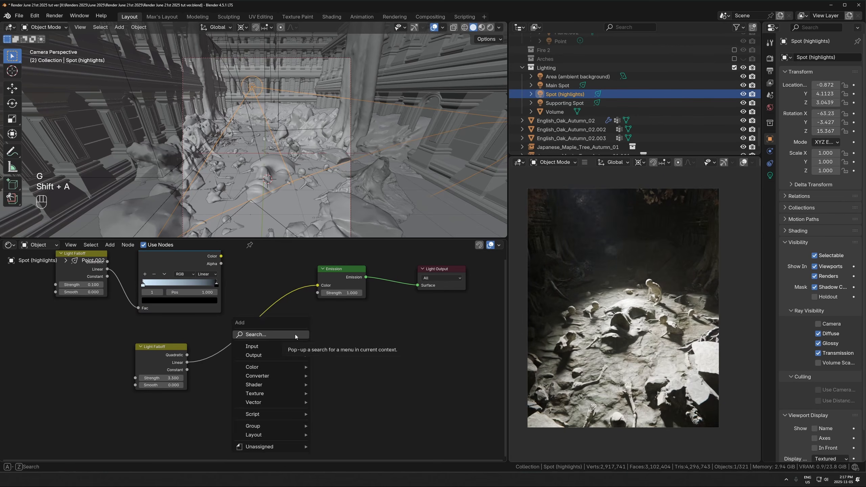
type("col")
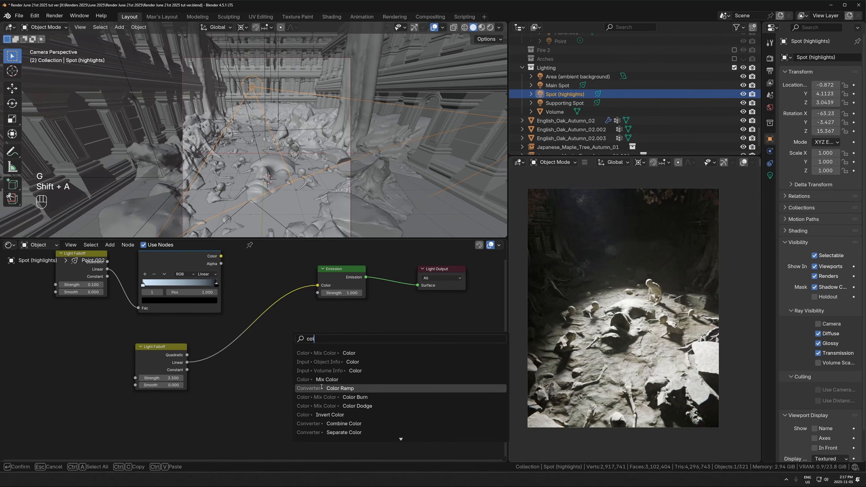
left_click(321, 388)
left_click(276, 367)
- Try a strength of 100 on the new Light Falloff node, and set it to 0.1
left_click(163, 378)
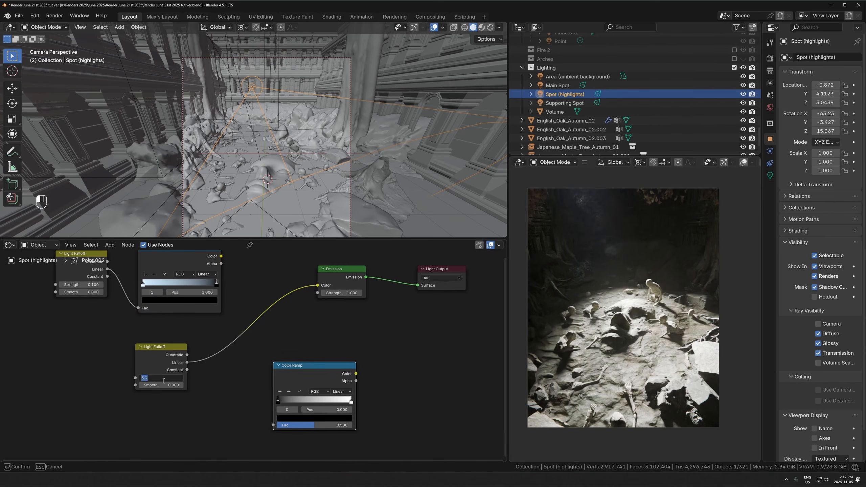
type("100")
key("Return")
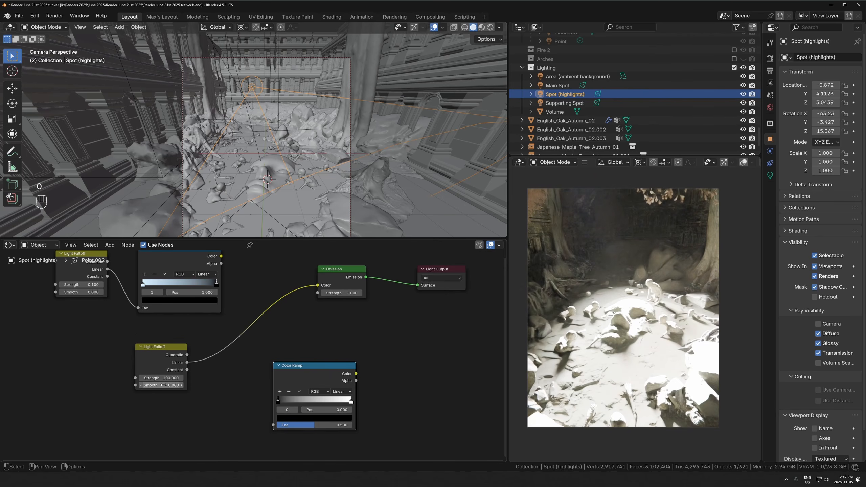
left_click(172, 379)
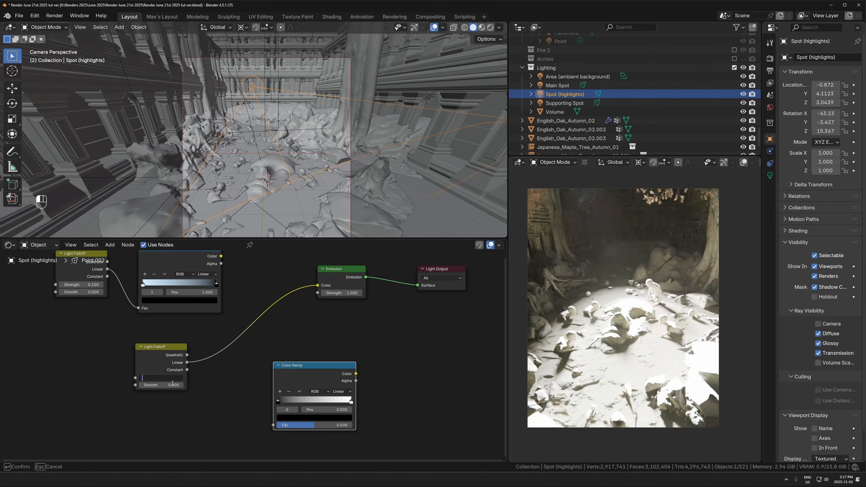
type(".1")
key("Return")
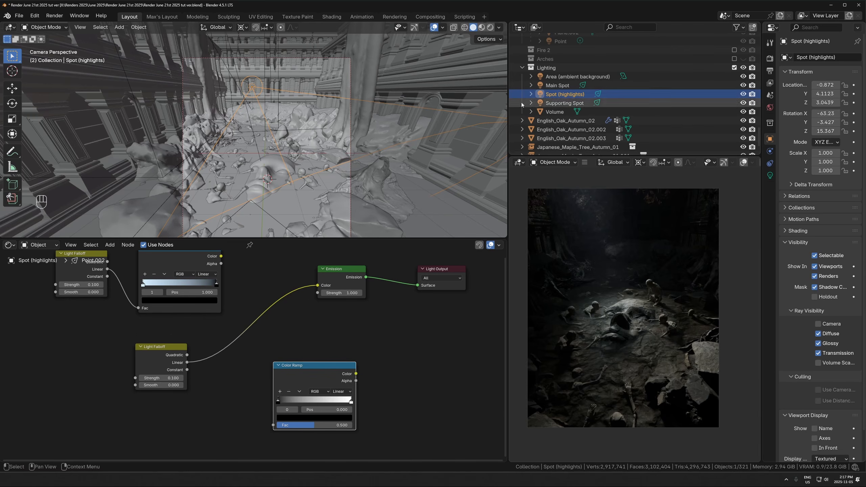
key("g")
key("Escape")
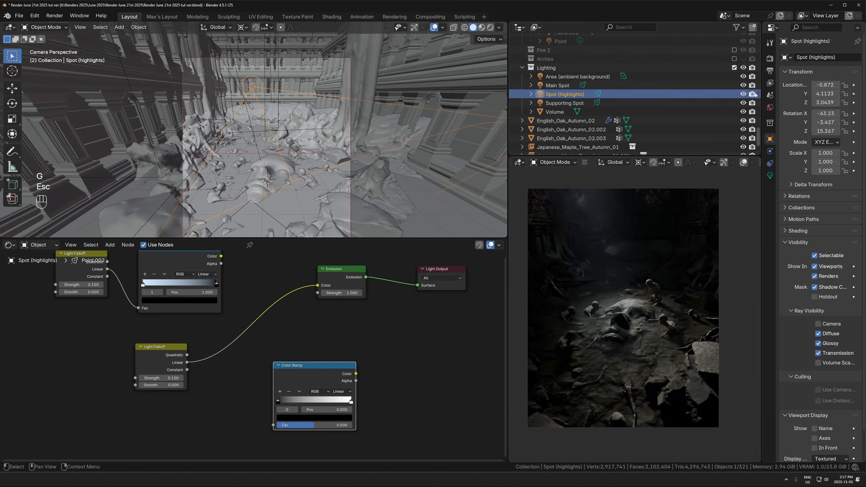
- Hide the main spot, the ambient background area light and the supporting spot to isolate the highlights spot
left_click(743, 85)
left_click(743, 76)
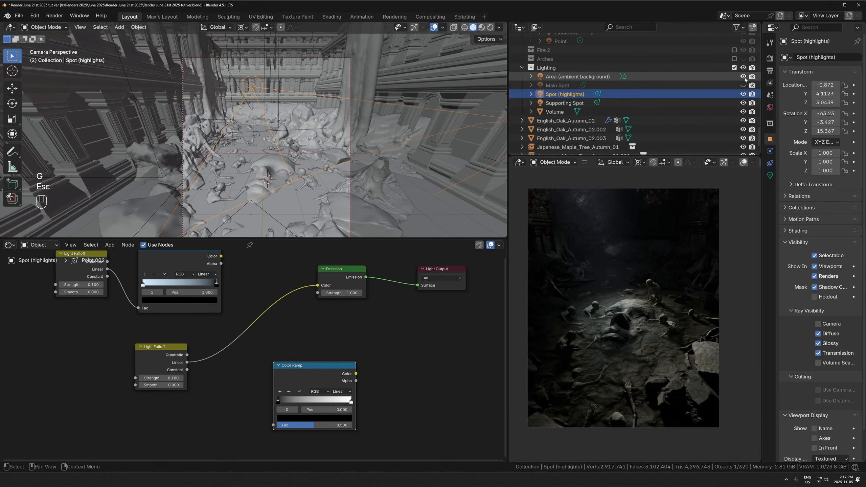
left_click(743, 103)
- Insert the Color Ramp between the new Light Falloff and Emission, reversing it to run from white to black with the black stop at 0.982
left_click_drag(317, 365, 265, 321)
scroll(253, 355, "up", 1)
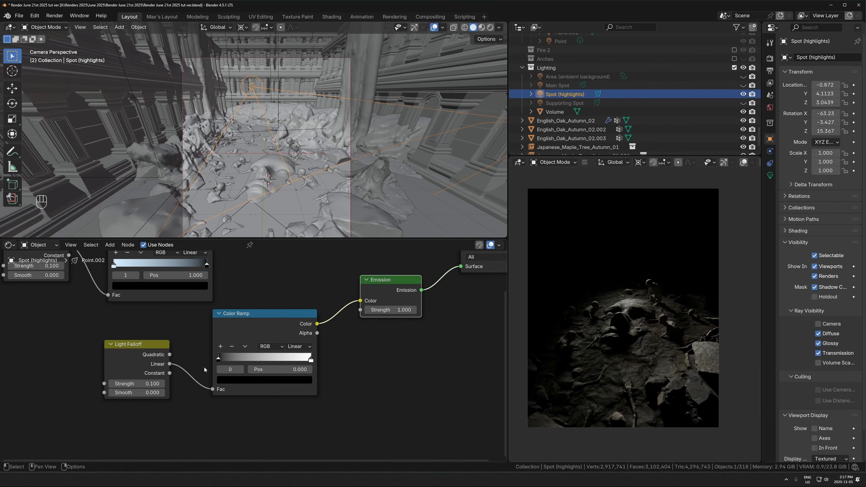
left_click_drag(219, 359, 191, 359)
right_click(266, 365)
left_click_drag(273, 360, 309, 362)
- Insert a Map Range node after the Color Ramp, feed its result into the Emission strength, and raise To Max to 11.2
key("shift+a")
type("map")
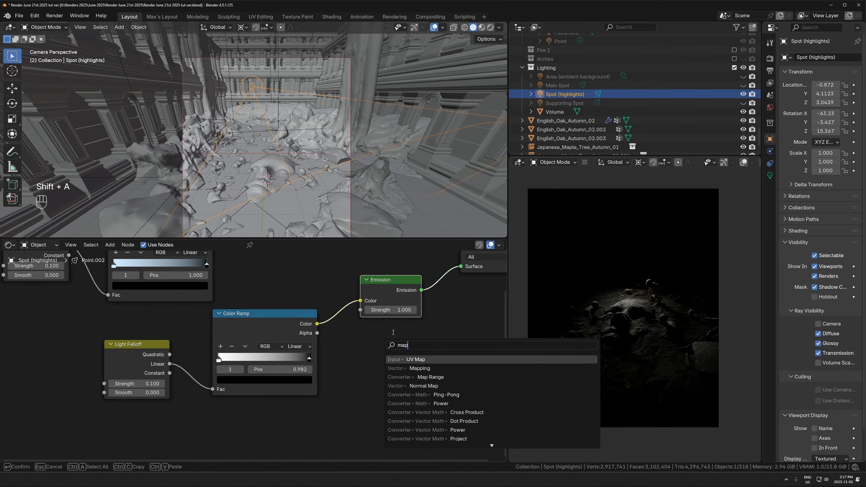
left_click(419, 377)
left_click(349, 397)
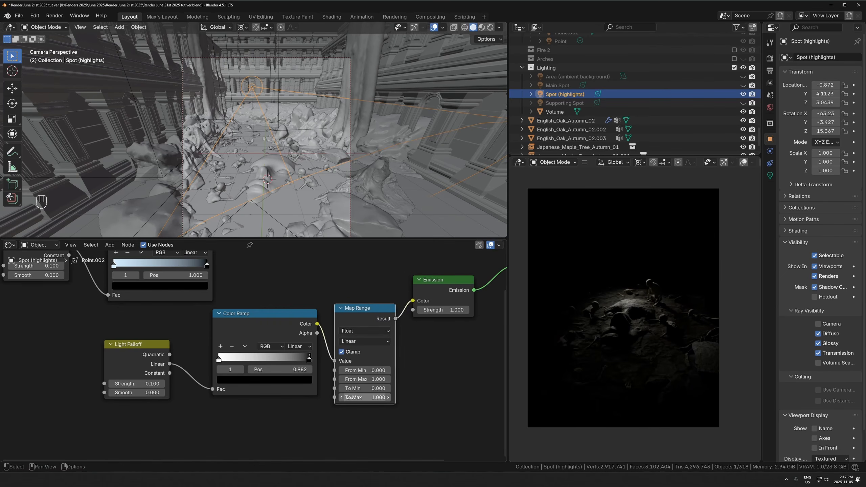
left_click_drag(348, 397, 356, 397)
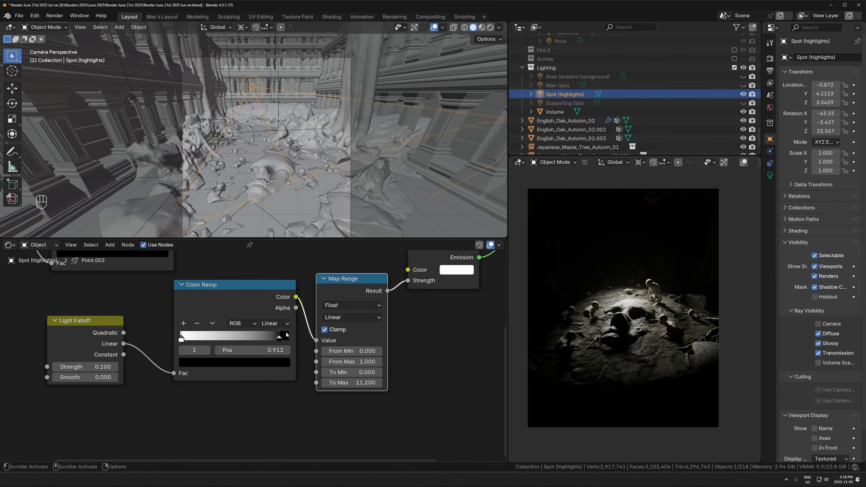
- Change the Color Ramp interpolation to Ease and shift its black stop to 0.867
left_click(278, 325)
left_click(278, 347)
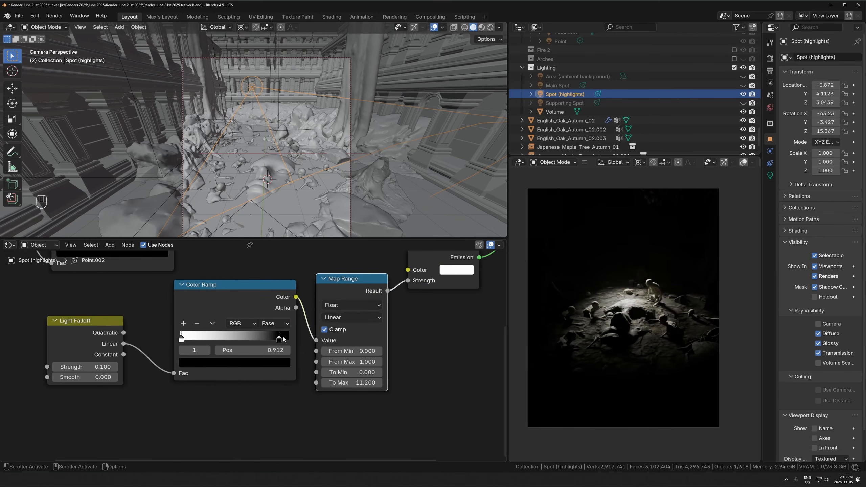
mouse_move(286, 339)
left_mouse_down()
mouse_move(213, 341)
mouse_move(288, 346)
left_mouse_up()
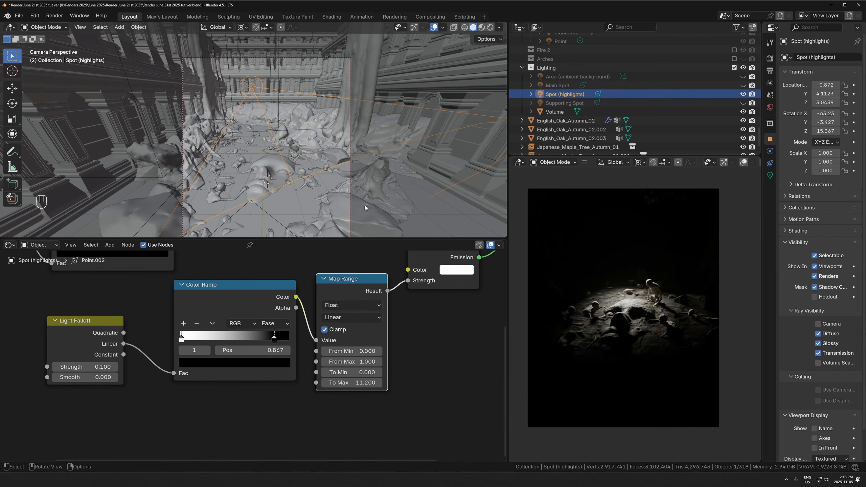
- Freely rotate and reposition the highlights spot above the skull, trying several angles and heights against the render
key("r")
key("r")
left_click(356, 140)
key("g")
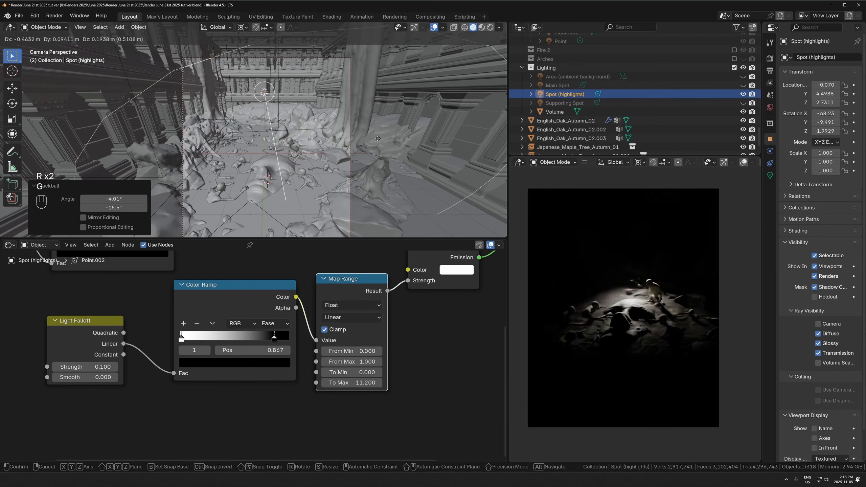
left_click(375, 139)
key("r")
key("r")
left_click(380, 149)
key("g")
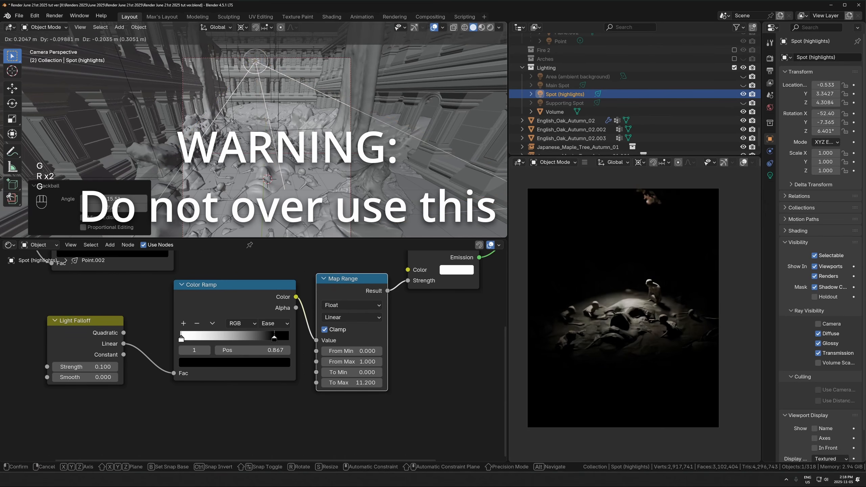
left_click(344, 270)
- Lower the Map Range To Max to 4.6, and re-aim the highlights spot and shift it with its height locked
left_click_drag(370, 382, 356, 383)
key("r")
key("r")
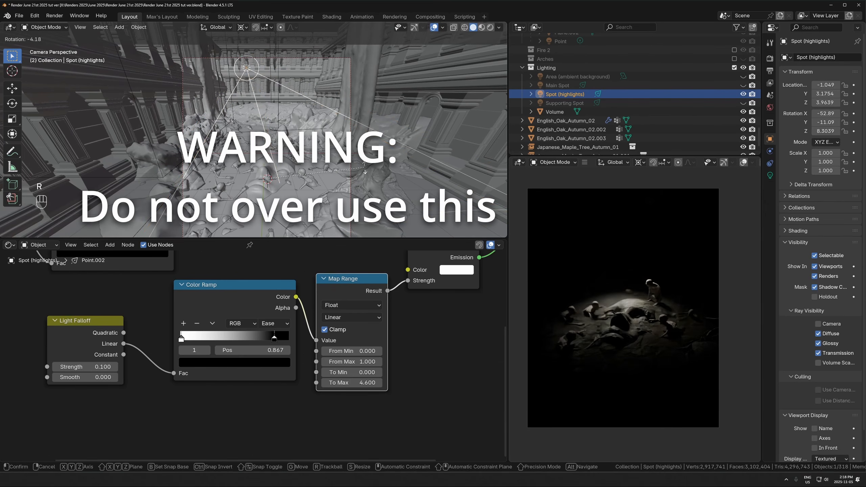
left_click(363, 169)
key("g")
key("shift+z")
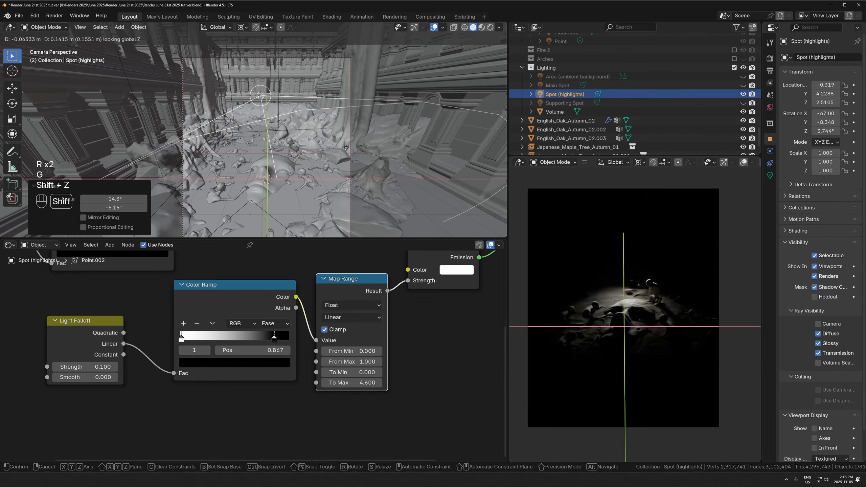
left_click(366, 164)
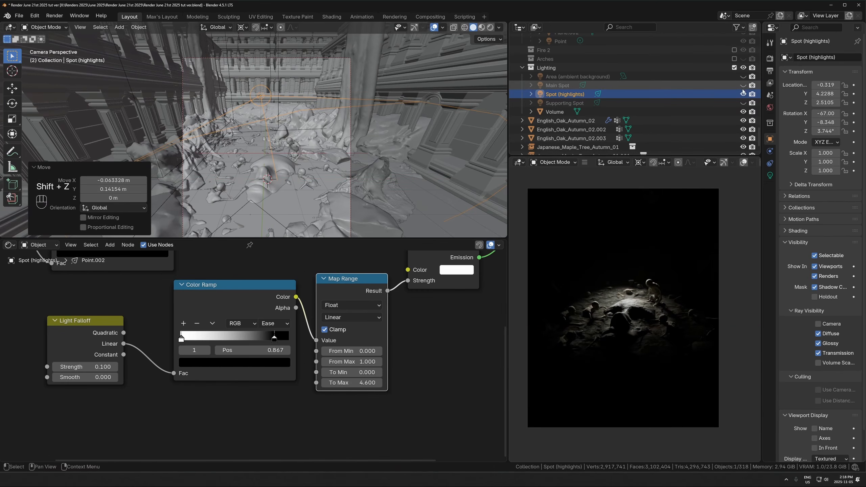
- Show the main spot again and slide the highlights spot about 0.37 m along negative Y with its height locked
left_click(743, 85)
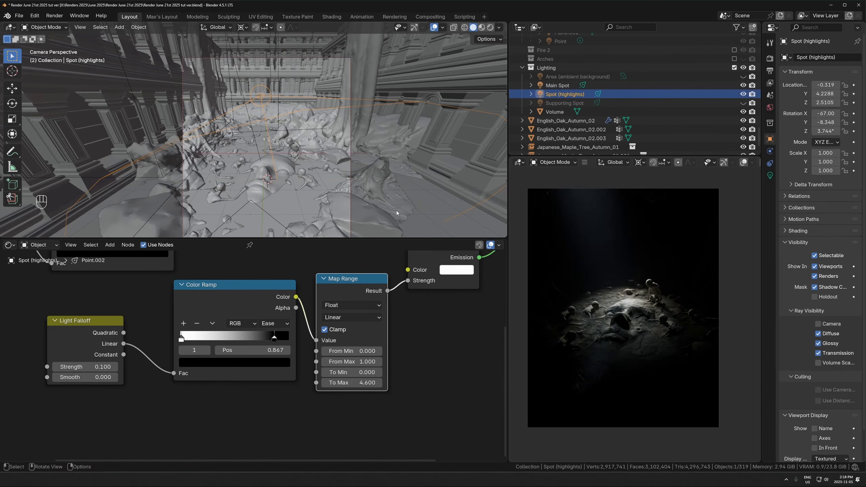
key("g")
key("shift+z")
left_click(324, 112)
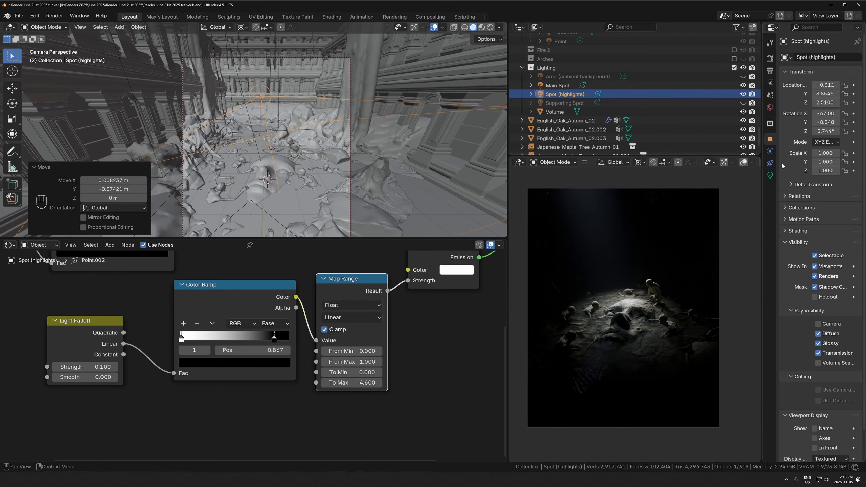
- Change the highlights spot's light color from white to a pale blue
left_click(770, 175)
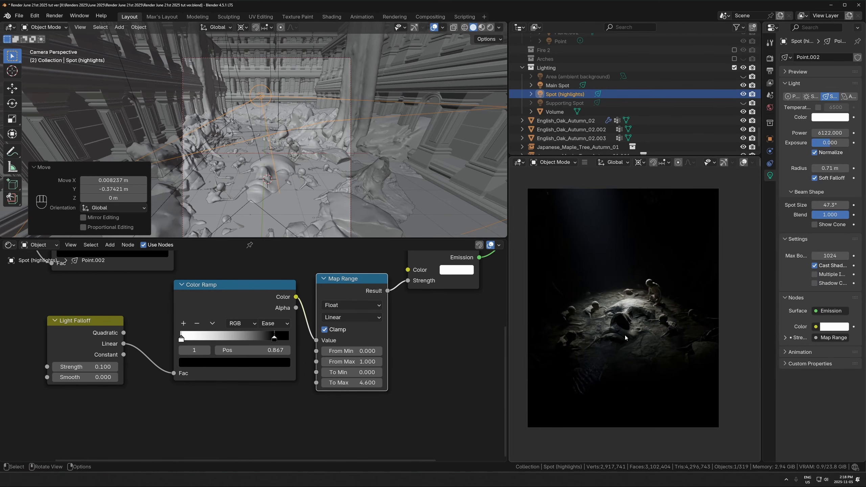
left_click(830, 117)
left_click_drag(799, 161, 803, 156)
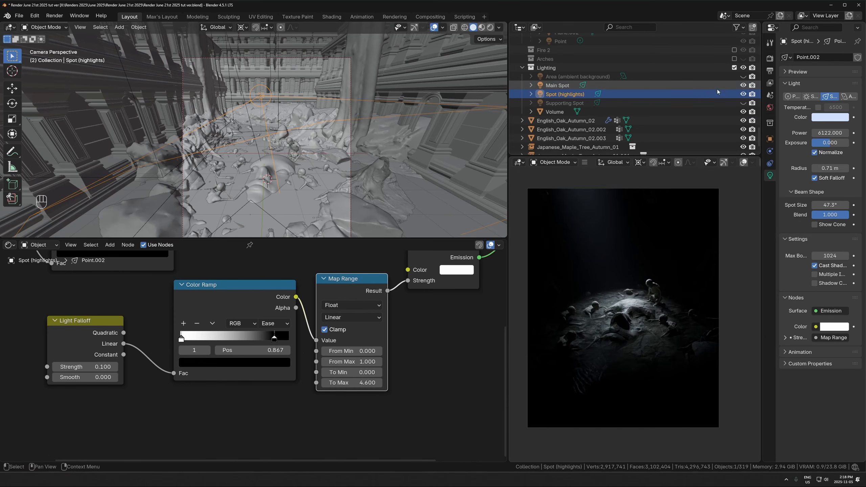
- Compare the render with the main spot hidden and shown, leaving it visible
left_click(743, 85)
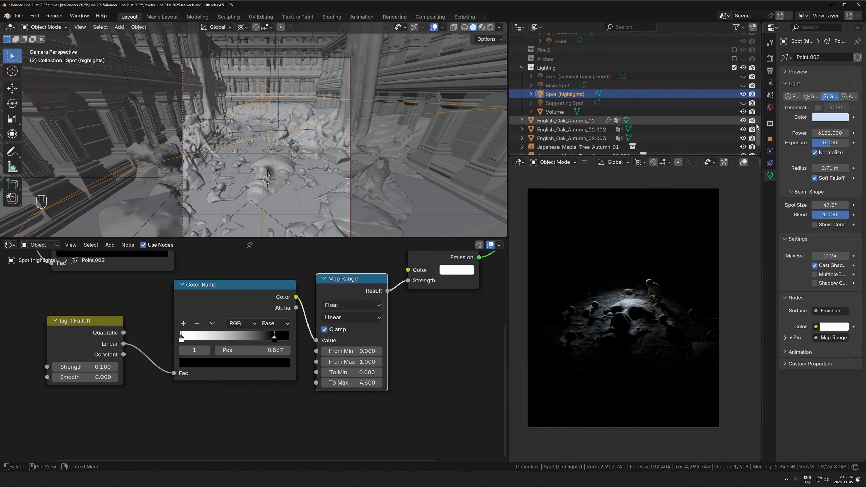
left_click(743, 104)
left_click(743, 104)
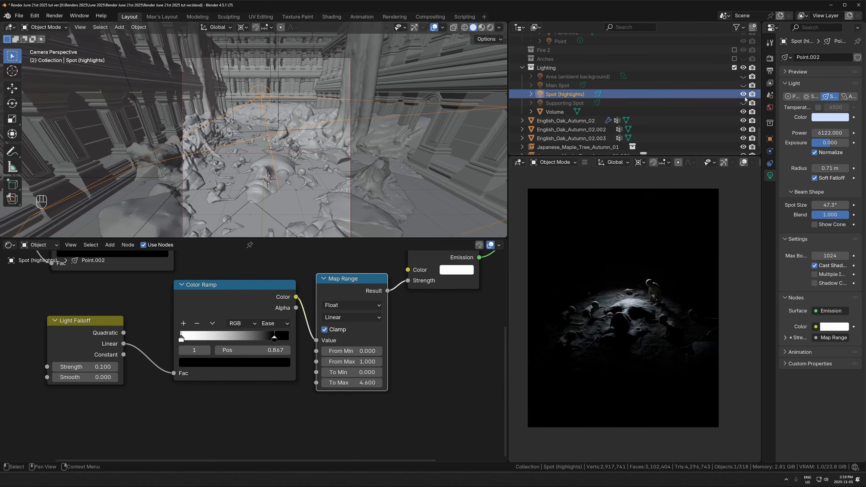
left_click(742, 85)
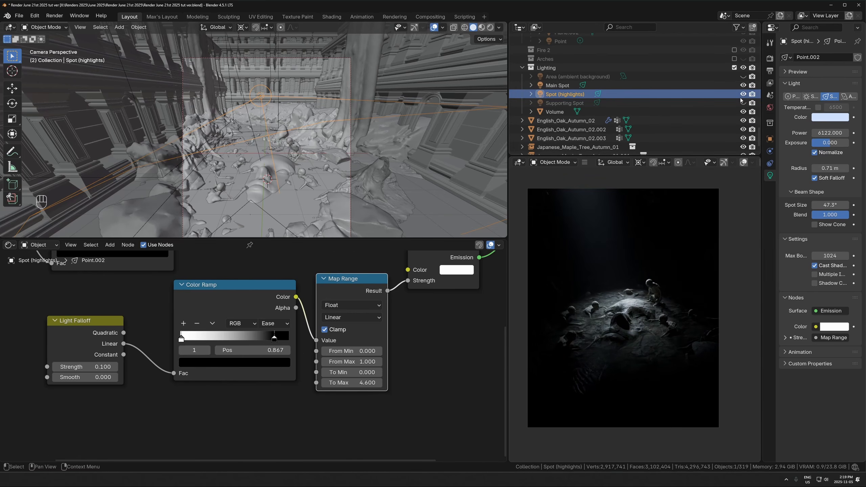
- Show the ambient background area light and the supporting spot, and hide the highlights spot
left_click(742, 77)
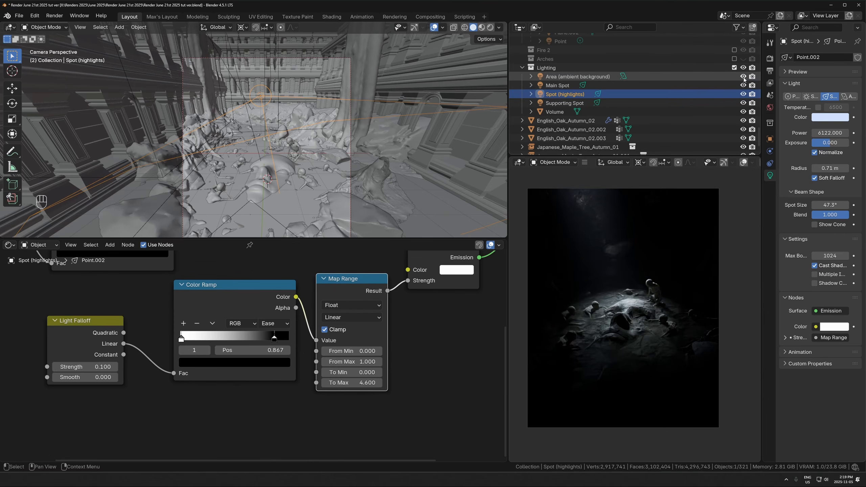
left_click(743, 103)
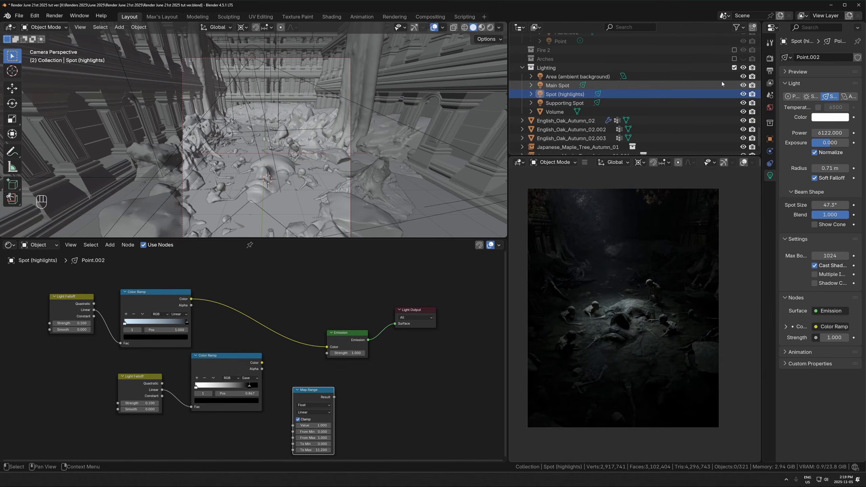
left_click(743, 94)
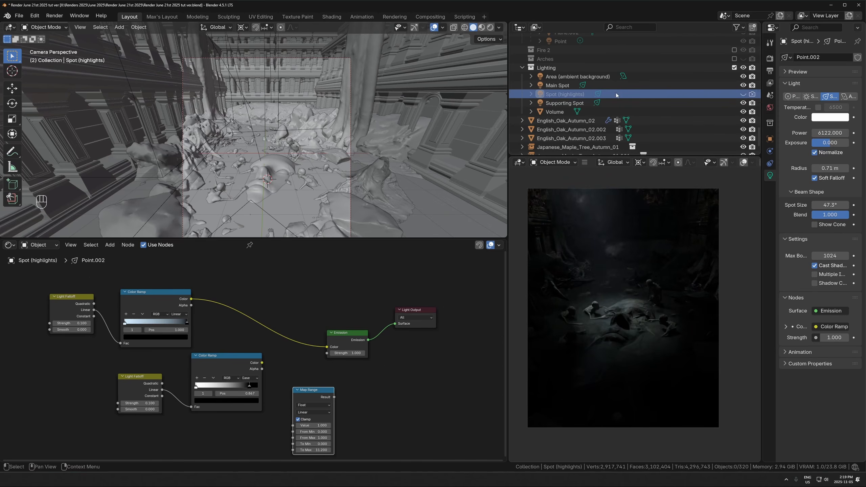
- Select the main spot and the ambient background area light in turn and toggle each one's visibility to examine its contribution
left_click(564, 86)
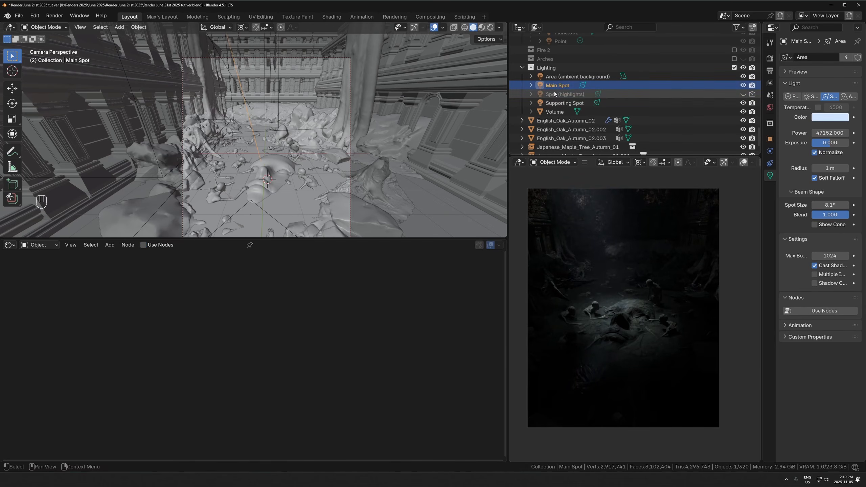
left_click(743, 85)
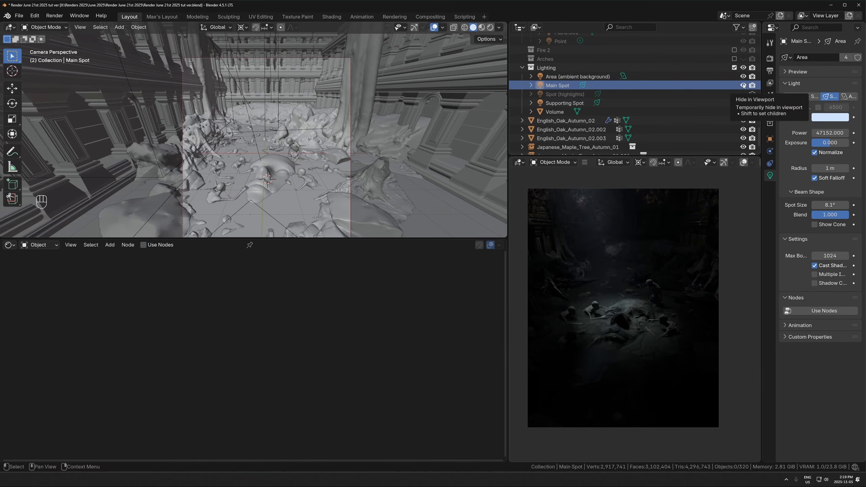
left_click(696, 76)
left_click(743, 76)
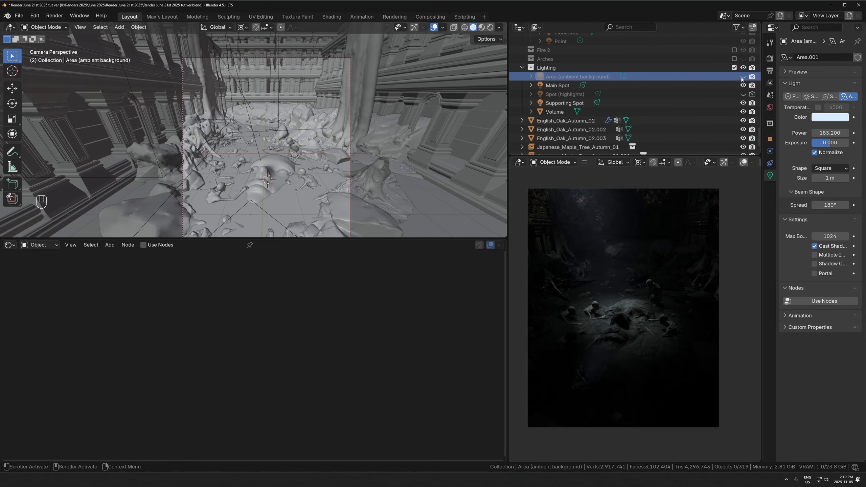
left_click(742, 77)
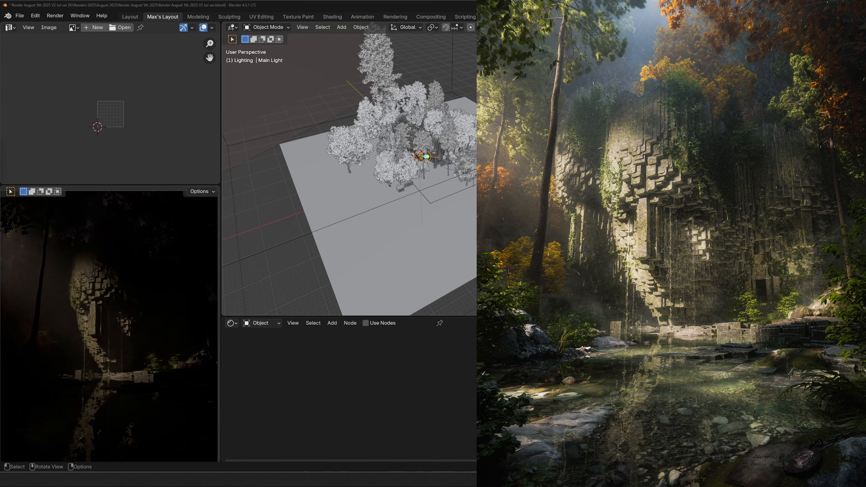
- Locate the camera in the forest scene by selecting and framing it, and view the trees and lights from its side
scroll(359, 169, "up", 1)
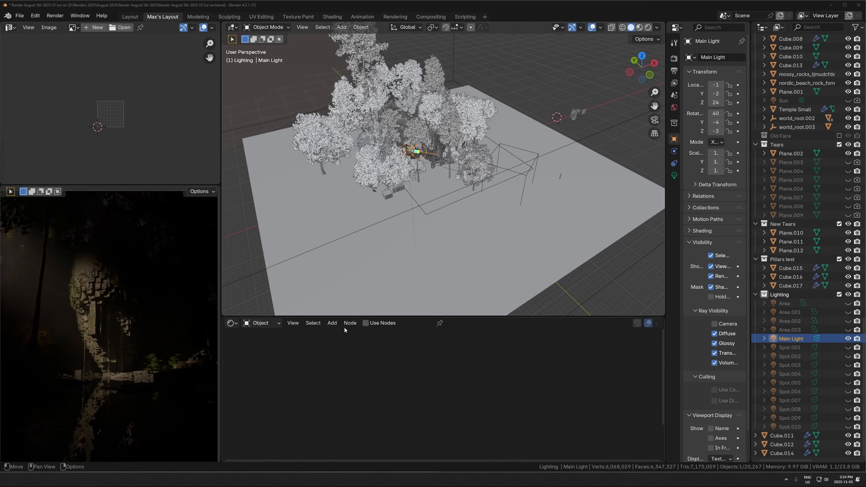
middle_click_drag(355, 300, 451, 224)
scroll(395, 174, "up", 2)
left_click(398, 168)
key("KP_Decimal")
scroll(436, 170, "down", 8)
middle_click_drag(451, 223, 301, 92)
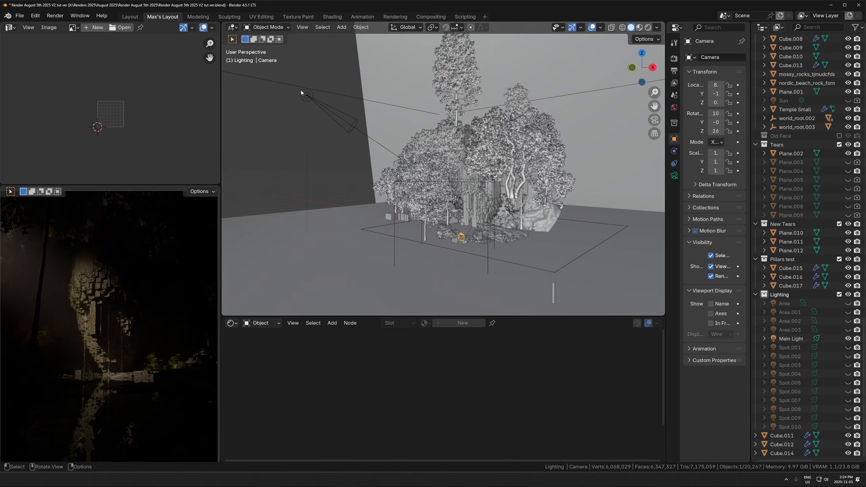
- Select the Main Light spot beside the trees and open its light settings
left_click(332, 104)
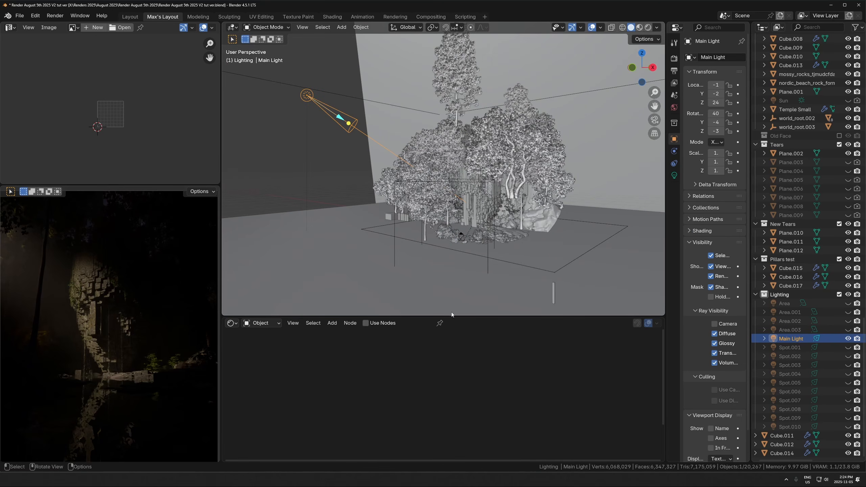
middle_click_drag(429, 286, 432, 304)
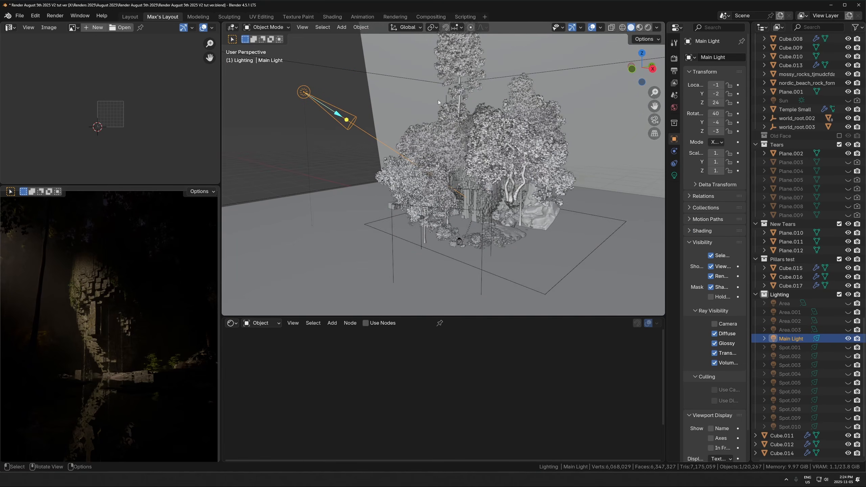
scroll(432, 304, "down", 1)
left_click(674, 175)
- Show Spot.001 through Spot.005 one after another and examine their placement around the trees
left_click(847, 347)
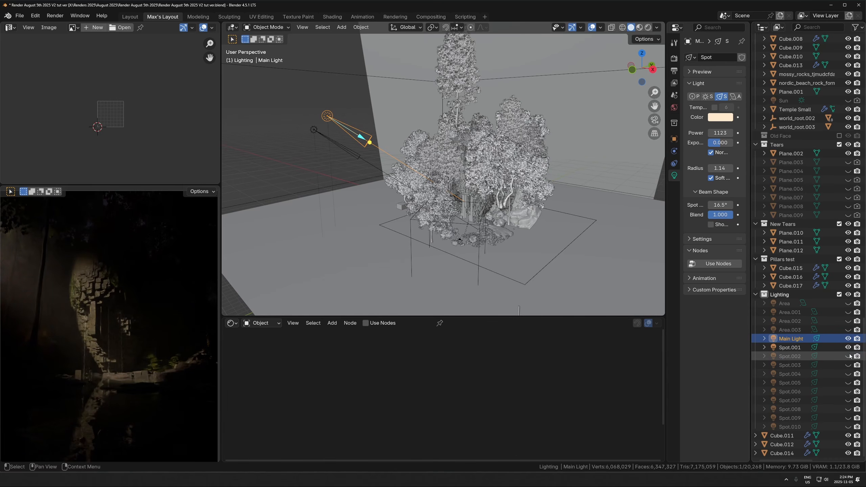
left_click(848, 356)
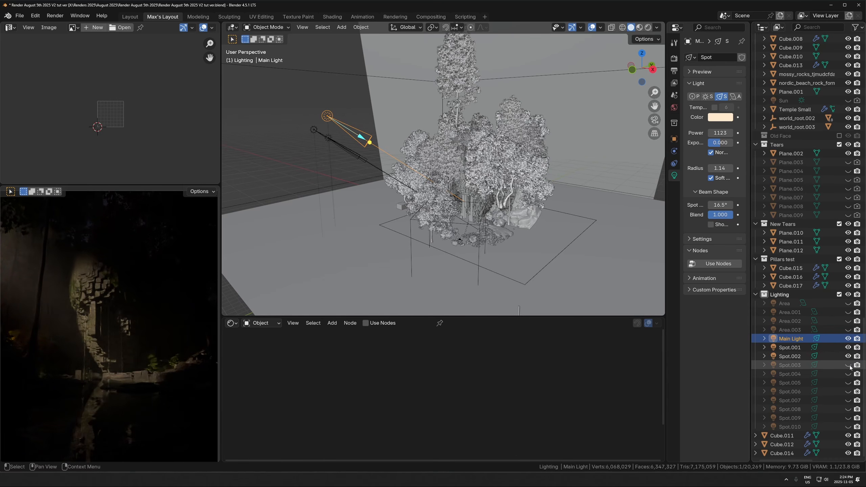
left_click(848, 365)
middle_click_drag(453, 181, 498, 204)
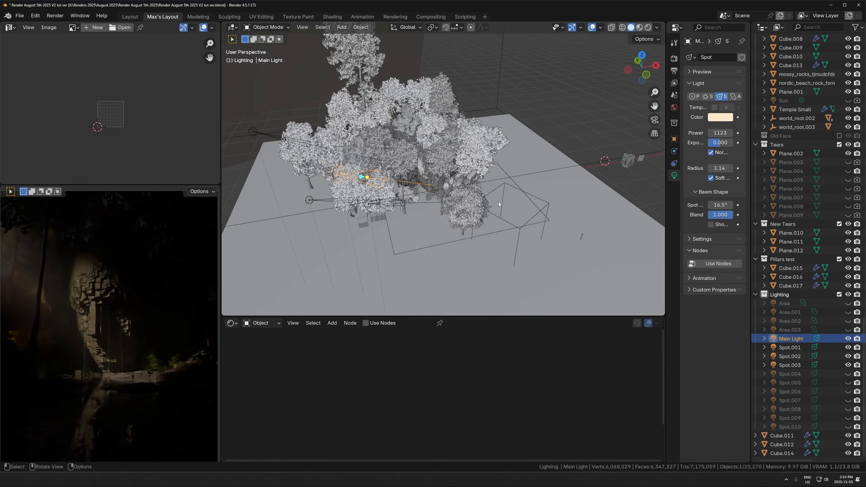
left_click(848, 374)
left_click(848, 383)
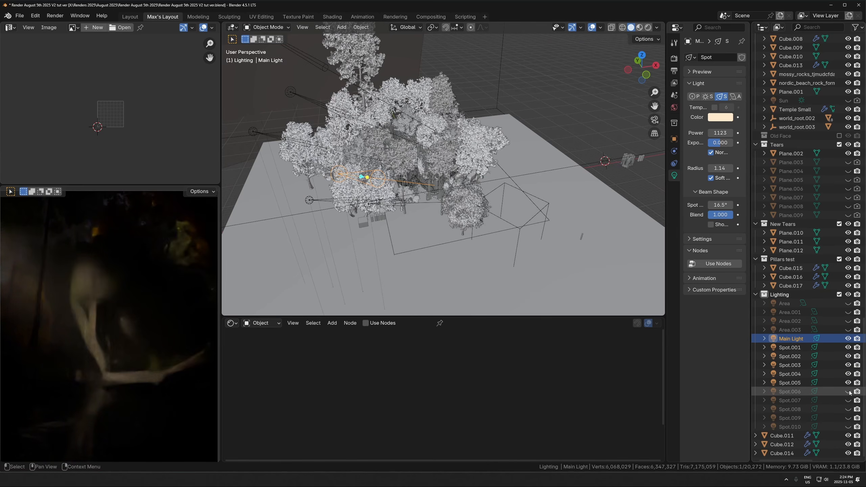
- Show the remaining spots, Spot.006 through Spot.010, and examine how all the spots aim at the trees
left_click(848, 392)
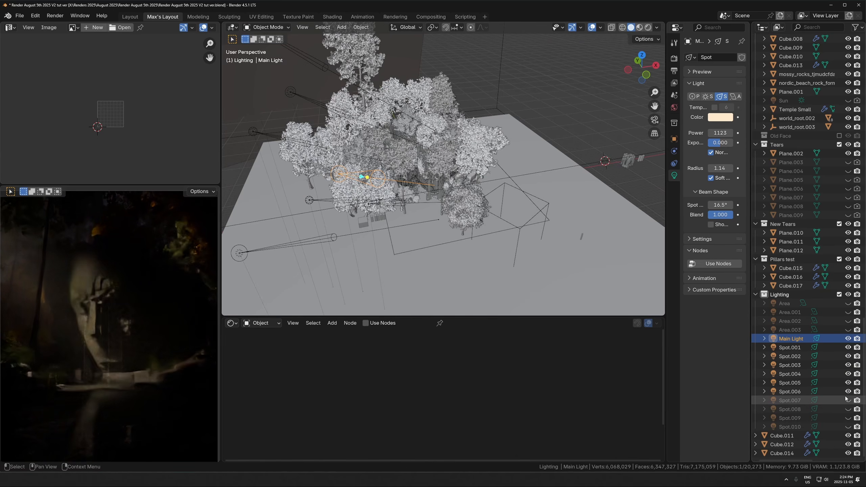
left_click(848, 400)
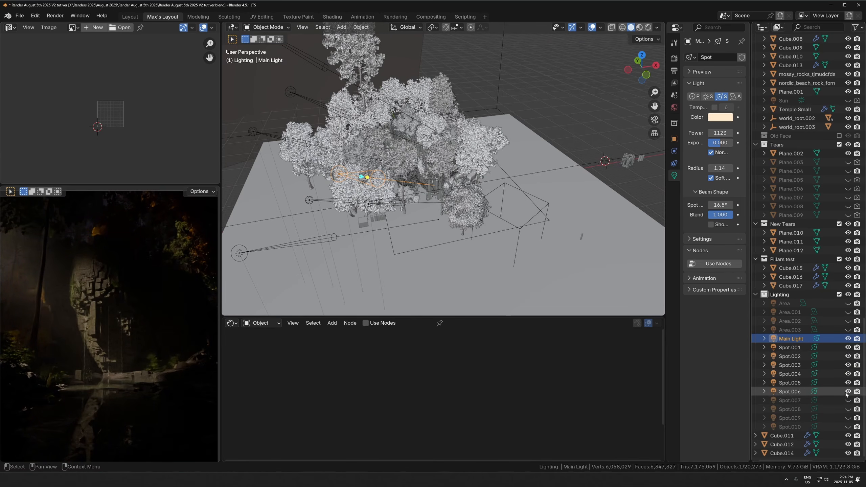
left_click(847, 410)
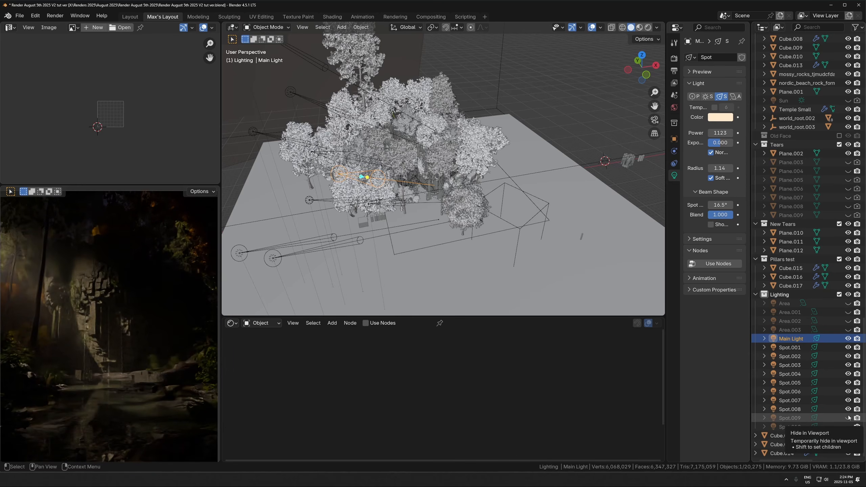
left_click(848, 417)
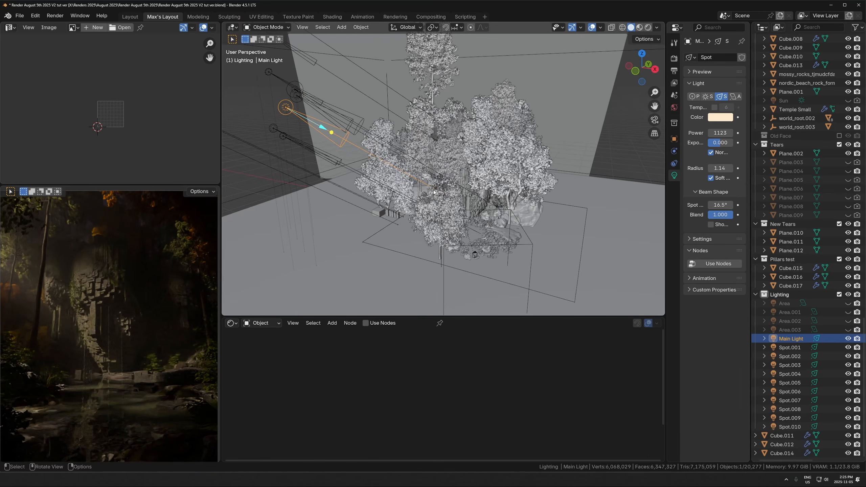
middle_click_drag(277, 225, 271, 99)
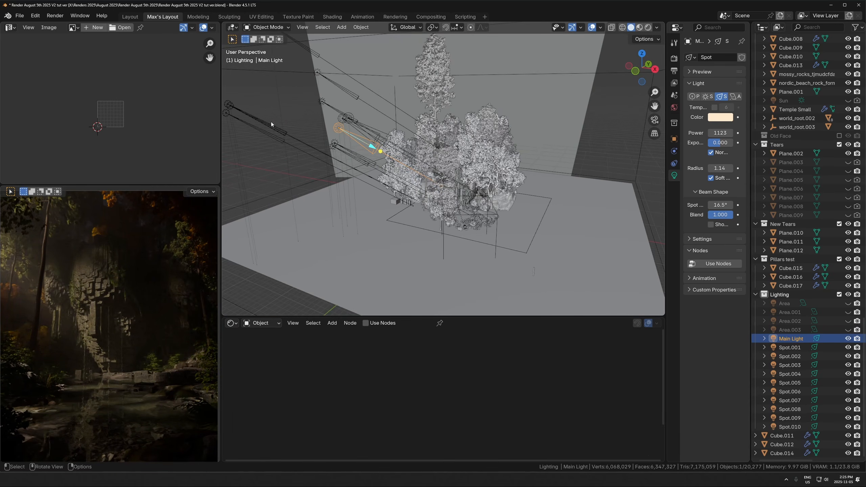
scroll(489, 228, "up", 3)
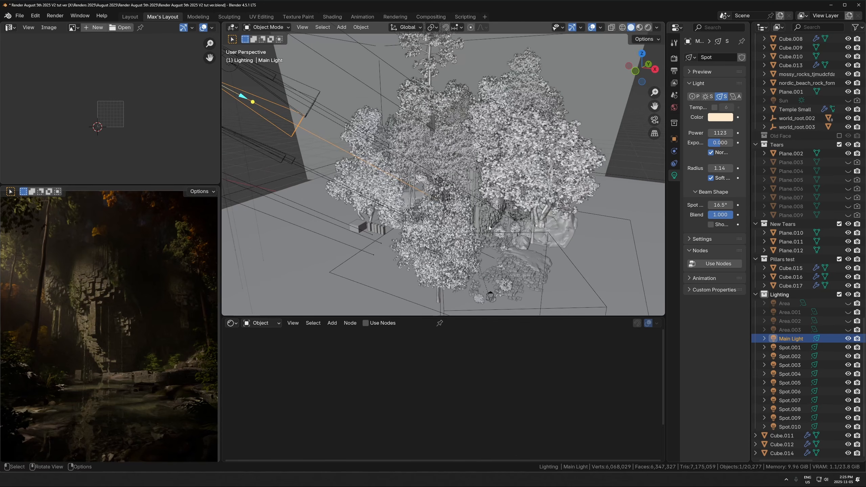
- Show the Area light, select it above the trees, and toggle its visibility to compare the render, leaving it shown
left_click(848, 330)
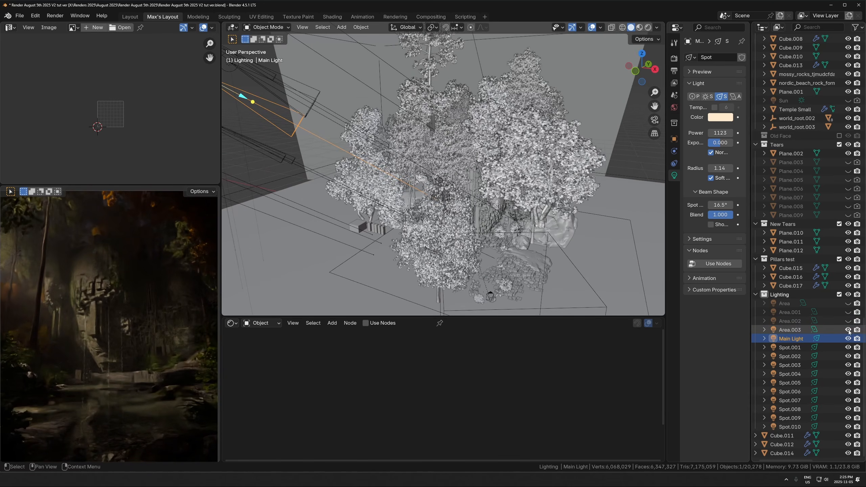
left_click(848, 303)
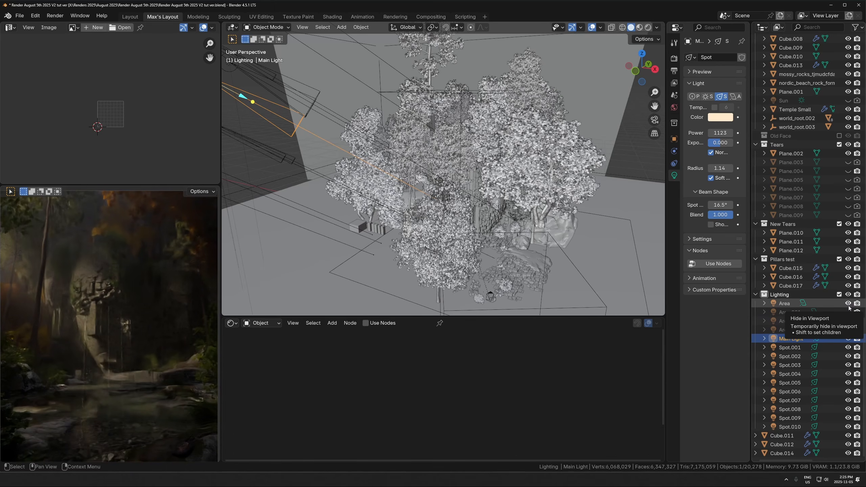
scroll(482, 167, "down", 3)
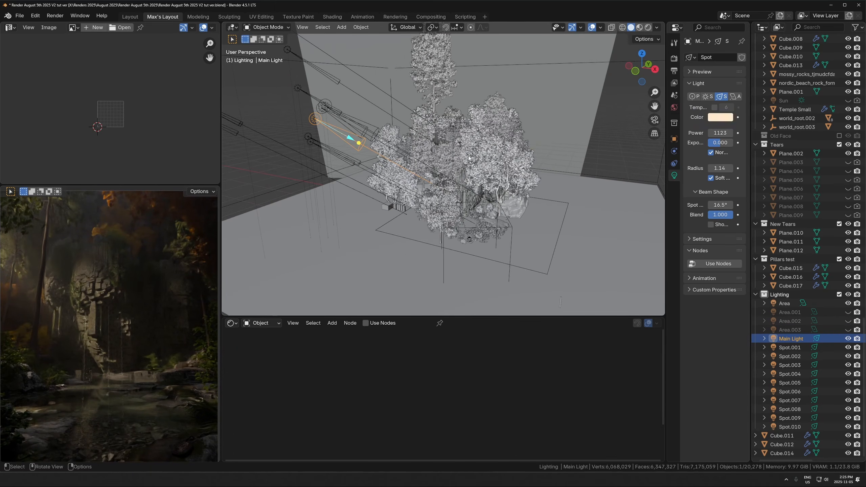
left_click(472, 133)
middle_click_drag(512, 167, 504, 208, "shift")
scroll(503, 208, "down", 1)
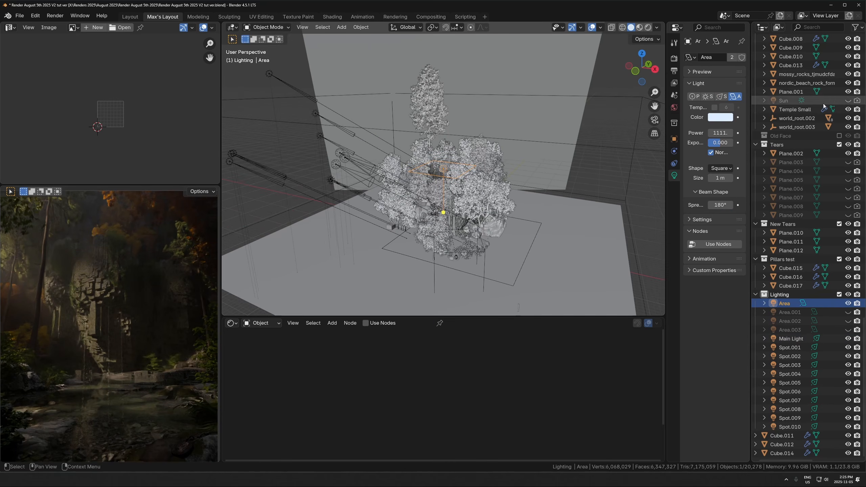
left_click(850, 303)
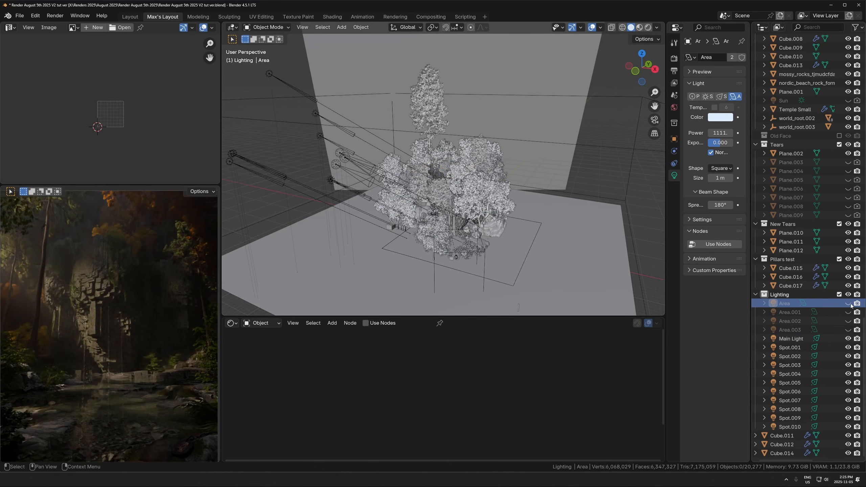
left_click(850, 304)
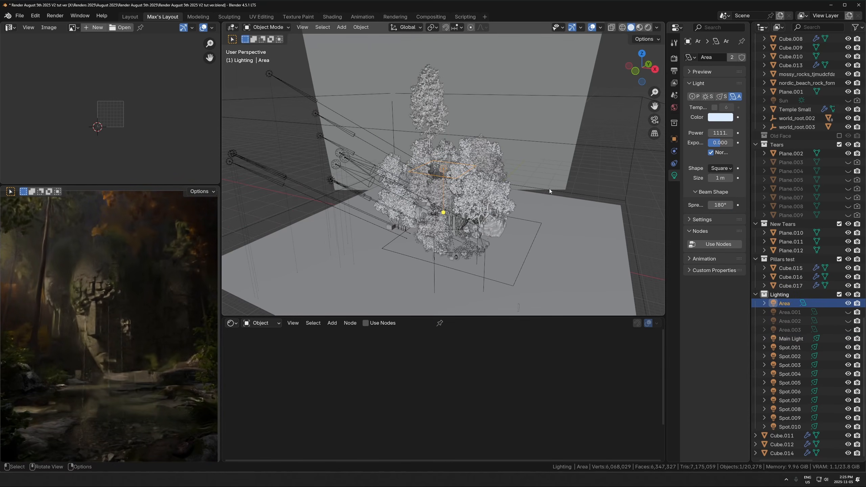
- Show Area.001 and select it near the top of the tallest tree
scroll(453, 203, "up", 2)
middle_click_drag(454, 204, 438, 190)
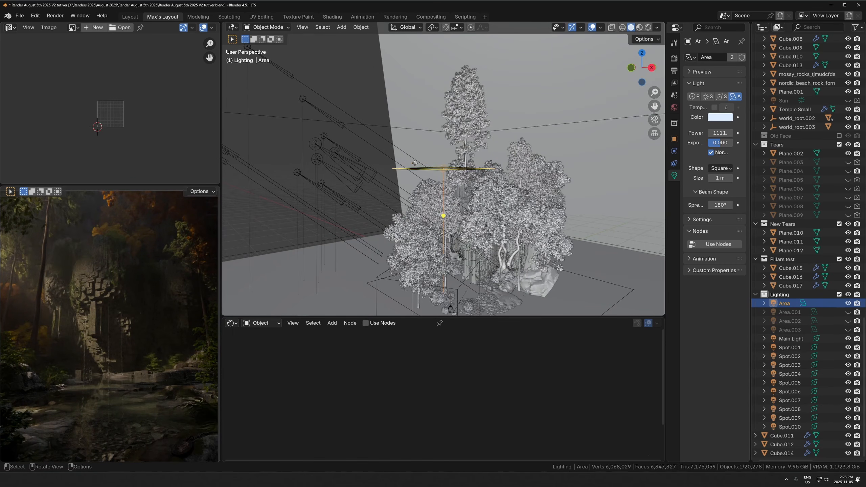
left_click(848, 312)
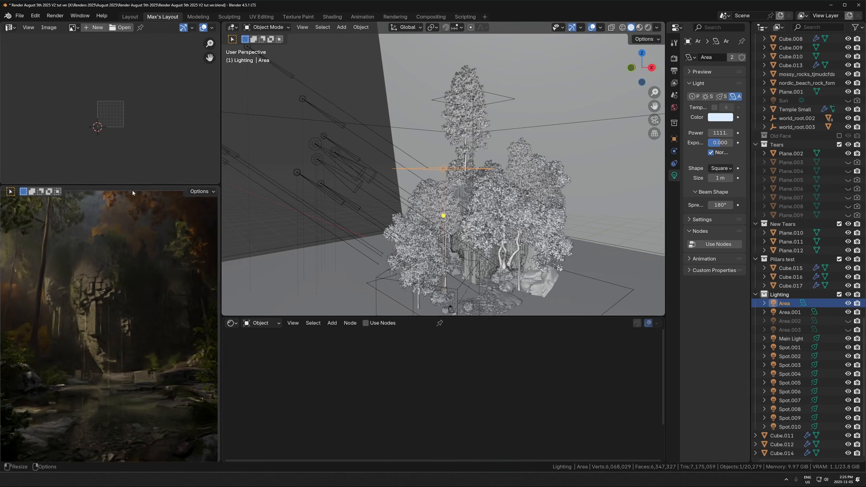
left_click(476, 101)
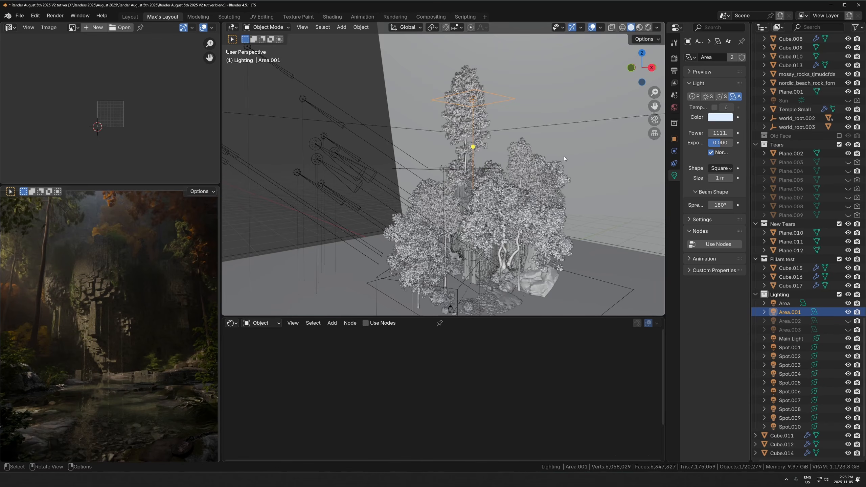
- Show Area.002 and Area.003, and from the camera view select and frame Area.002 at the cliff's base
left_click(847, 321)
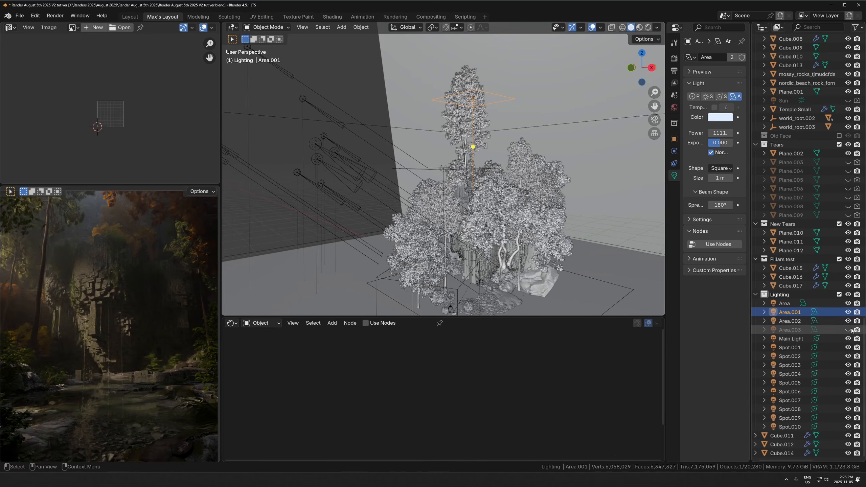
left_click(848, 330)
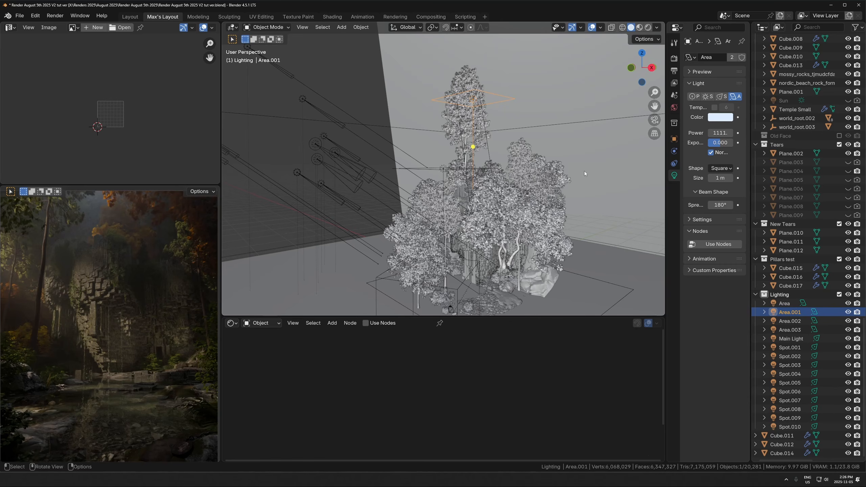
key("KP_0")
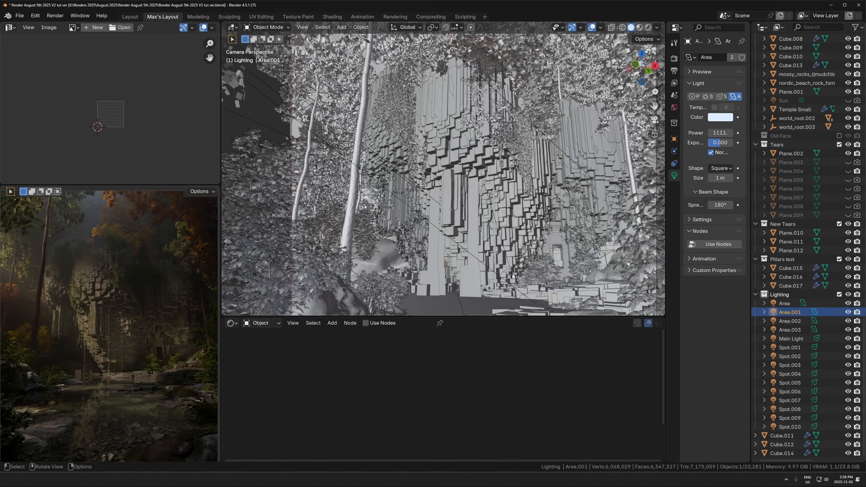
left_click(512, 276)
key("KP_Decimal")
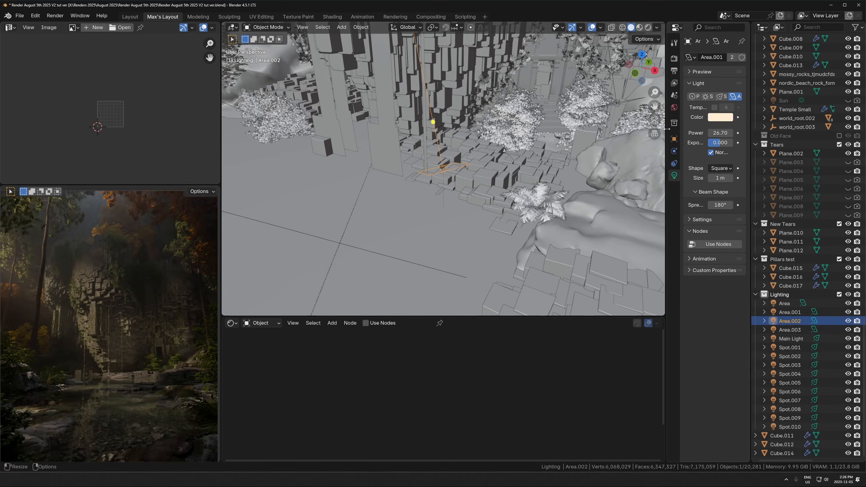
- Review Area.002's object and light settings, and examine its placement in relation to the surrounding rocks
left_click(674, 139)
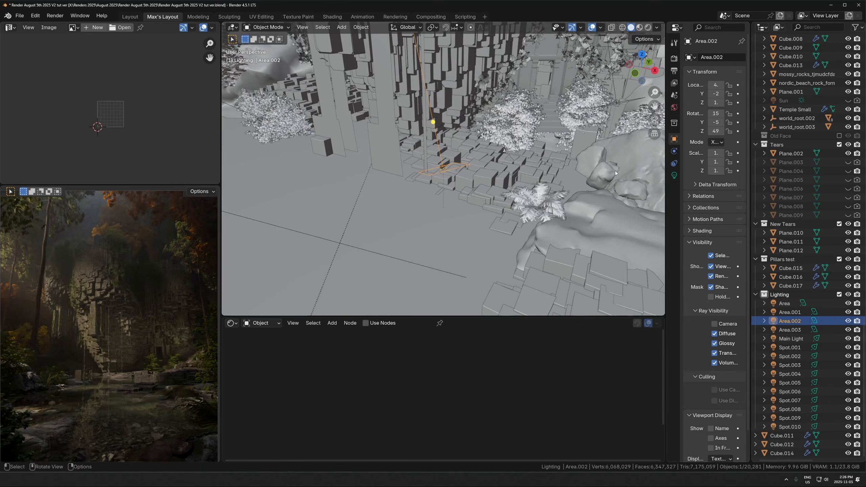
left_click(674, 175)
scroll(398, 198, "down", 11)
middle_click_drag(501, 118, 468, 117)
scroll(469, 117, "down", 3)
middle_click_drag(369, 111, 386, 149)
scroll(387, 149, "down", 2)
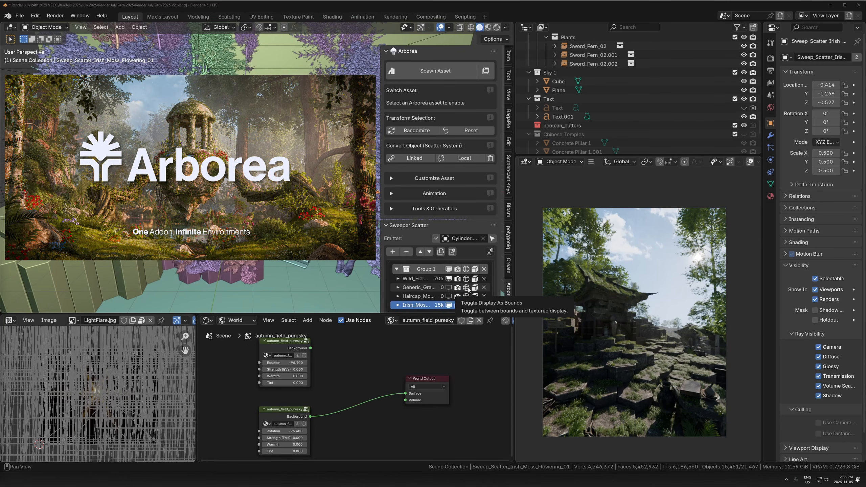
- Hide the Irish Moss scatter layer of Group 1 in the viewport, and close the sidebar
scroll(453, 293, "down", 3)
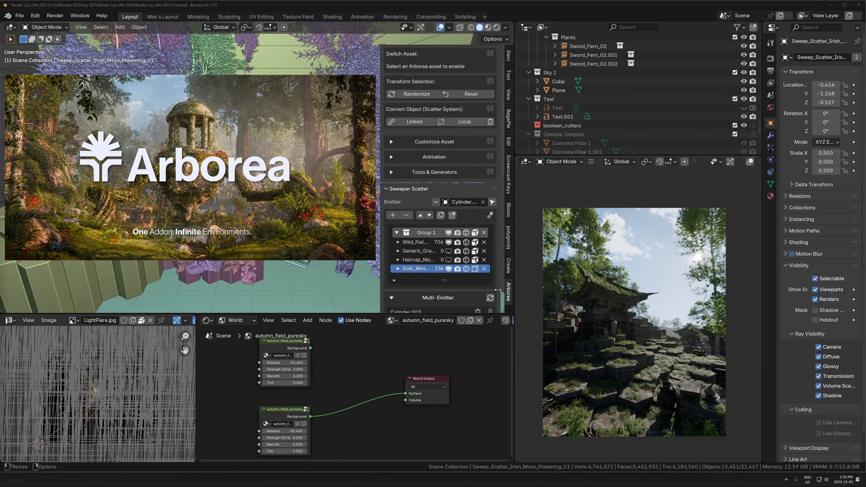
left_click(448, 268)
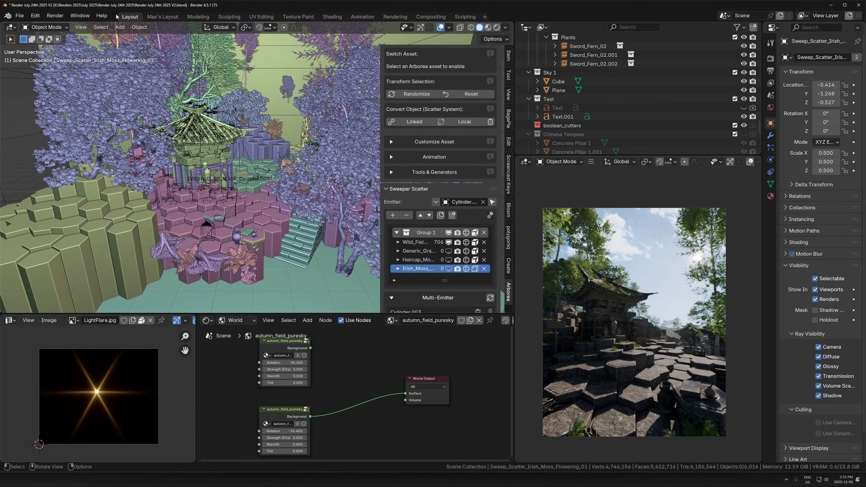
key("n")
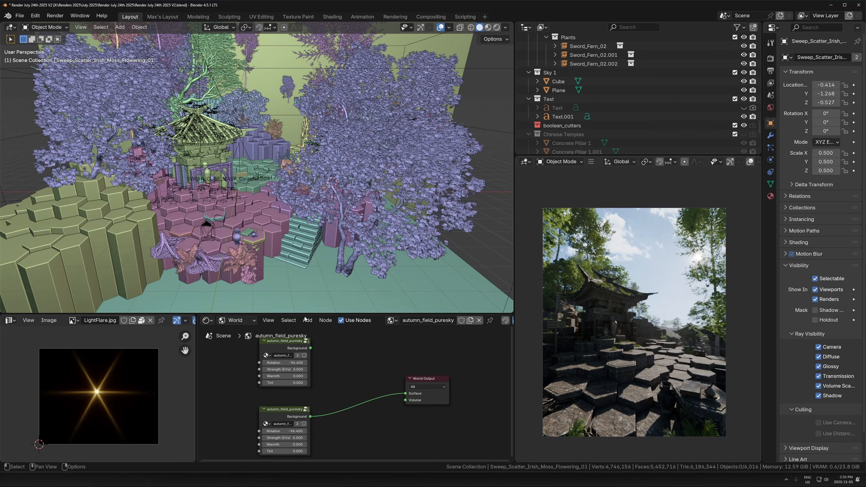
- View the whole temple scene, and select the autumn_field_puresky node that feeds the World Output
scroll(302, 192, "down", 6)
scroll(302, 192, "up", 5)
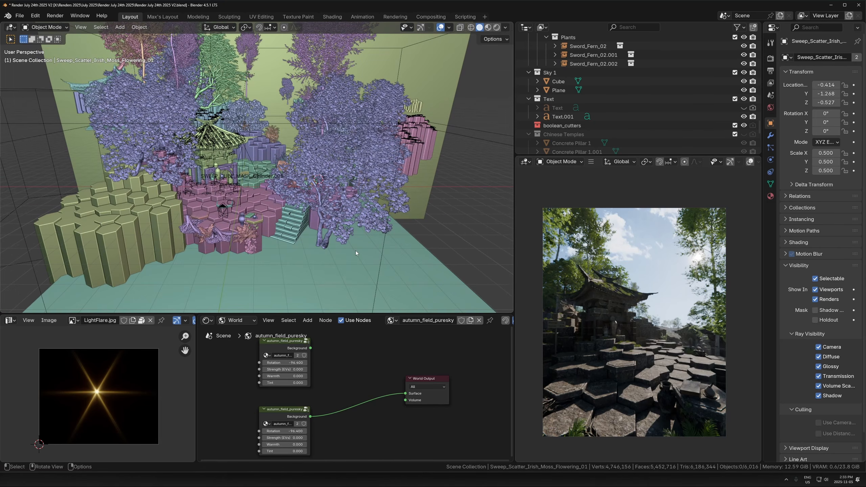
scroll(352, 431, "up", 5)
middle_click_drag(380, 427, 402, 390)
scroll(368, 387, "down", 2)
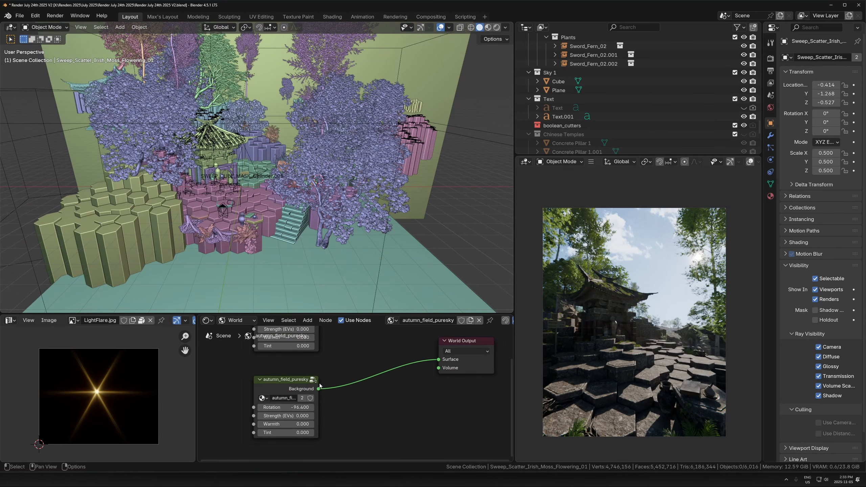
left_click(305, 388)
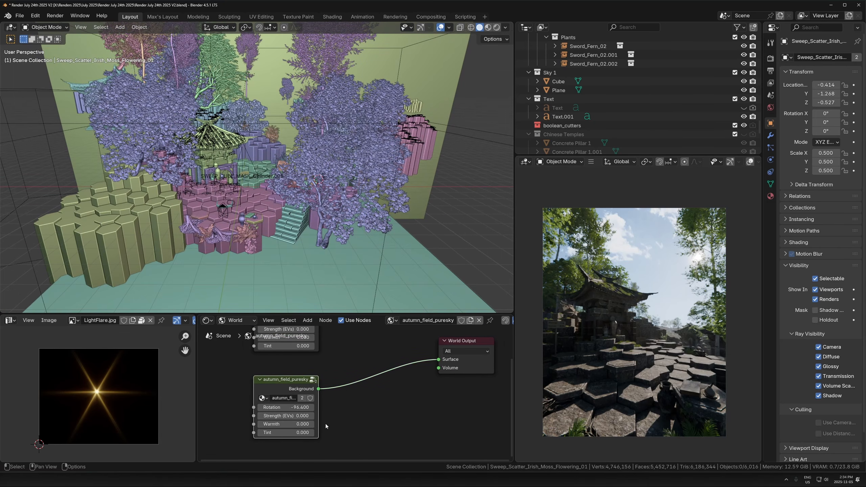
- Widen the world node area, switch it to the asset browser and load the Poly Haven library
left_click_drag(198, 351, 22, 351)
left_click(33, 322)
key("a")
left_click(55, 336)
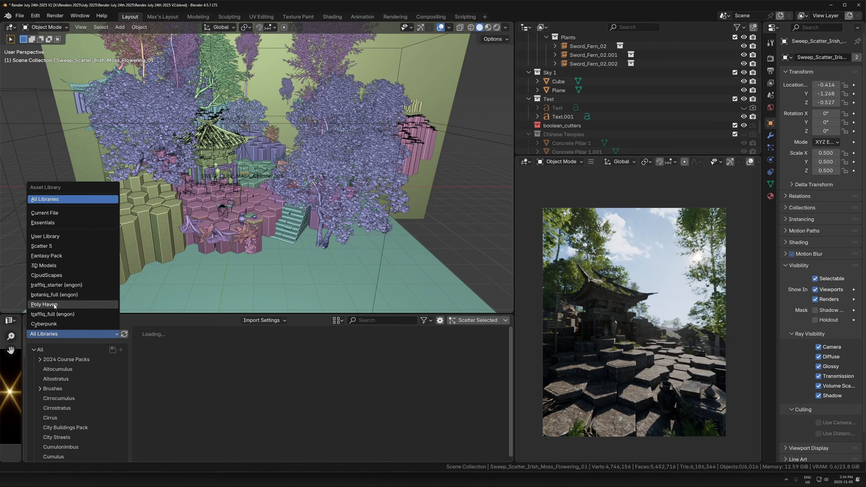
left_click(52, 305)
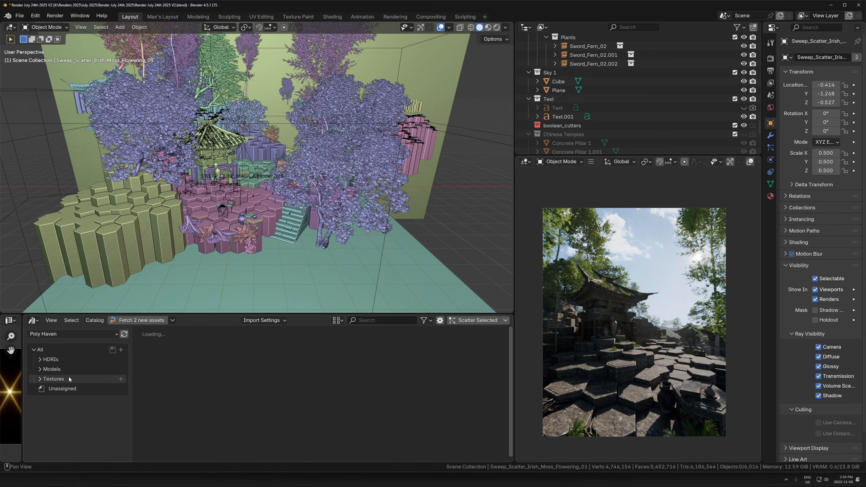
- Browse the outdoor HDRIs in the Poly Haven library
left_click(51, 360)
left_click(40, 359)
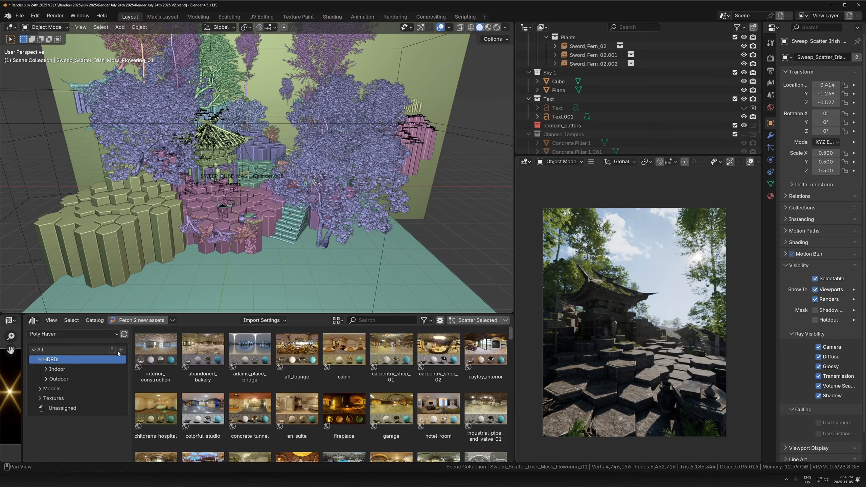
left_click(107, 369)
left_click(59, 378)
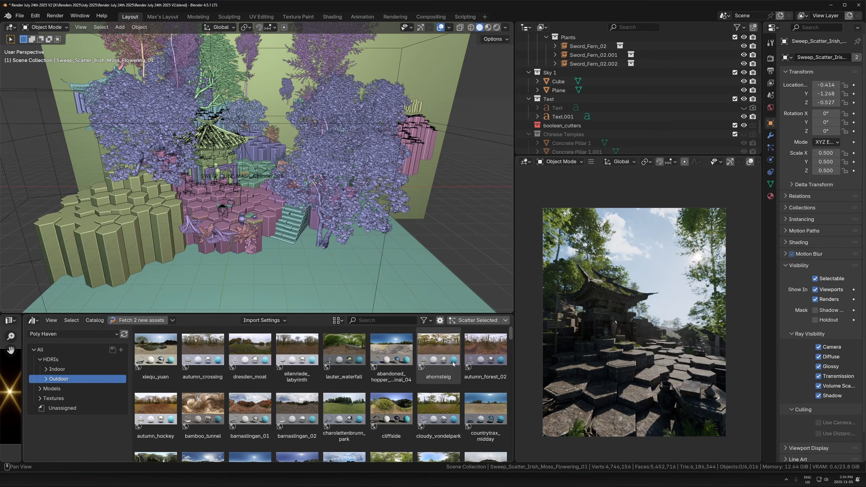
scroll(426, 392, "down", 2)
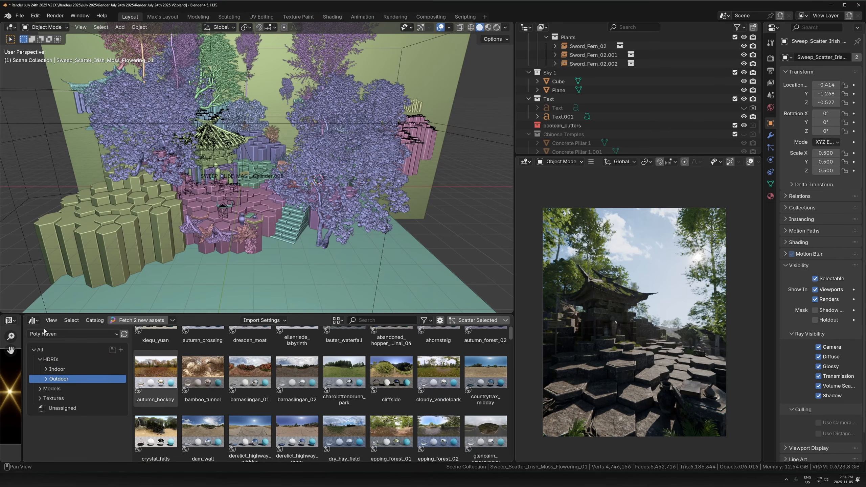
- Switch the area back to the world's shader nodes, and try a different Rotation on the connected autumn_field_puresky node
left_click(33, 322)
key("s")
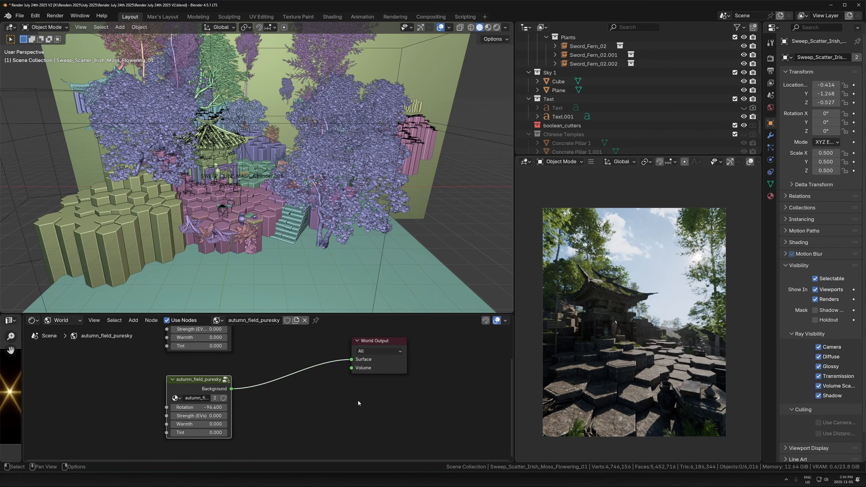
scroll(266, 390, "down", 2)
scroll(265, 412, "up", 3)
middle_click_drag(246, 373, 269, 403)
left_click_drag(238, 425, 298, 426)
key("Escape")
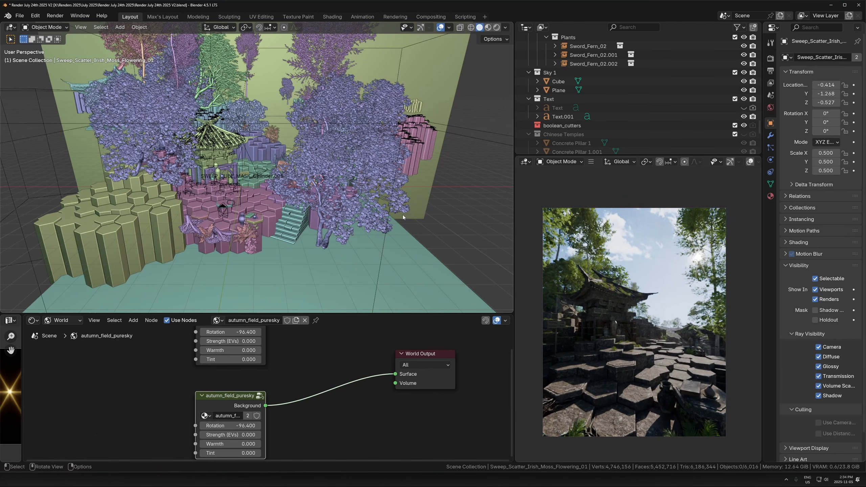
- Select and frame the hexagonal stone platform in front of the temple, and return to the camera view
scroll(259, 248, "up", 4)
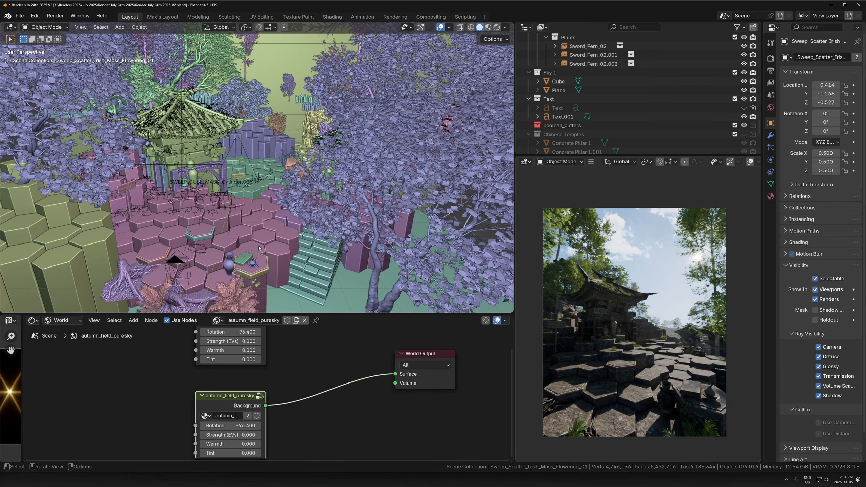
left_click(278, 201)
key("KP_Decimal")
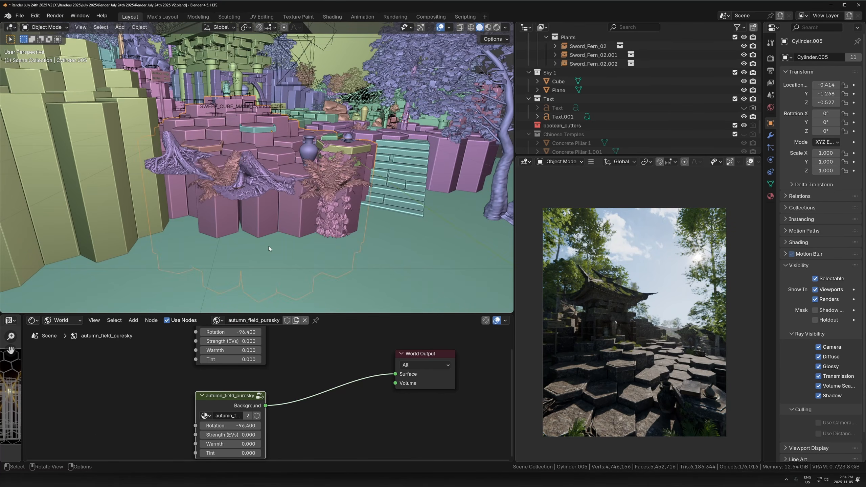
key("KP_0")
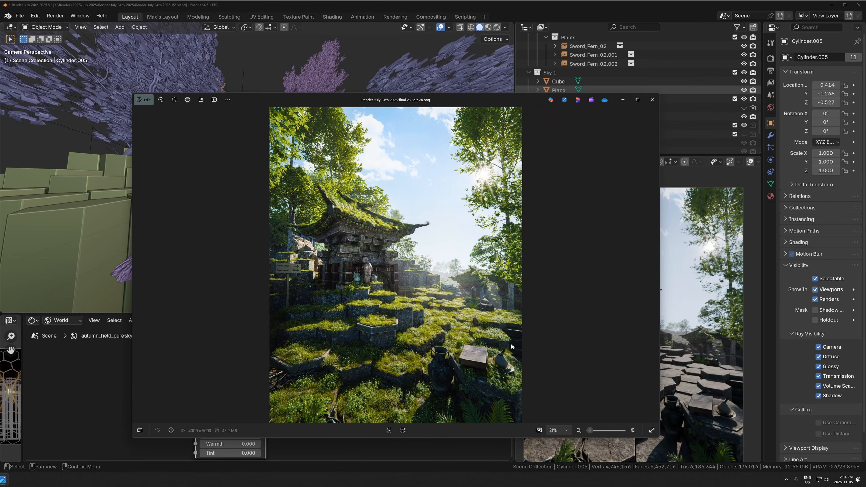
- In the image viewer, examine the finished temple render, from the mossy foreground stones to the temple roof and sunlit trees
scroll(393, 353, "up", 3)
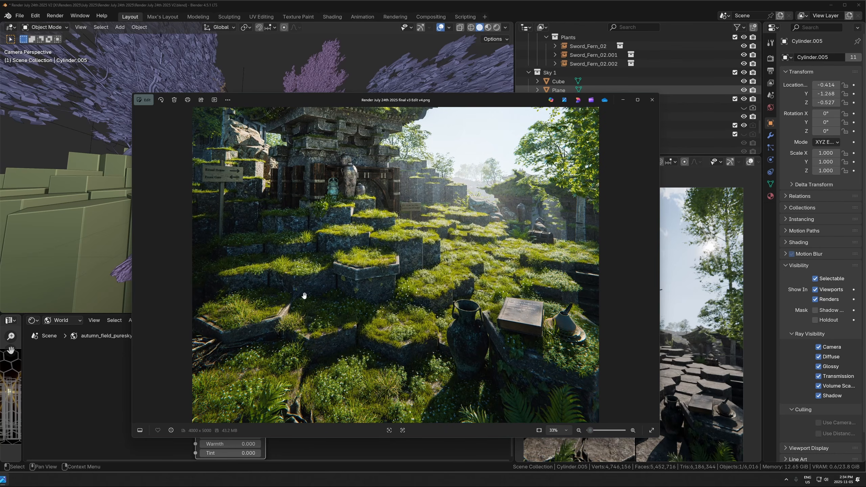
scroll(432, 354, "down", 3)
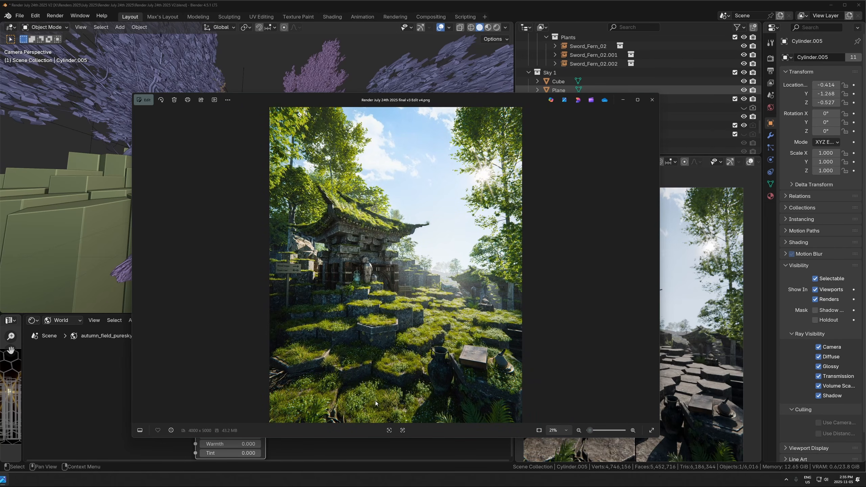
scroll(341, 290, "up", 5)
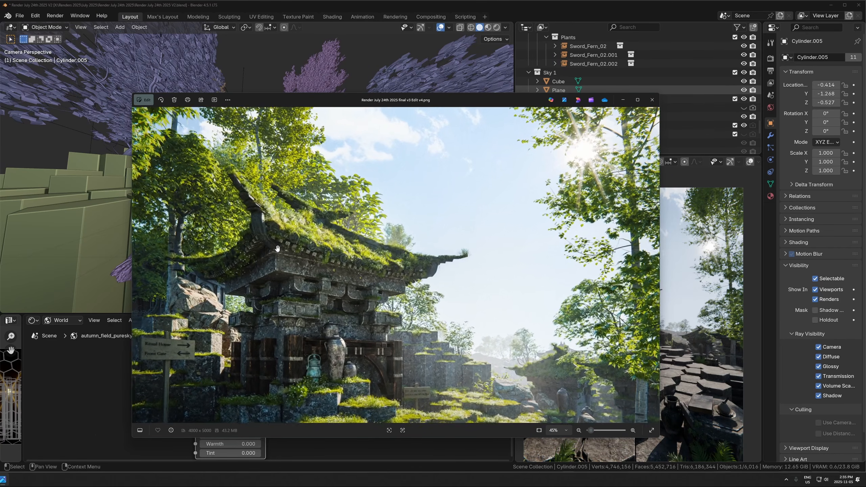
left_click_drag(277, 249, 285, 234)
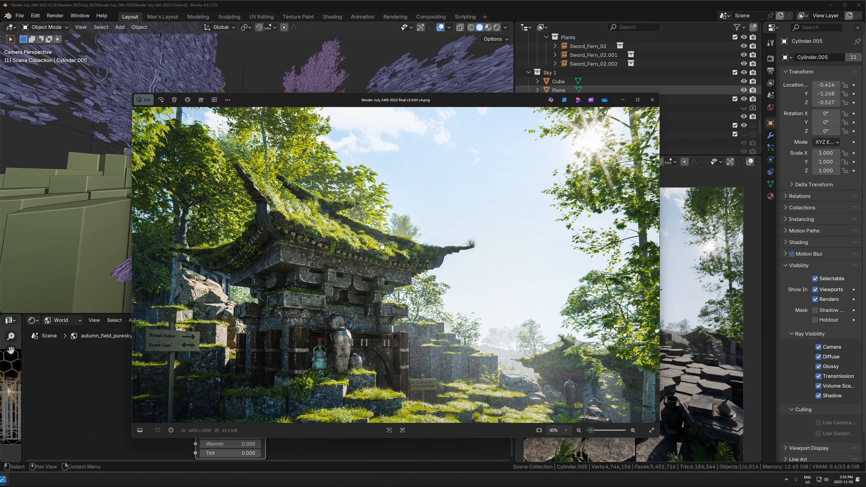
scroll(382, 244, "down", 2)
scroll(306, 249, "down", 2)
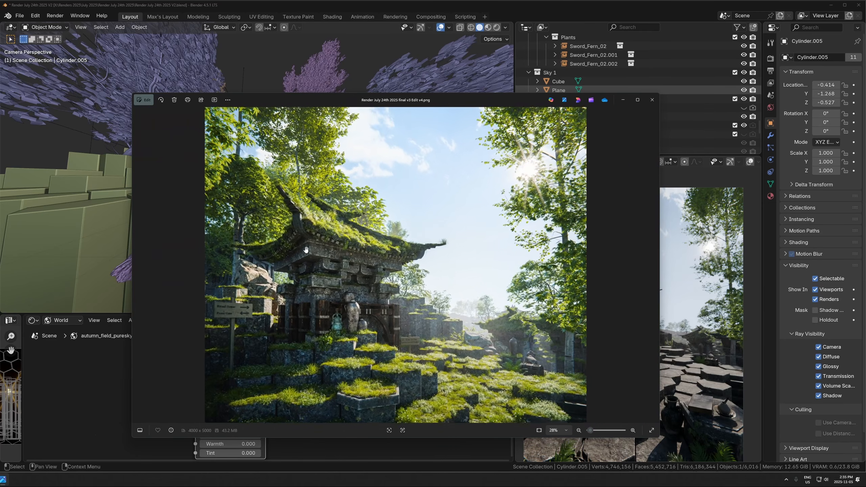
scroll(368, 241, "down", 1)
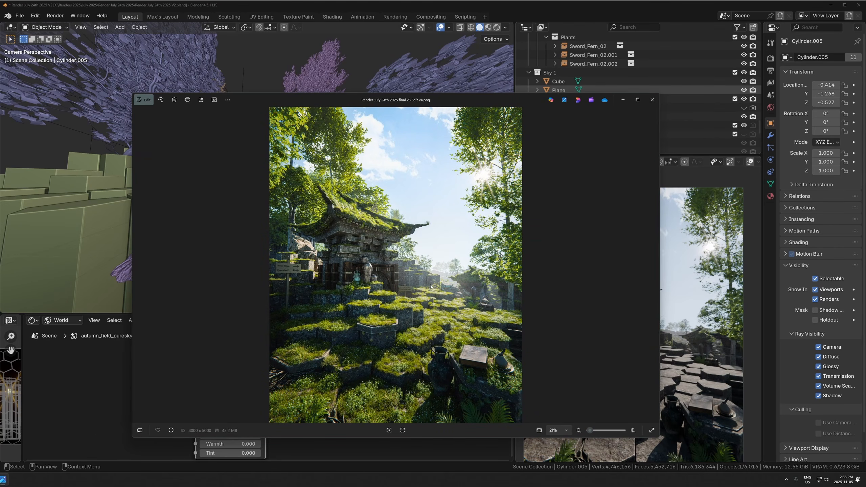
- Compare the light and shadow across the render's mossy stones and foreground vases, and close the image to return to Blender
scroll(407, 325, "up", 1)
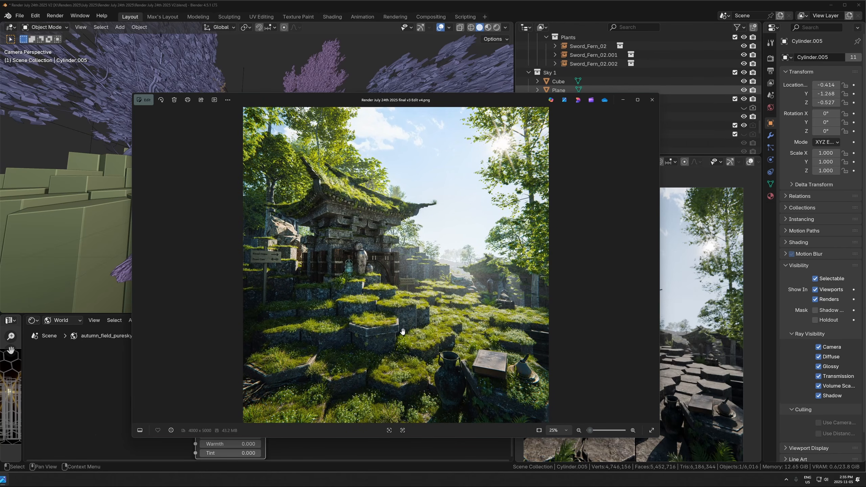
scroll(403, 331, "up", 3)
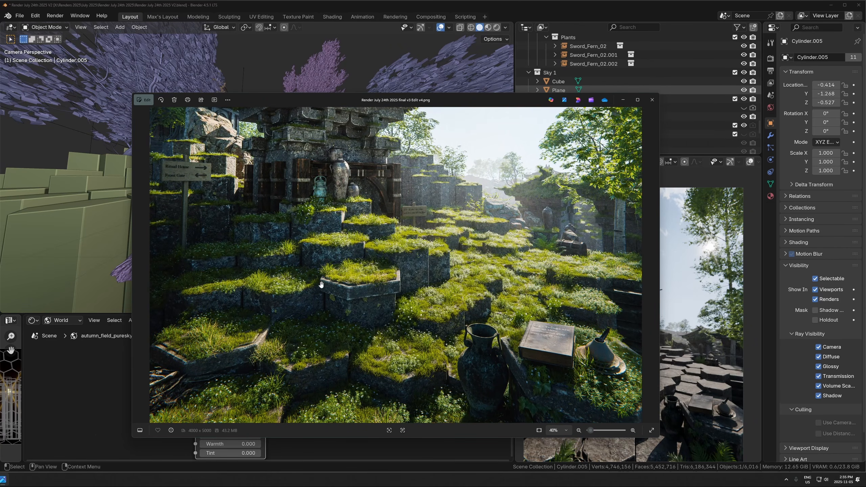
scroll(326, 421, "down", 3)
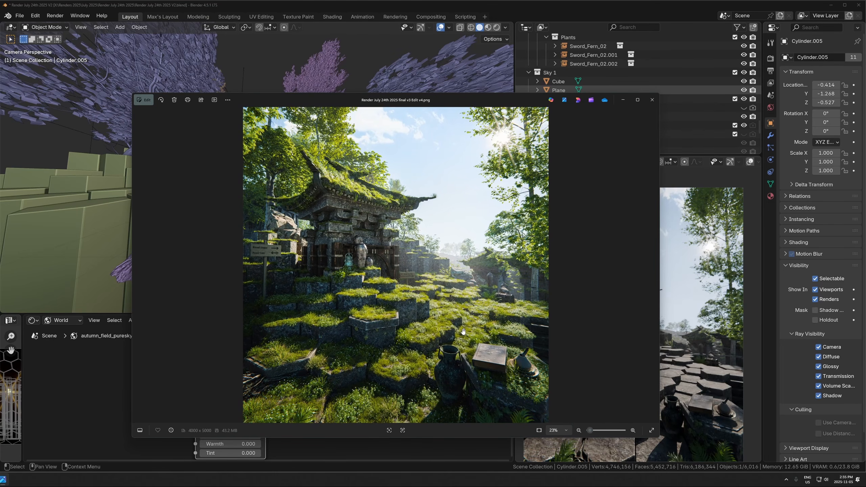
scroll(447, 266, "down", 1)
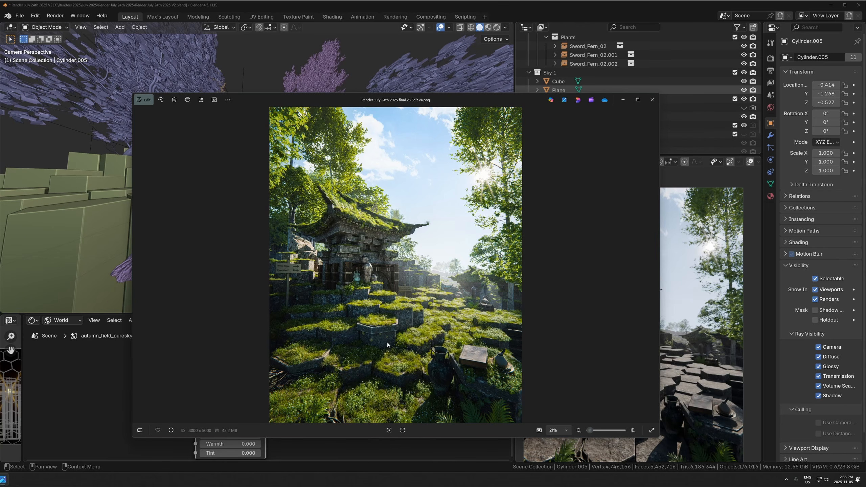
scroll(387, 343, "up", 2)
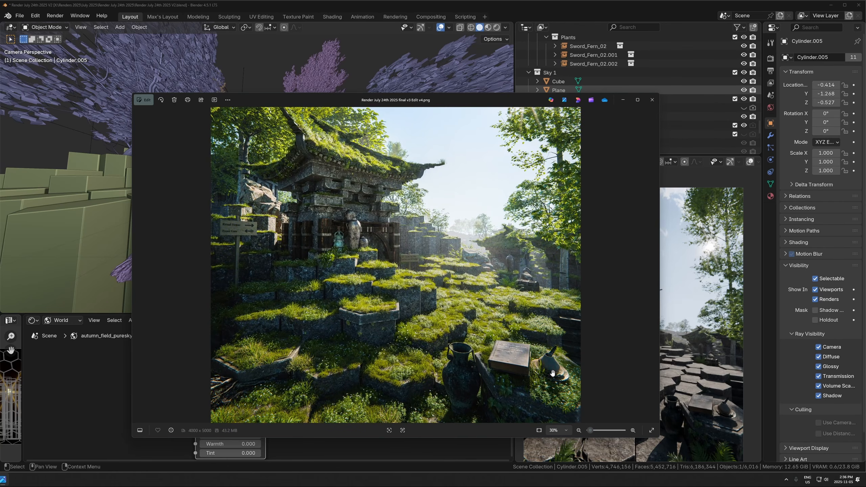
scroll(534, 327, "down", 2)
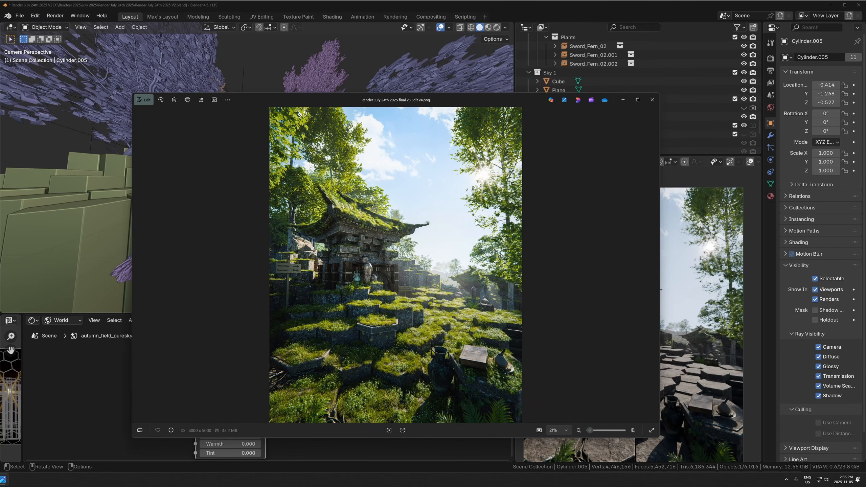
left_click(650, 100)
left_click(578, 6)
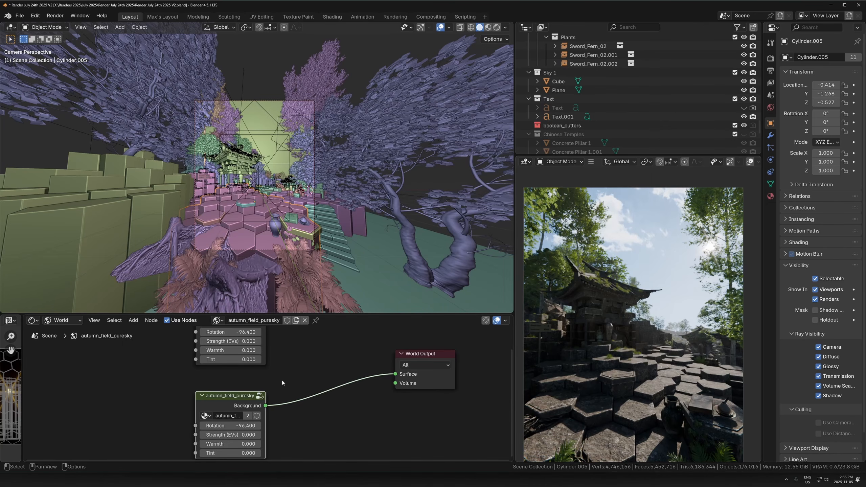
- Preview the temple lighting with the connected autumn_field_puresky node's Rotation at 32.8, and reconnect the world node rotated to -96.4
scroll(270, 392, "down", 1)
left_click_drag(258, 423, 387, 423)
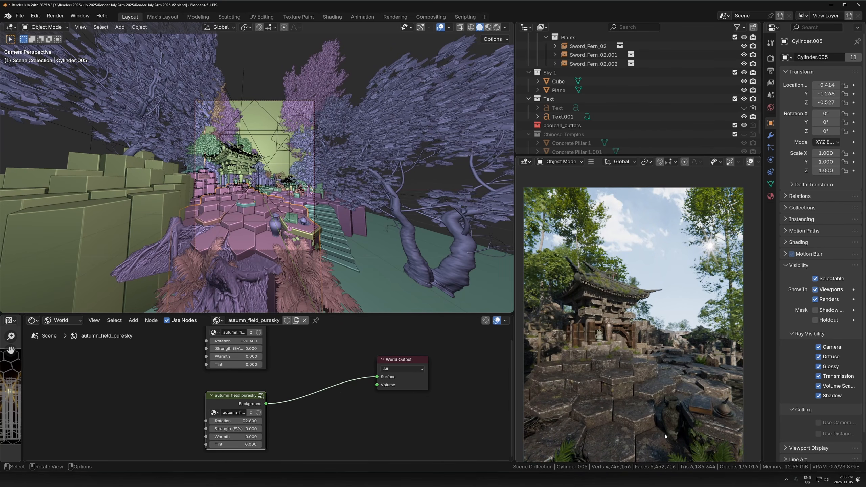
middle_click_drag(664, 434, 645, 361, "shift")
scroll(634, 344, "up", 2)
middle_click_drag(556, 298, 584, 324, "shift")
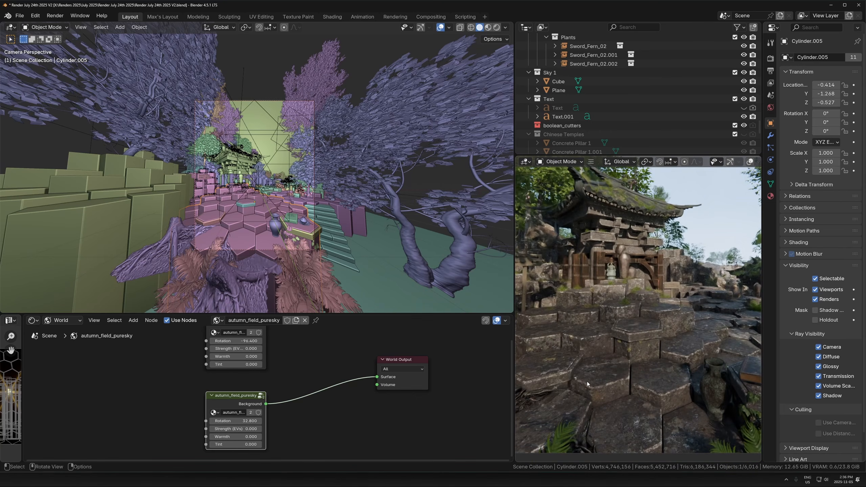
scroll(694, 375, "down", 2)
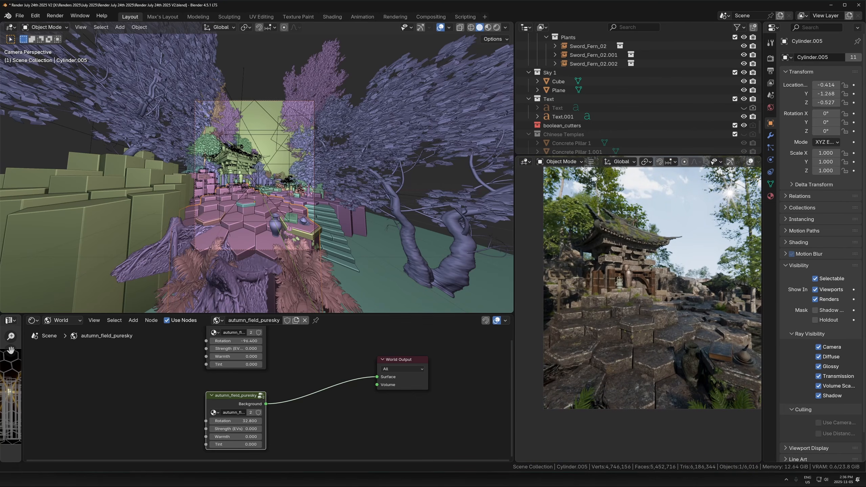
left_click_drag(235, 421, 235, 421)
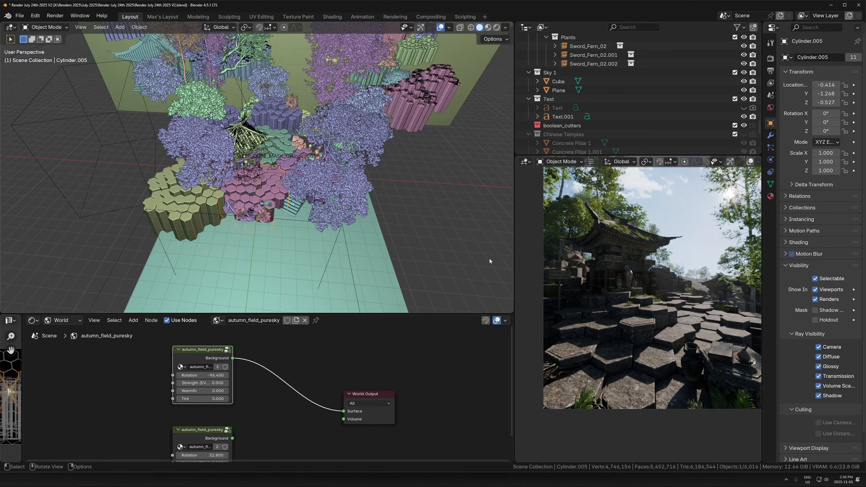
- Hide the Sky 1 collection's Plane in the viewport to compare the rendered sky, and show it again
middle_click_drag(388, 267, 353, 196)
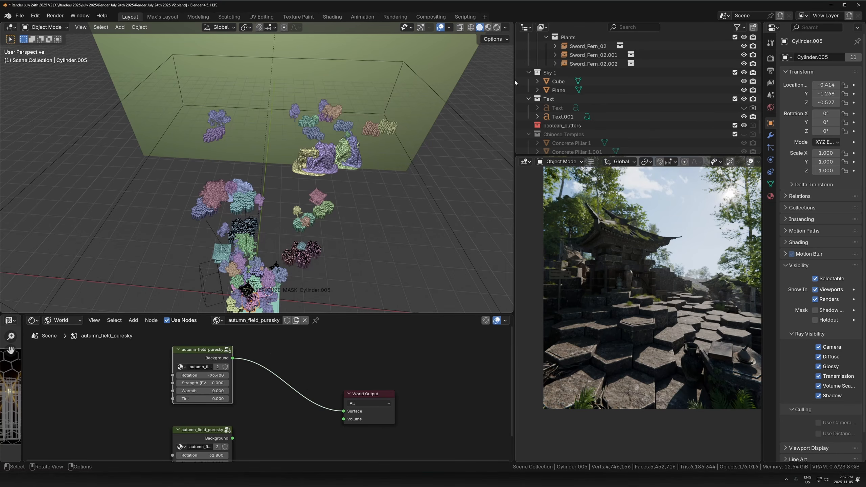
left_click(558, 90)
left_click(743, 90)
scroll(690, 336, "down", 1)
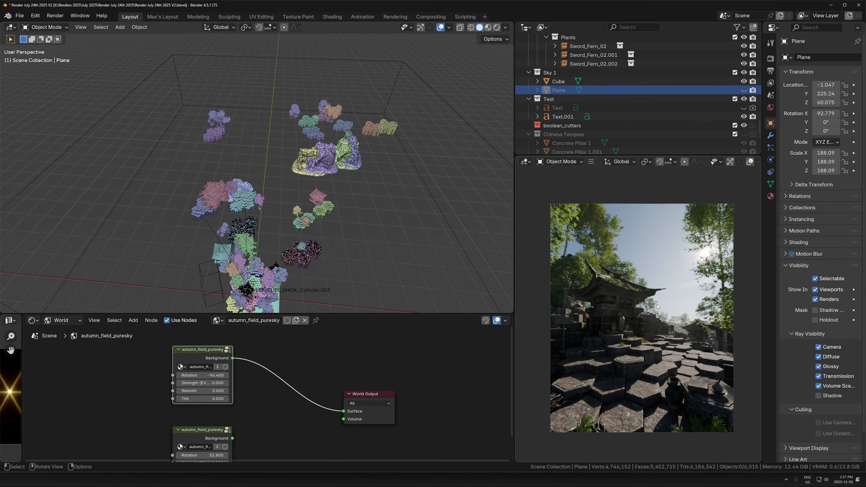
left_click(743, 90)
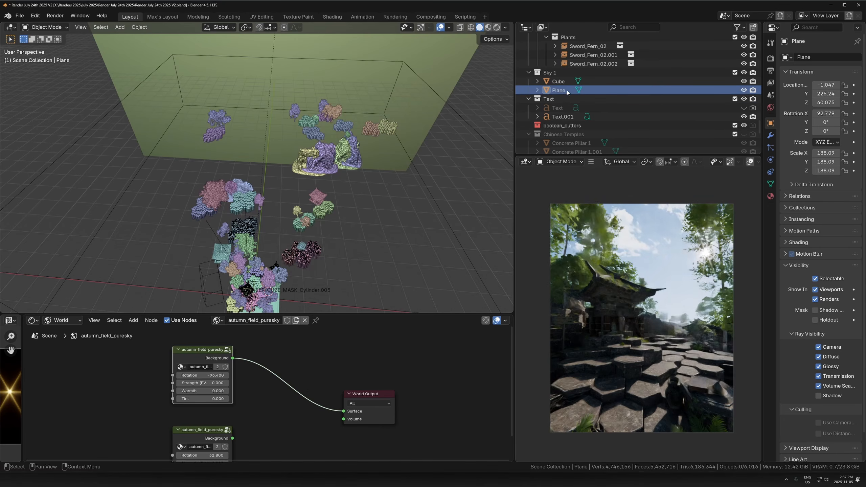
- Select and frame the Sky 1 Plane, and switch the node area to the object's shader nodes
left_click(559, 90)
key("KP_Decimal")
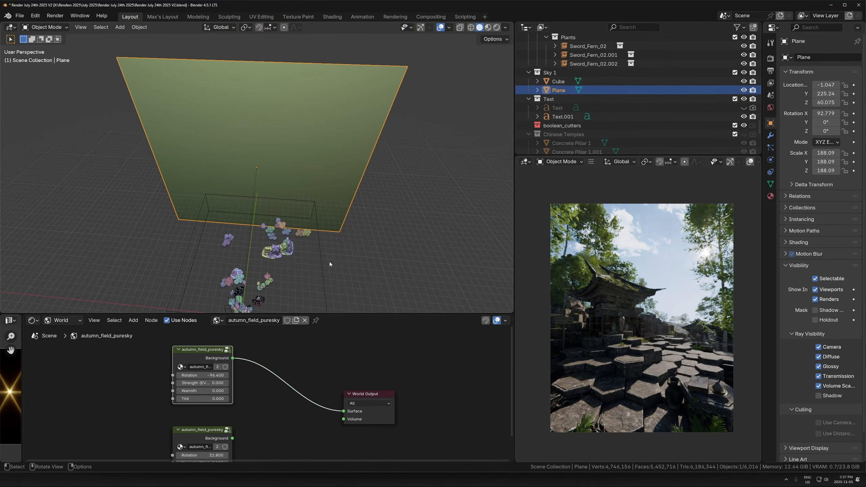
left_click(73, 321)
left_click(59, 330)
- Enlarge the image and shader editors to inspect the pexels-enginakyurt-2456432.jpg photo used in the sky plane's material
left_click_drag(22, 371, 69, 371)
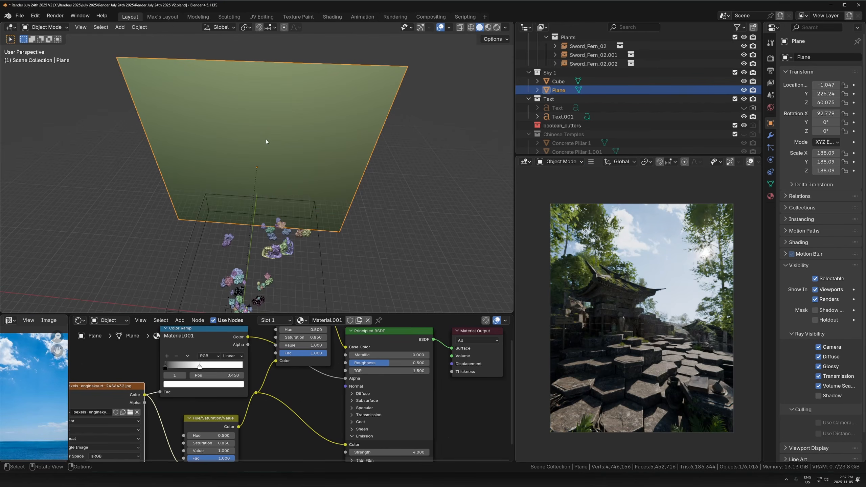
left_click_drag(69, 362, 175, 362)
middle_click_drag(77, 426, 85, 415)
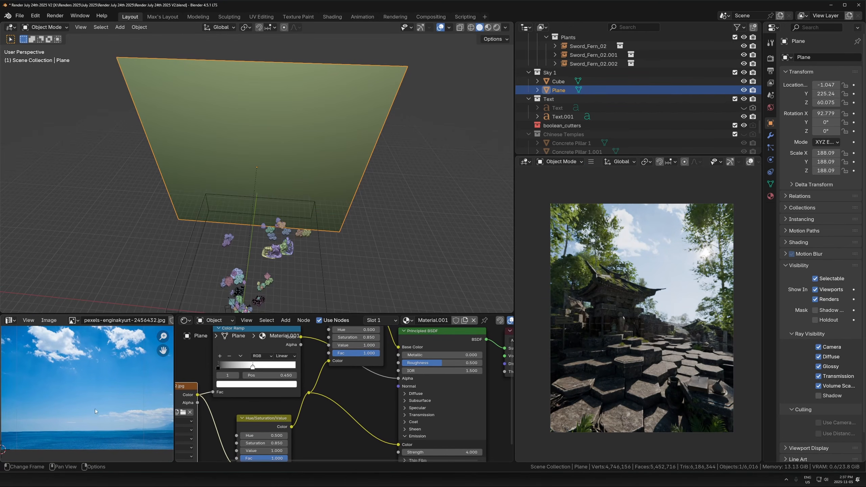
left_click_drag(126, 313, 150, 242)
middle_click_drag(211, 368, 323, 391)
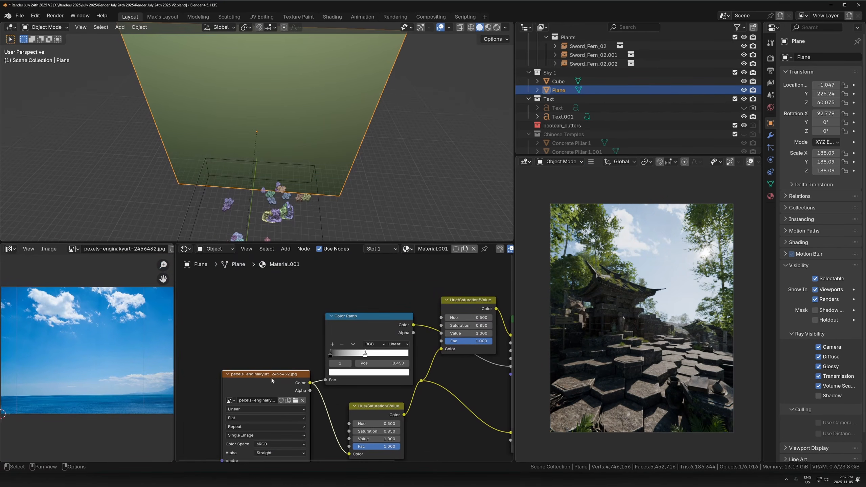
middle_click_drag(99, 346, 89, 356)
scroll(89, 356, "up", 1)
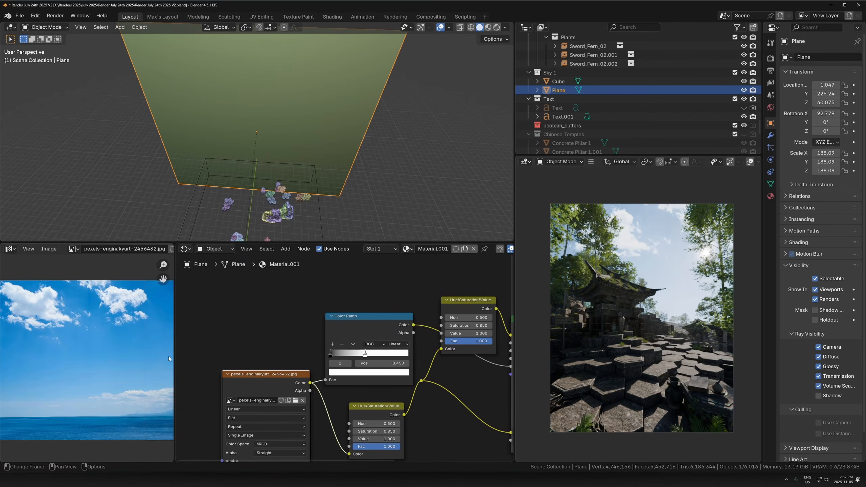
- Examine the sky material's nodes up to the emission inputs, and remove and restore the Color Ramp link to Alpha
scroll(89, 356, "down", 2)
middle_click_drag(323, 391, 197, 378)
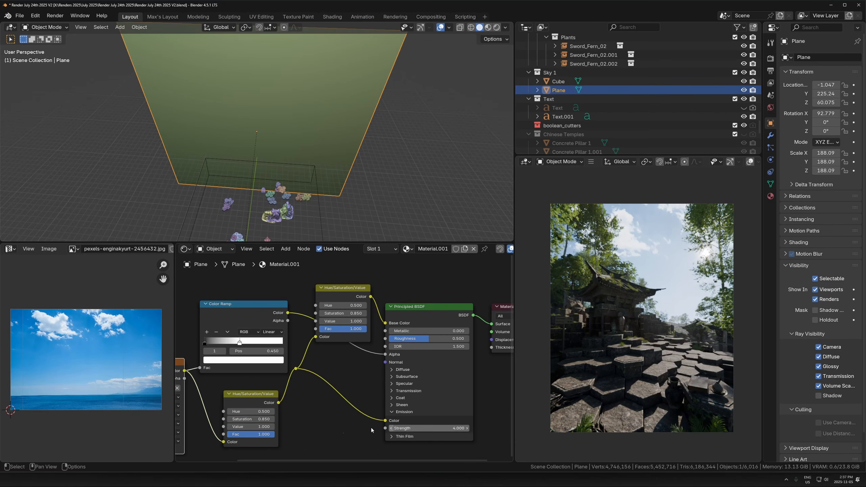
scroll(406, 432, "down", 2)
middle_click_drag(406, 433, 454, 406)
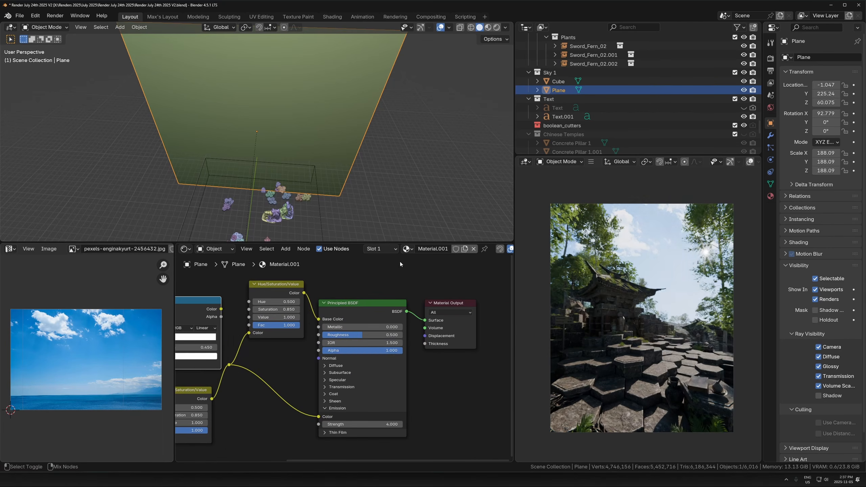
key("ctrl+shift+z")
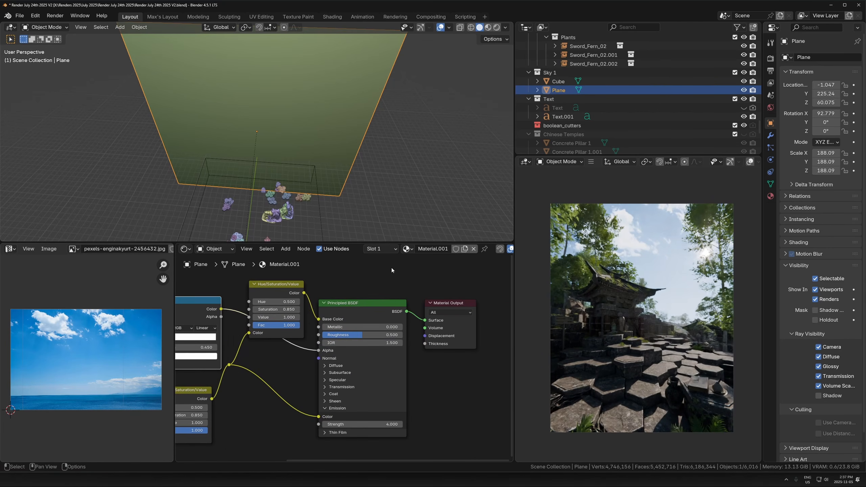
- Enable Shadow in the sky plane's ray visibility and disconnect the Color Ramp from the Principled BSDF's Alpha input
scroll(302, 127, "down", 4)
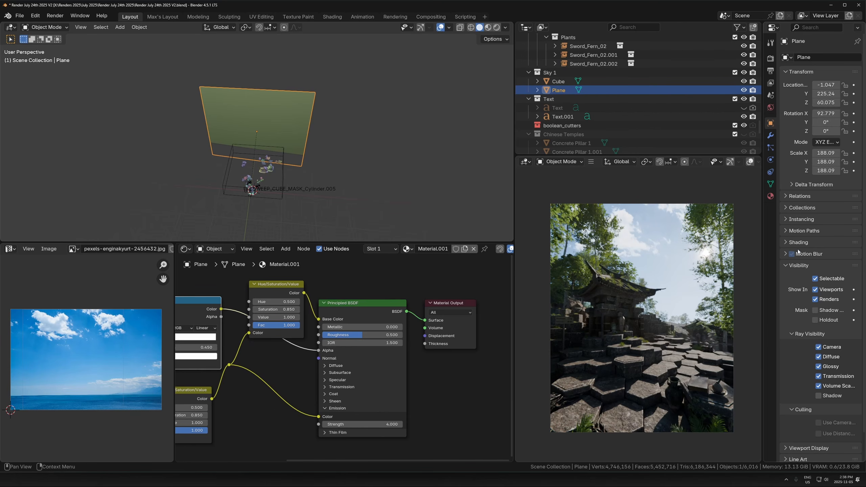
left_click(829, 394)
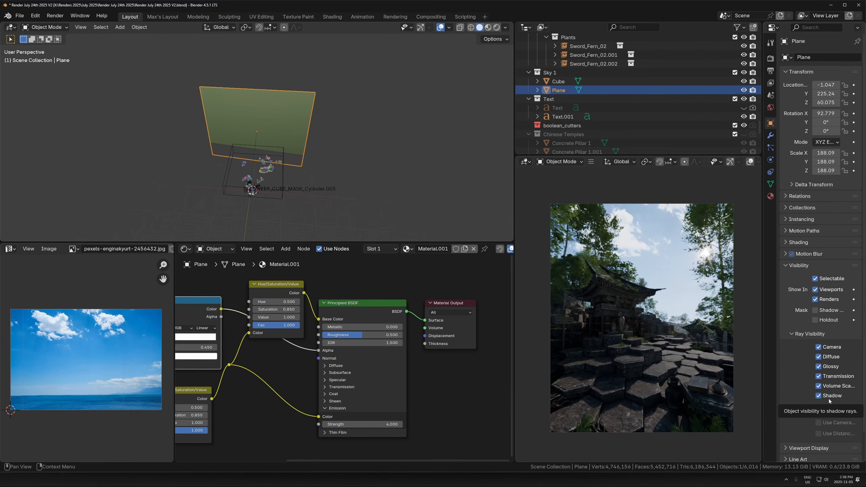
left_click_drag(318, 350, 405, 372)
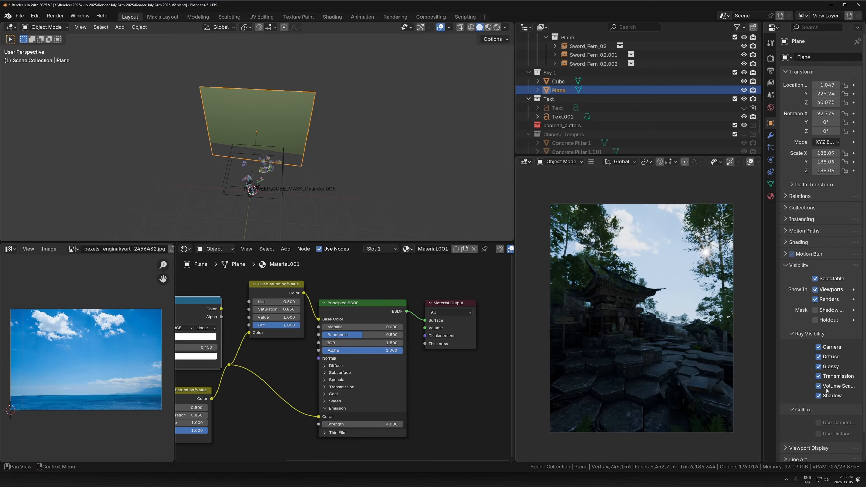
- Try moving the sky plane while it casts shadows, and turn its Shadow ray visibility back off
scroll(303, 147, "up", 5)
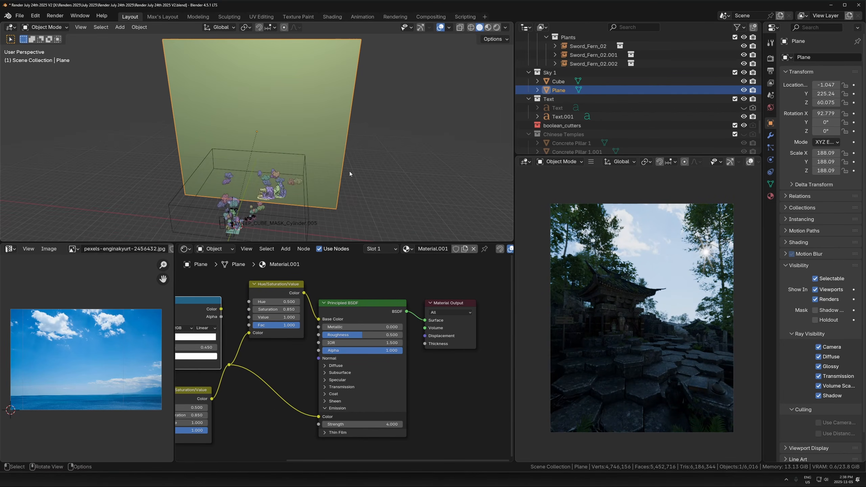
key("g")
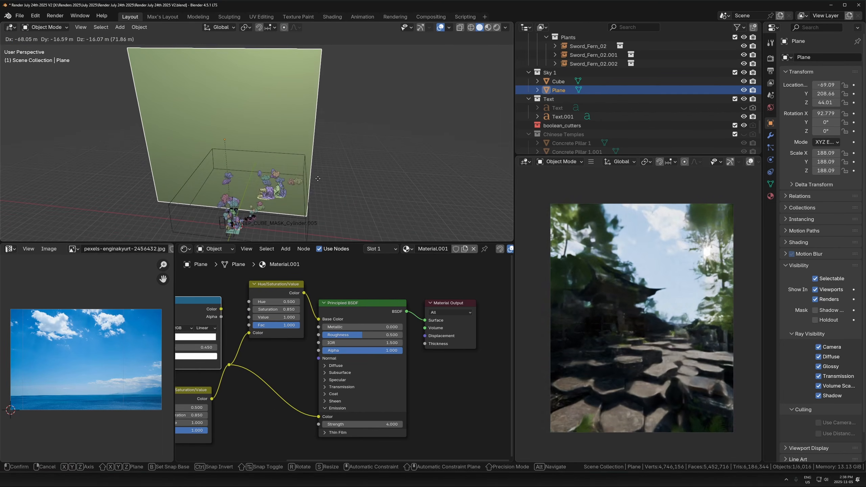
right_click(324, 177)
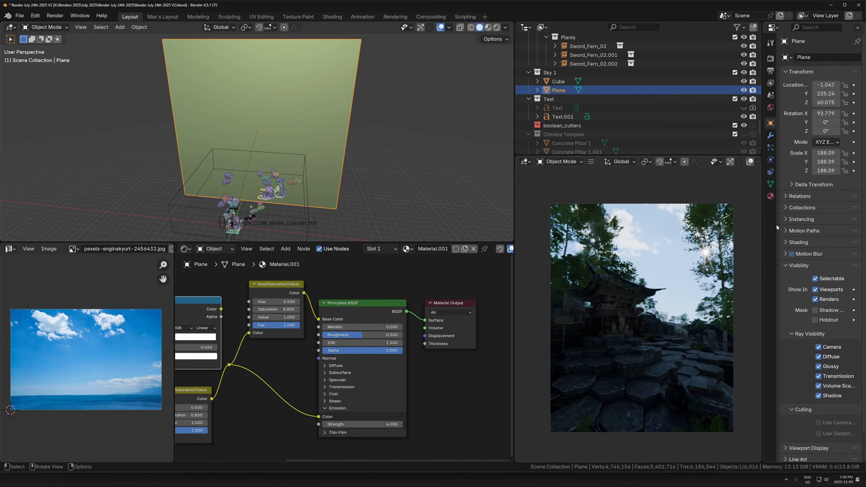
left_click(825, 397)
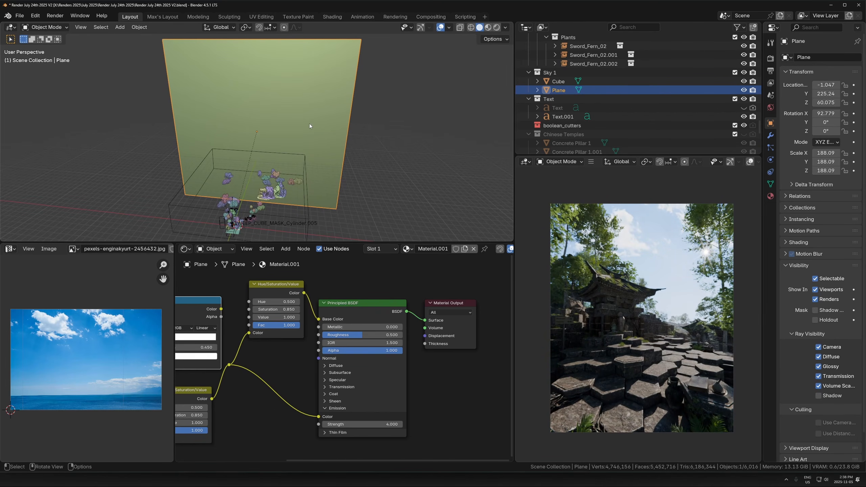
- Try moving the sky plane with its shadow rays off, and return to the camera view to inspect the sun flare
key("g")
right_click(369, 135)
key("KP_0")
middle_click_drag(756, 243, 729, 307)
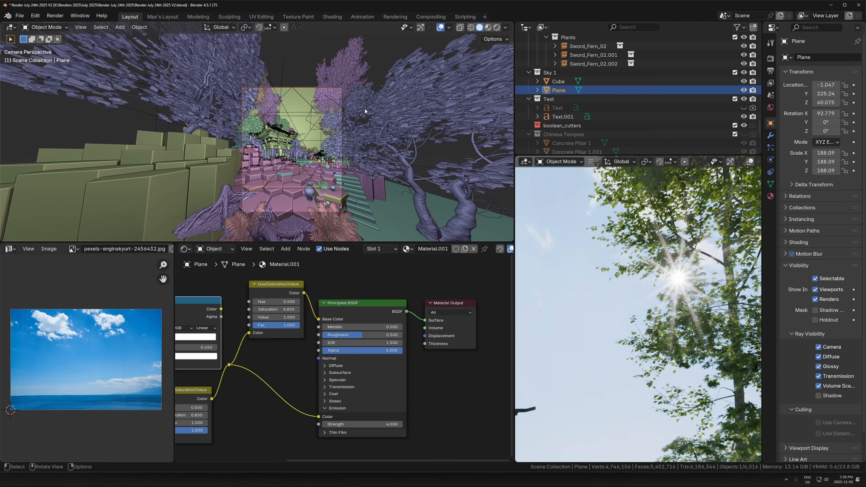
- Reconnect the Color Ramp's Color output to the Alpha input of the sky material's Principled BSDF
scroll(256, 132, "up", 5)
middle_click_drag(257, 132, 205, 144, "shift")
middle_click_drag(211, 303, 284, 315)
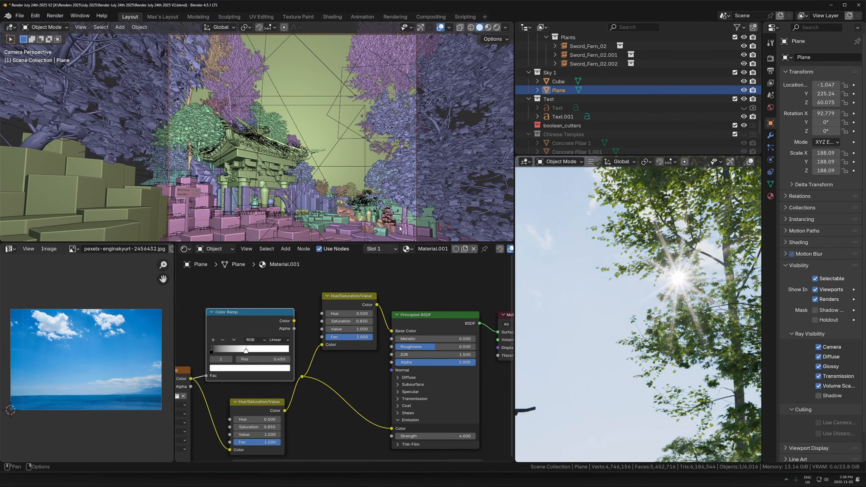
left_click(356, 70)
key("g")
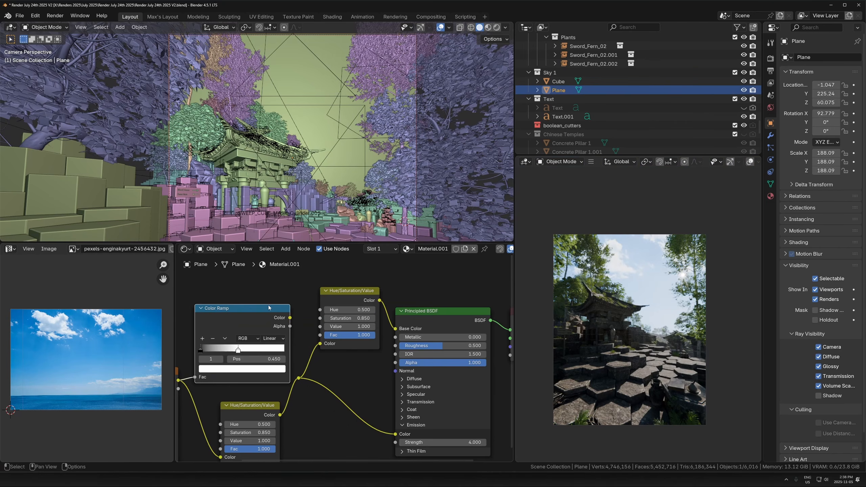
left_click_drag(289, 317, 406, 362)
- Show the world's shader nodes and try a different Rotation on the connected autumn_field_puresky node
scroll(669, 328, "up", 5)
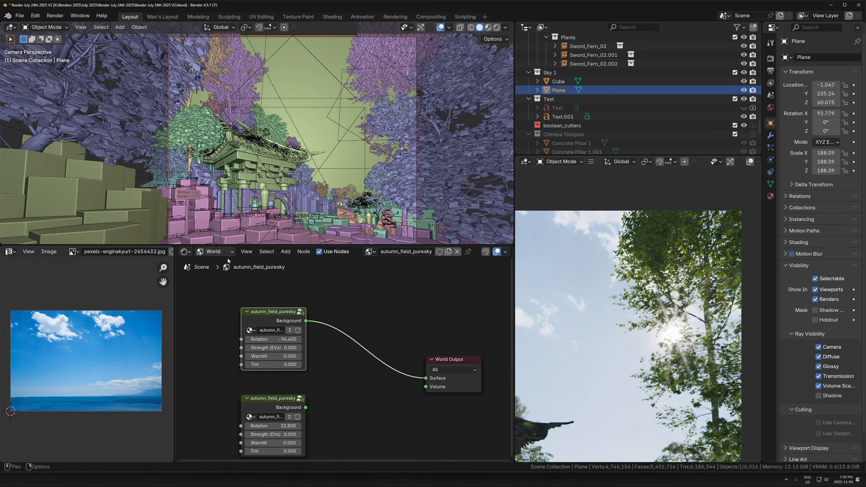
left_click(214, 251)
left_click(228, 258)
left_click_drag(285, 339, 268, 339)
key("Escape")
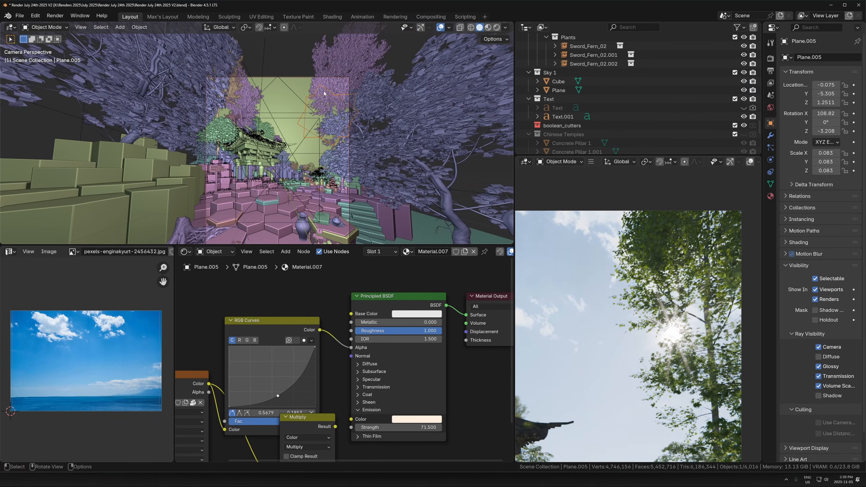
- Select the sun flare plane in the camera view and disconnect RGB Curves from its Principled BSDF's Alpha input
left_click(320, 91)
left_click(311, 95)
middle_click_drag(439, 361, 463, 297)
left_click_drag(373, 282, 368, 288)
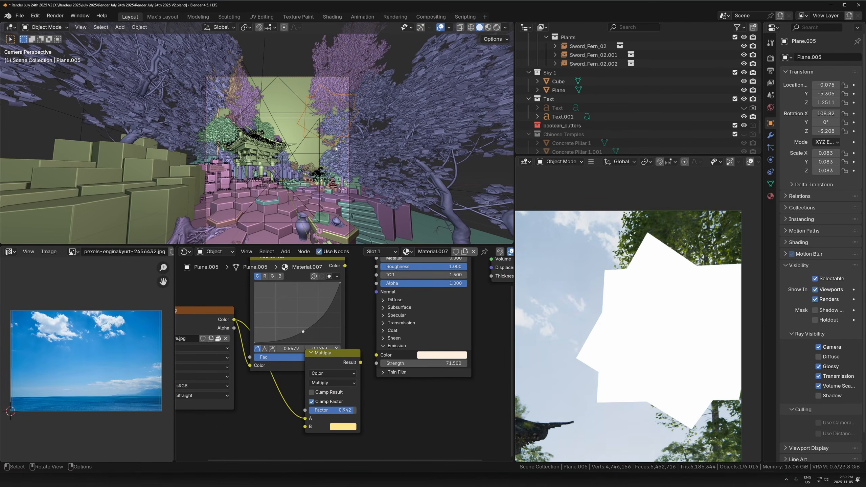
- Inspect the flare object's overlapping planes and their UV layout in Edit Mode, and return to Object Mode
middle_click_drag(341, 205, 328, 179)
mouse_move(319, 128)
middle_mouse_down()
mouse_move(339, 172)
mouse_move(317, 132)
middle_mouse_up()
key("Tab")
key("a")
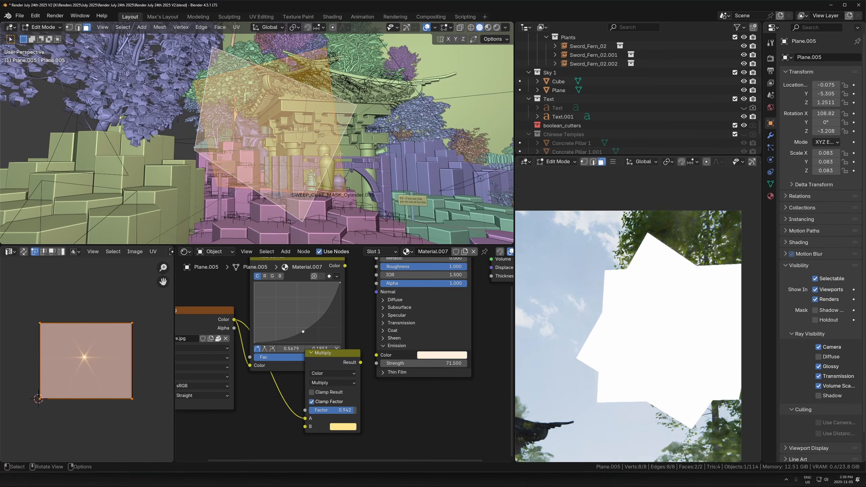
key("Tab")
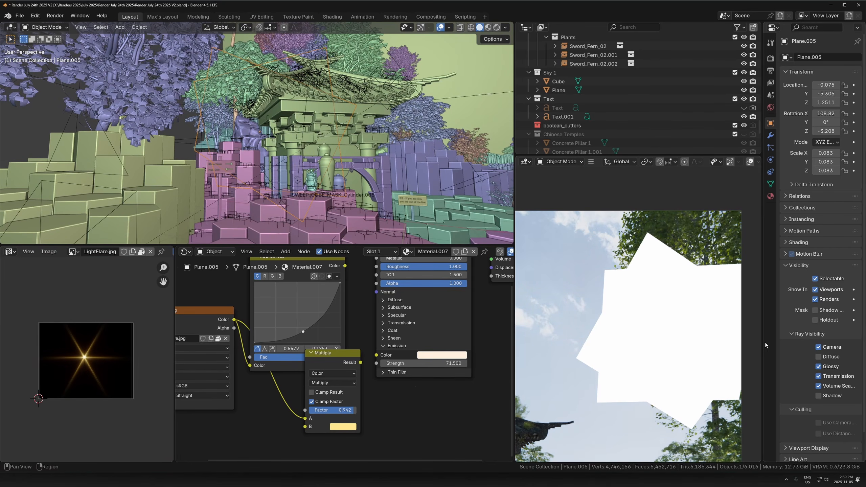
- Try a different emission Strength on the flare material, and select its LightFlare.jpg image texture node
left_click_drag(426, 363, 460, 363)
key("Escape")
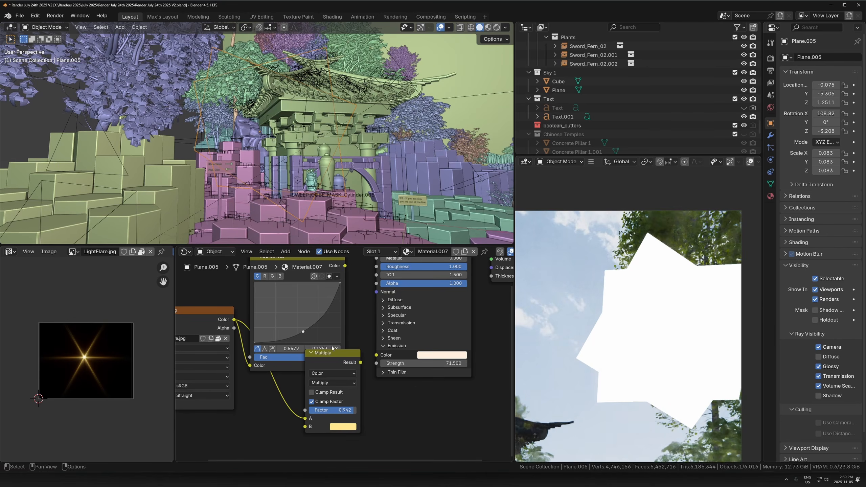
middle_click_drag(388, 372, 449, 381)
scroll(449, 381, "down", 3)
left_click(280, 344)
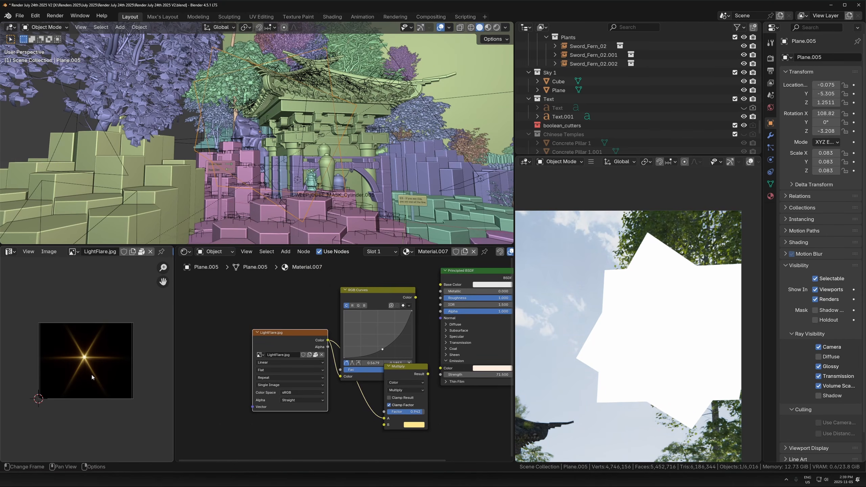
- Examine the star-shaped rays and black background of the LightFlare.jpg image
scroll(91, 375, "up", 3)
scroll(101, 358, "down", 1)
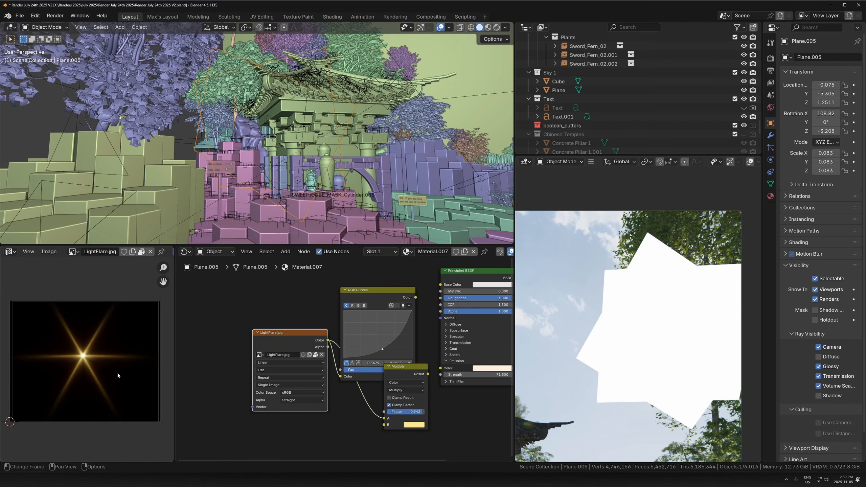
scroll(105, 378, "up", 3)
middle_click_drag(95, 369, 72, 370)
scroll(72, 370, "down", 1)
scroll(239, 373, "down", 1)
- Reconnect the RGB Curves Color output to the Alpha input of the flare material's Principled BSDF
middle_click_drag(239, 373, 163, 390)
scroll(647, 341, "down", 1)
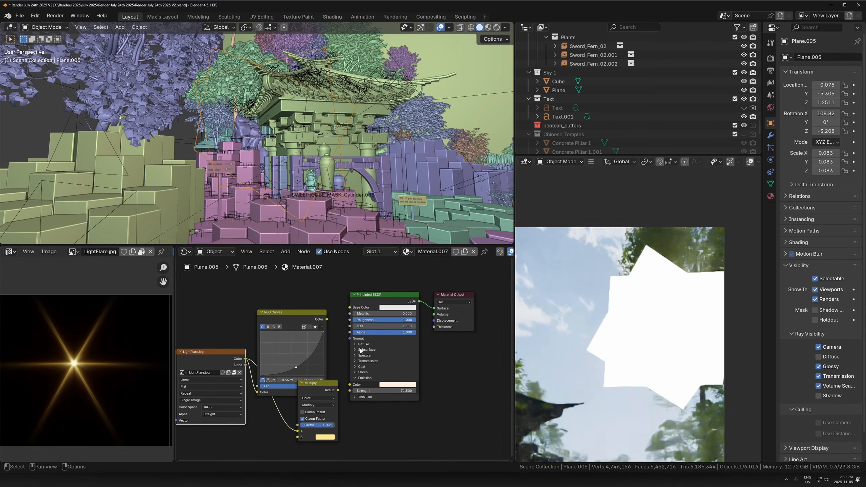
left_click_drag(327, 319, 347, 333)
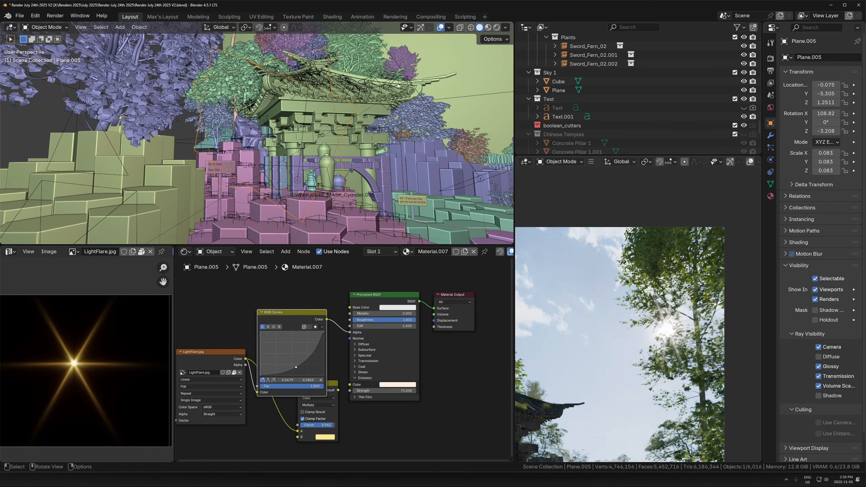
- Try scaling the sun flare plane up about 2.7 times, and return to the camera view
middle_click_drag(398, 86, 440, 147)
scroll(433, 151, "down", 5)
key("s")
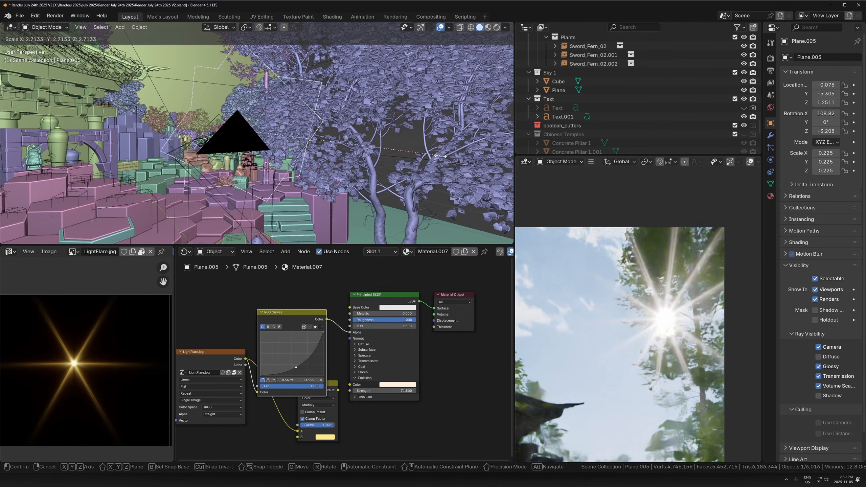
key("Escape")
key("KP_0")
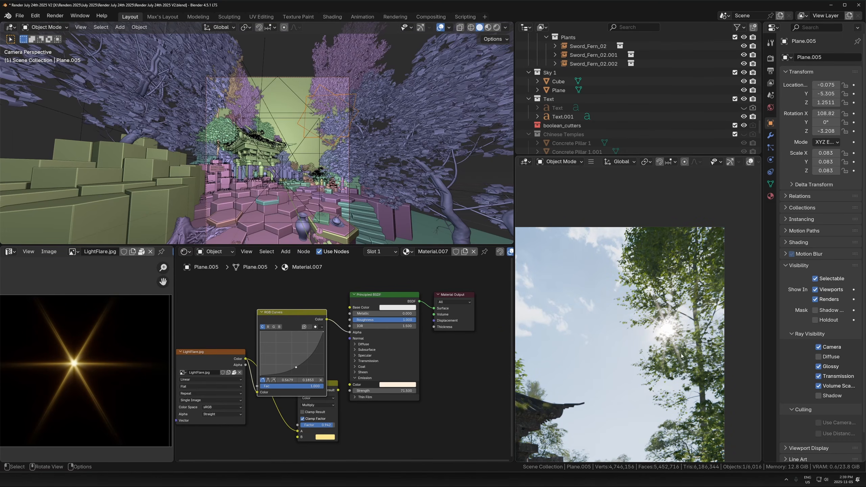
key("KP_0")
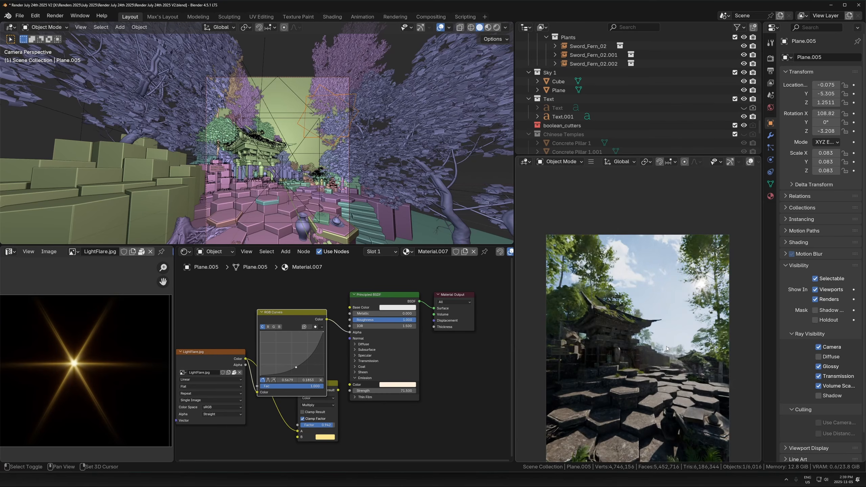
- Enable viewport display of the Irish_Moss scatter layer in Sweeper Scatter's Group 1 and enlarge the main 3D view
key("Home")
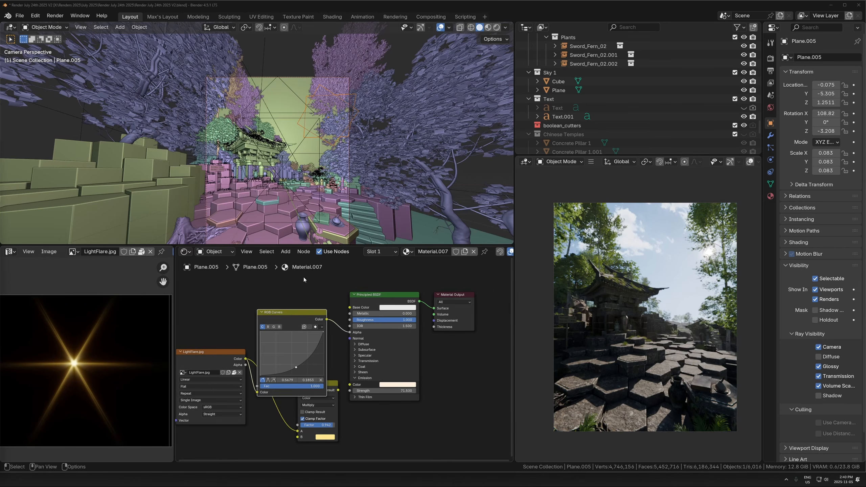
key("n")
scroll(460, 216, "down", 4)
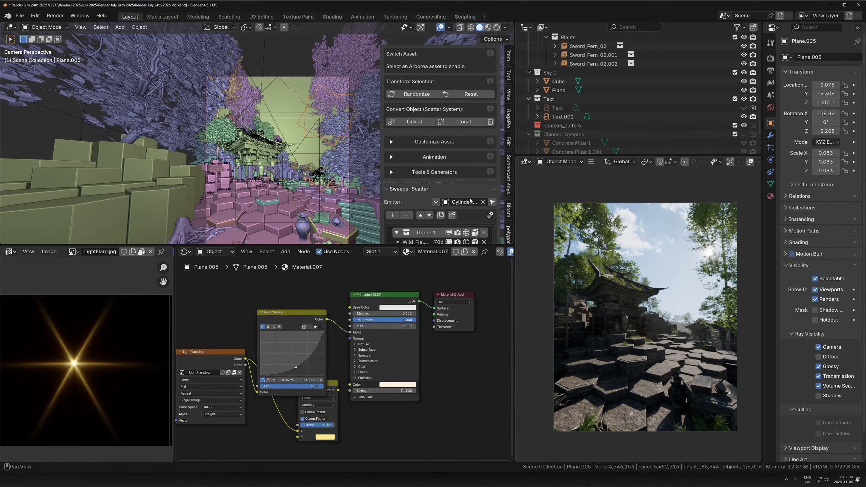
left_click(449, 233)
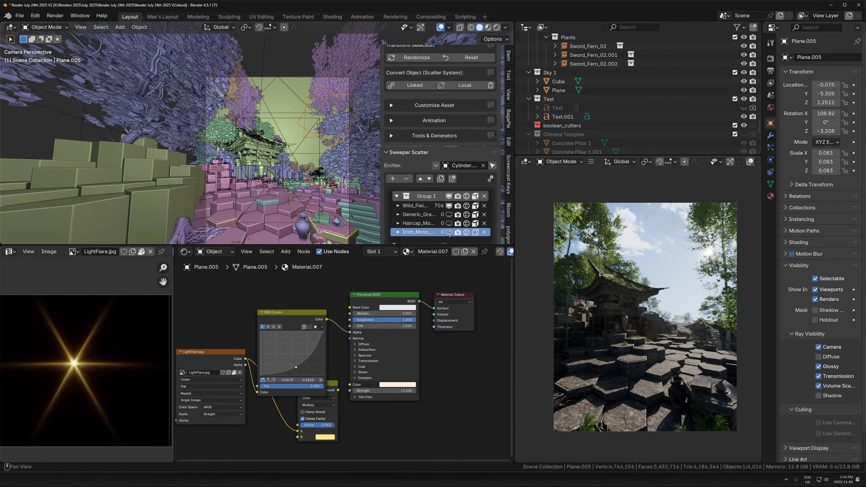
left_click(449, 232)
left_click_drag(354, 245, 300, 326)
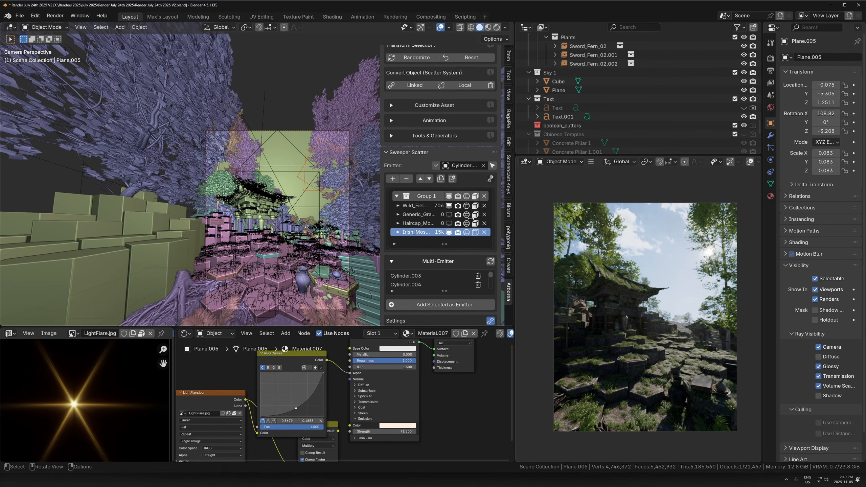
middle_click_drag(647, 331, 658, 299)
key("KP_0")
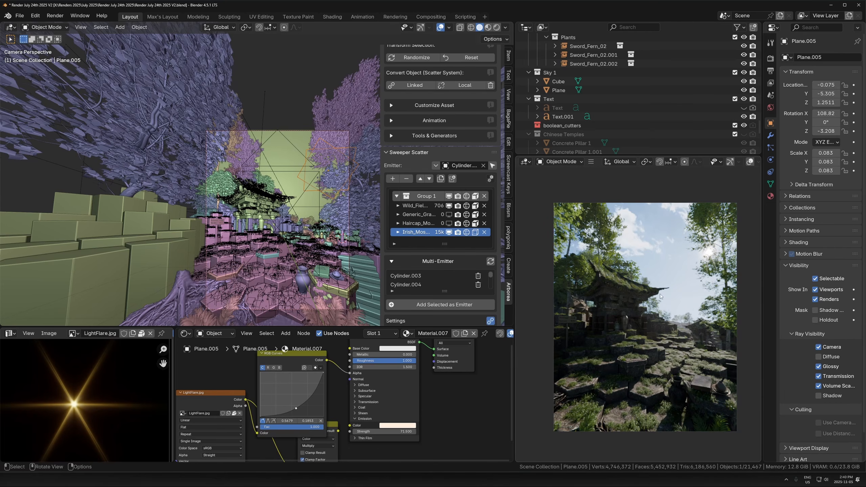
- Switch the node editor to the world shader and add a Sky Texture node beside the lower autumn_field_puresky group
left_click(224, 335)
left_click(226, 365)
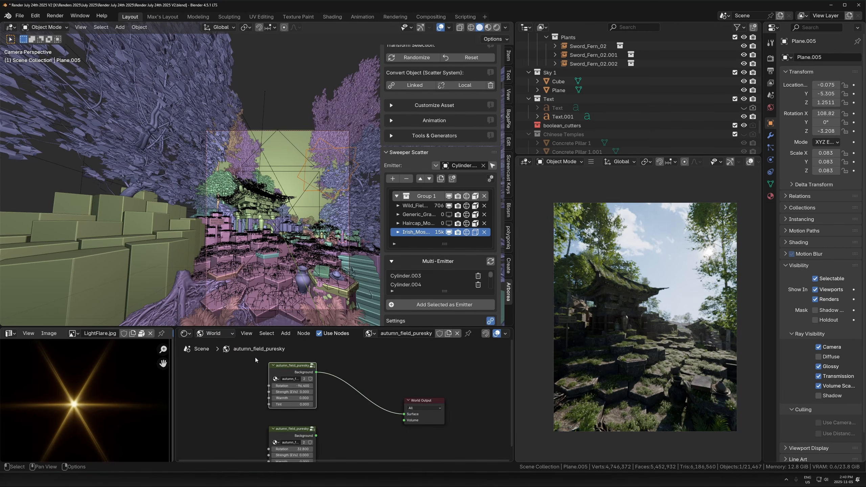
middle_click_drag(344, 414, 342, 378)
key("shift+a")
left_click(342, 378)
type("sky")
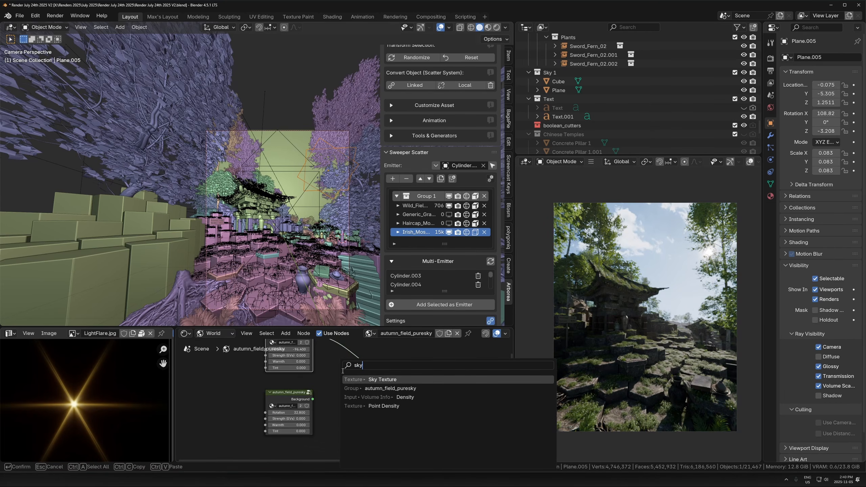
key("Return")
left_click(314, 387)
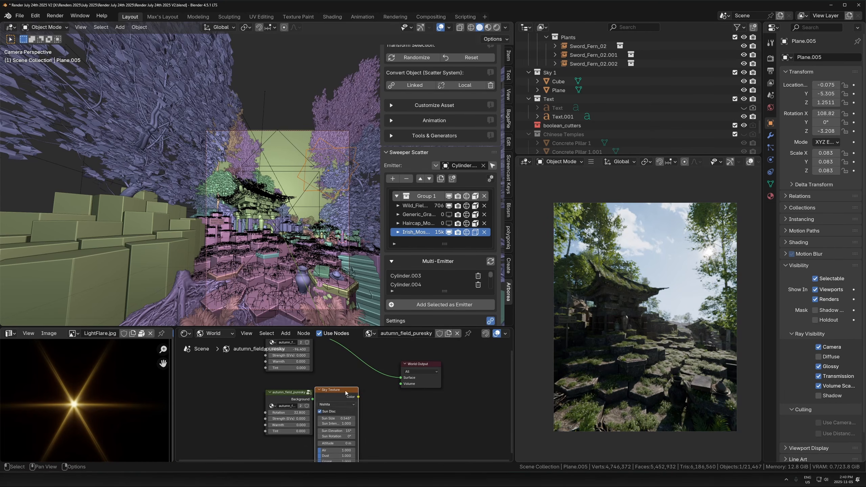
- Connect the Sky Texture's color to the World Output surface and set its sun rotation to 95.3°
scroll(379, 420, "up", 1)
left_click_drag(360, 396, 410, 374)
mouse_move(333, 442)
left_mouse_down()
mouse_move(356, 442)
mouse_move(345, 447)
left_mouse_up()
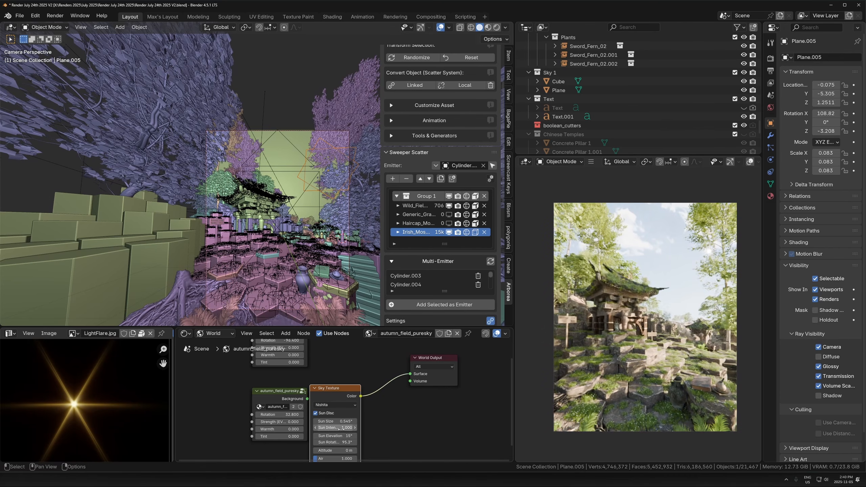
- Set the Sky Texture's sun intensity to 0.340 and altitude to about 12.2 km, and readjust its sun rotation
middle_click_drag(344, 449, 353, 396)
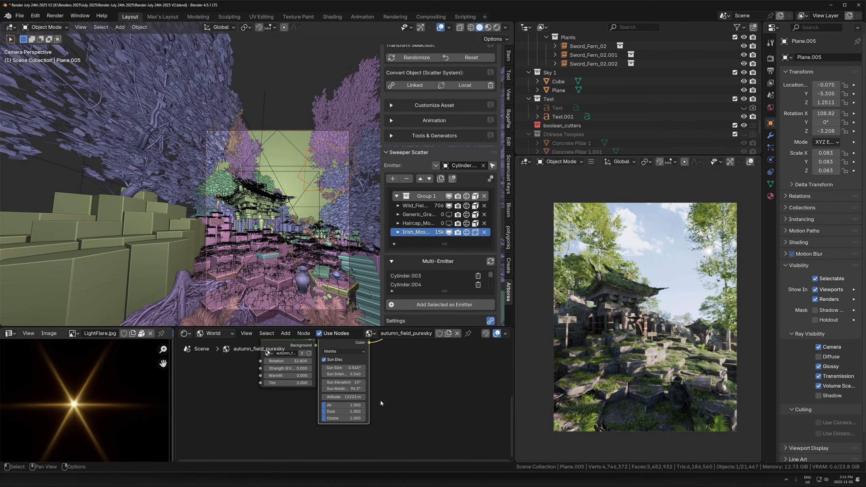
mouse_move(344, 374)
left_mouse_down()
mouse_move(327, 374)
mouse_move(356, 374)
left_mouse_up()
left_click_drag(344, 389, 341, 389)
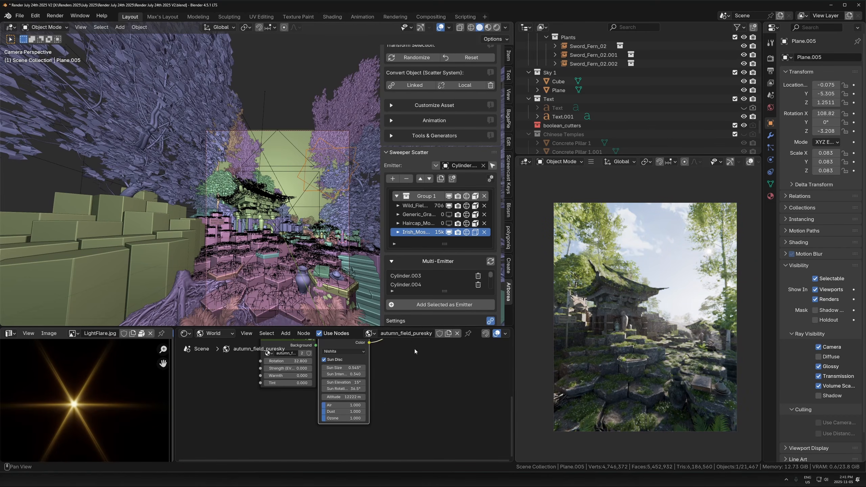
- Reconnect the upper autumn_field_puresky background to the World Output surface in place of the Sky Texture
middle_click_drag(414, 349, 343, 394)
middle_click_drag(311, 351, 299, 396)
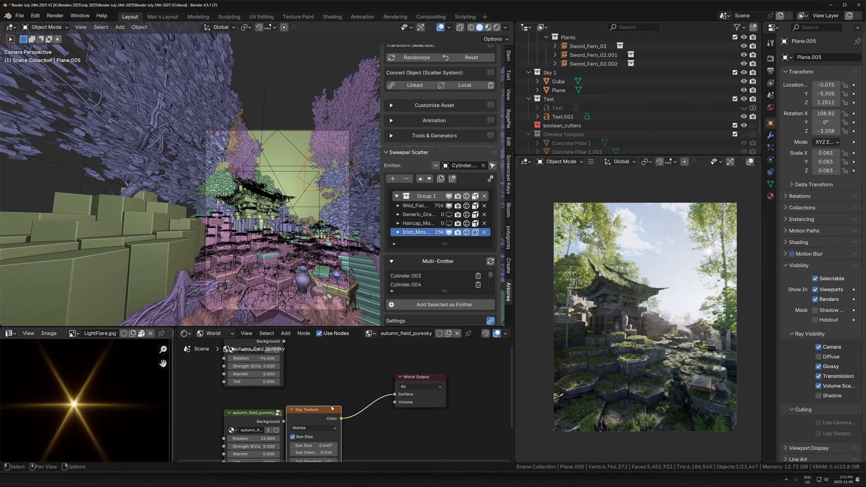
scroll(299, 396, "down", 2)
left_click_drag(292, 349, 387, 395)
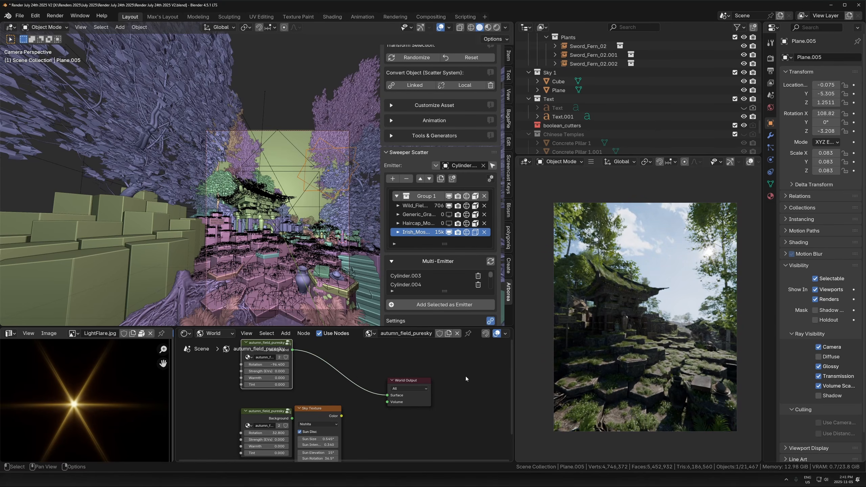
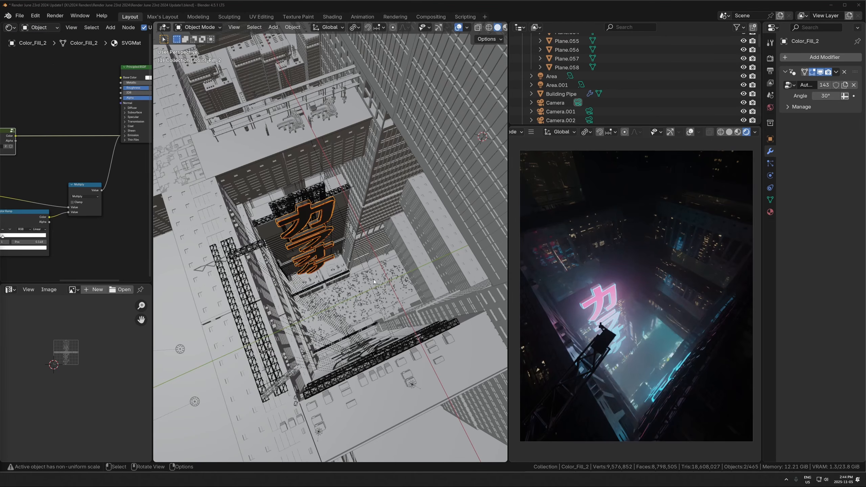
- Examine the large neon sign and the surrounding high-rise courtyard in both the solid view and the rendered camera view
scroll(347, 218, "up", 3)
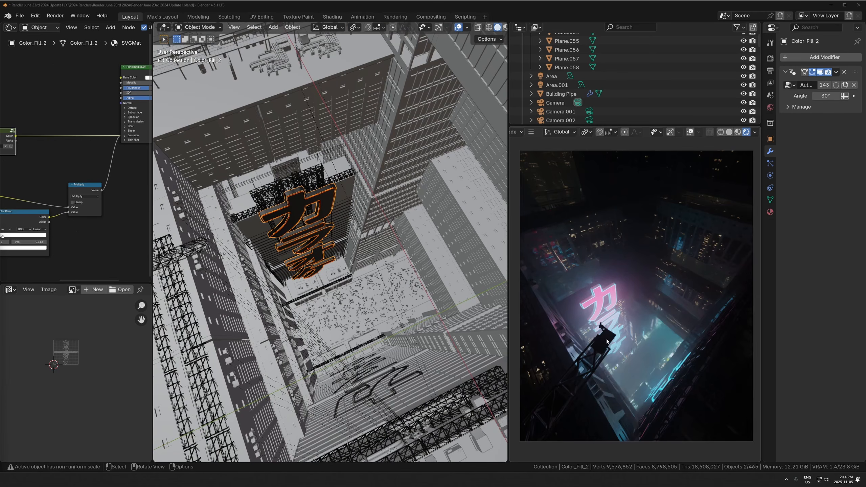
scroll(327, 239, "down", 4)
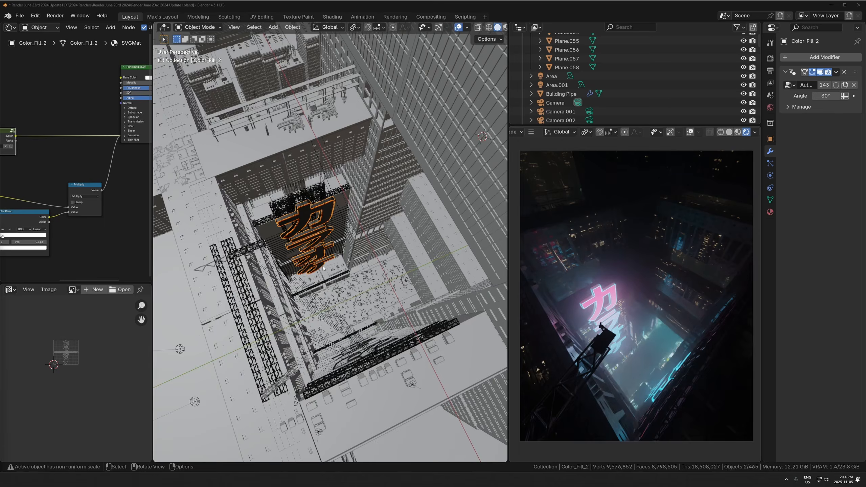
middle_click_drag(283, 239, 335, 250)
scroll(336, 235, "up", 5)
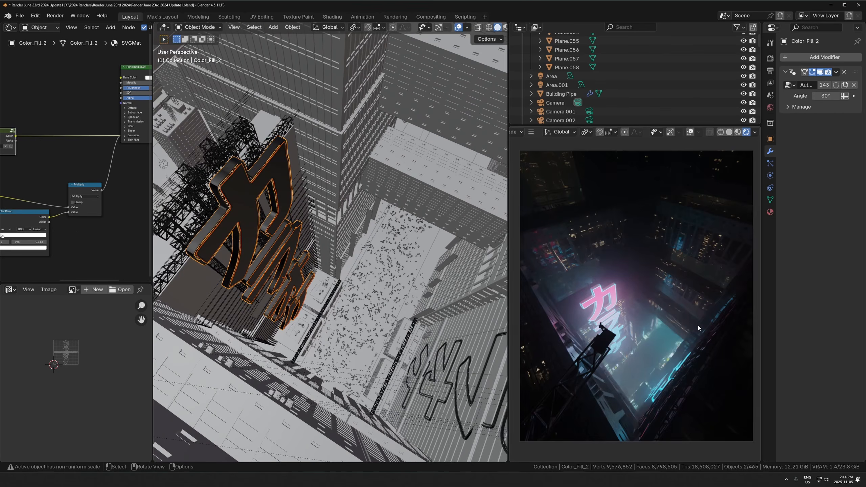
scroll(698, 328, "up", 3)
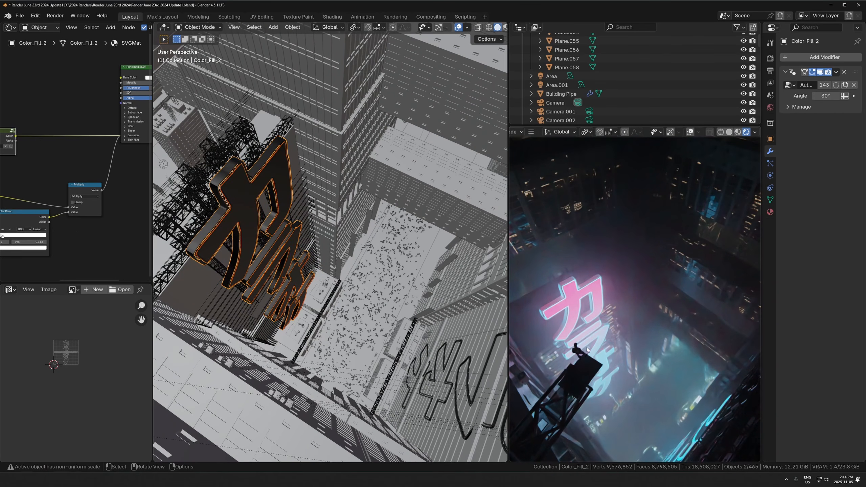
scroll(609, 349, "down", 3)
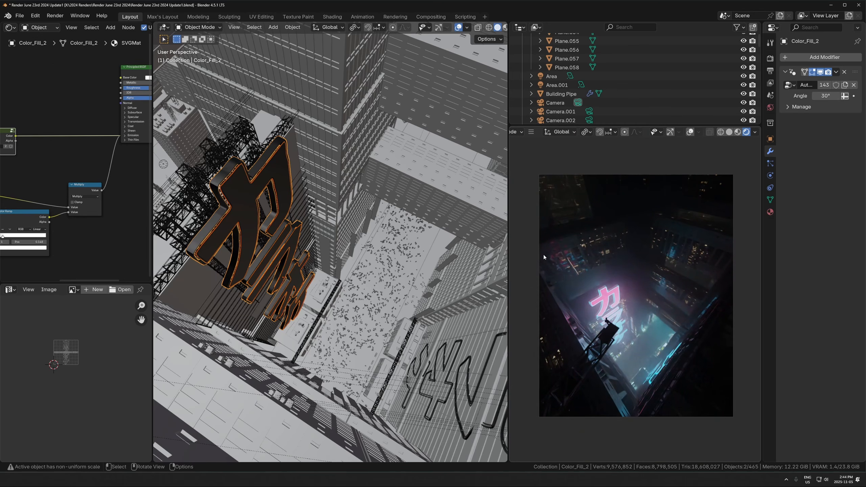
scroll(388, 302, "down", 3)
scroll(380, 299, "up", 3)
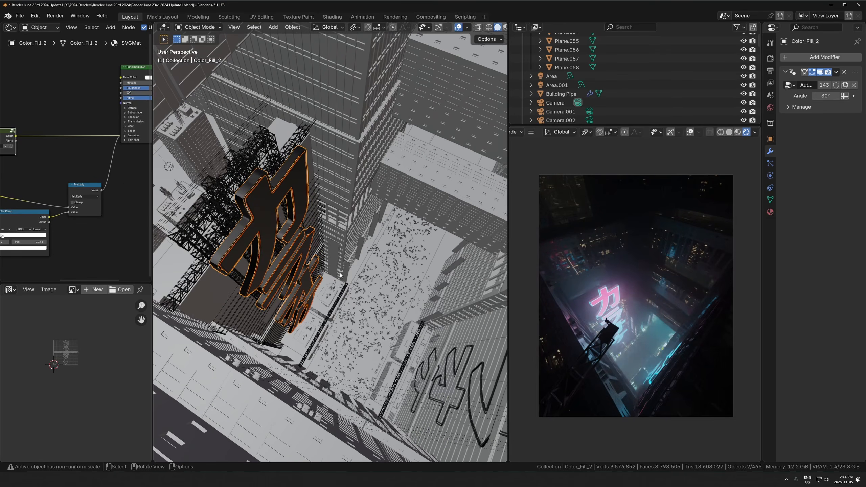
- Try to move the selected neon sign away from its building across the courtyard
key("g")
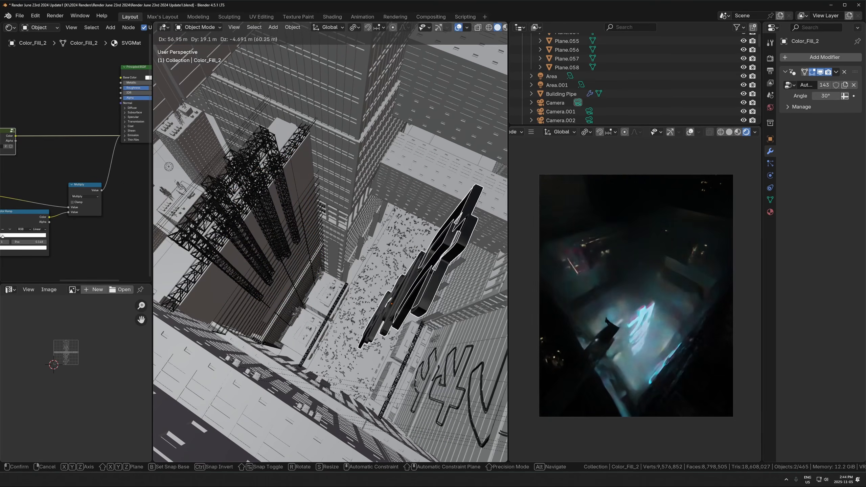
key("Escape")
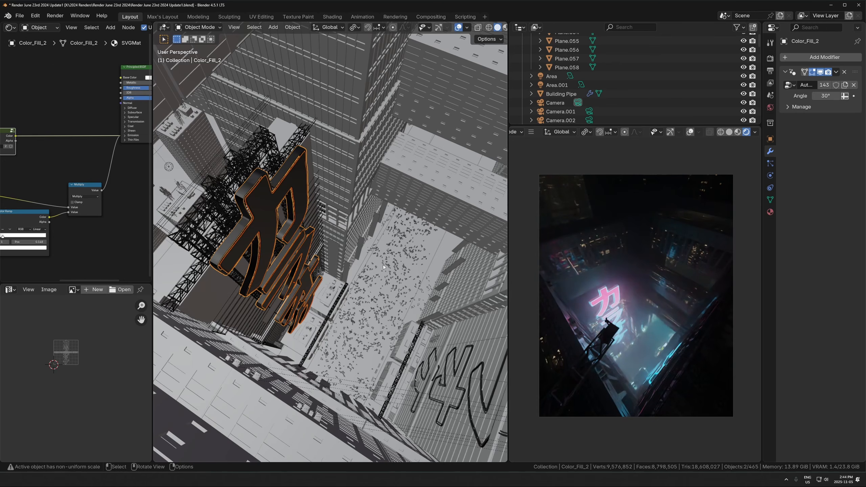
middle_click_drag(383, 265, 425, 317)
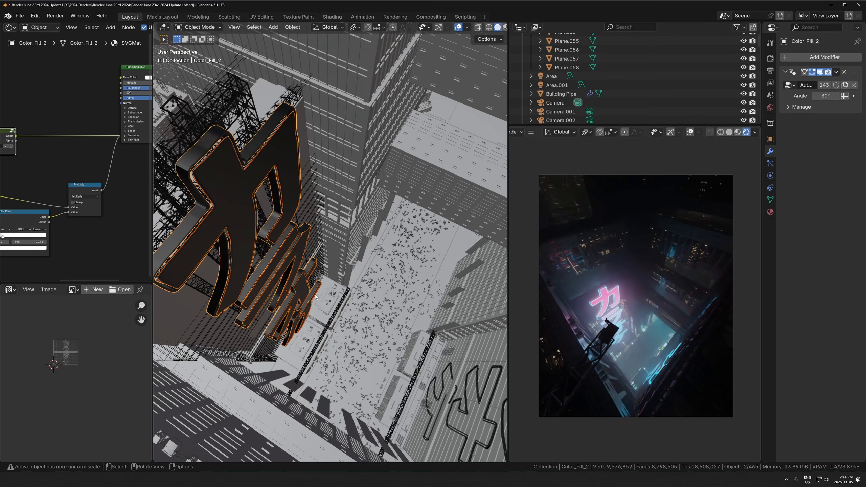
- Inspect the neon sign from other angles and its light on the surrounding buildings in the rendered view
scroll(315, 297, "down", 3)
scroll(320, 231, "up", 3)
middle_click_drag(315, 297, 335, 251)
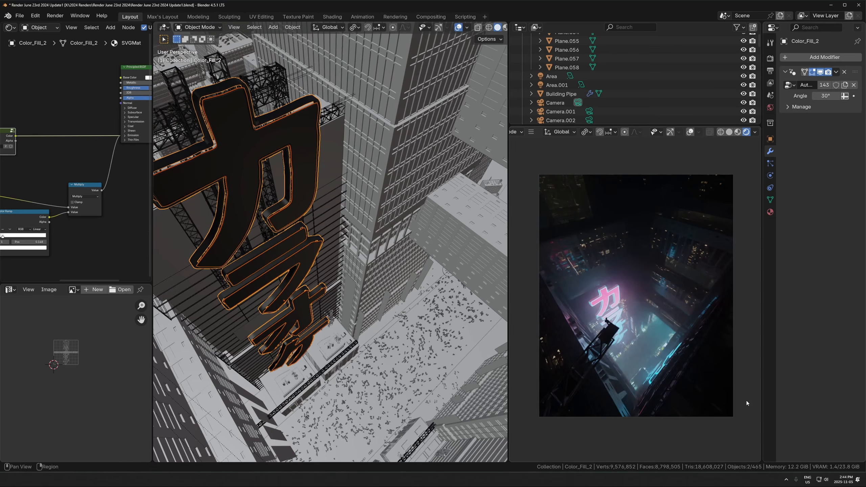
middle_click_drag(377, 281, 367, 300)
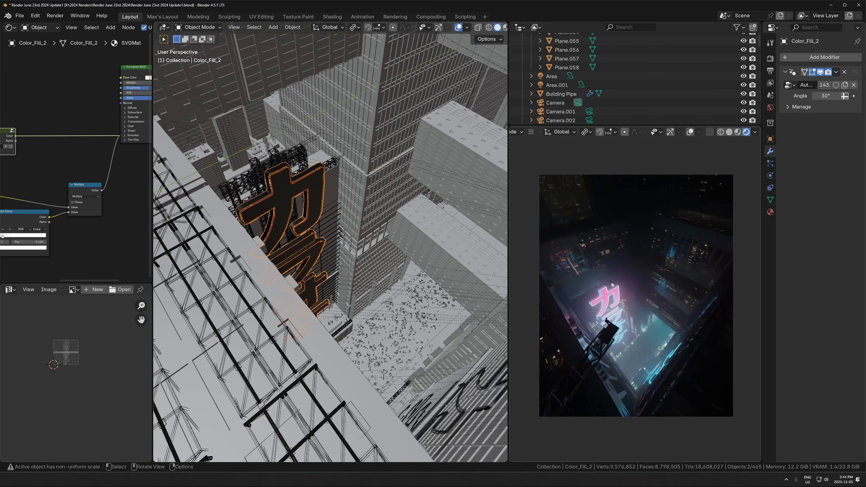
scroll(611, 285, "up", 2)
middle_click_drag(572, 429, 630, 350, "shift")
middle_click_drag(624, 305, 599, 342, "shift")
scroll(597, 332, "down", 2)
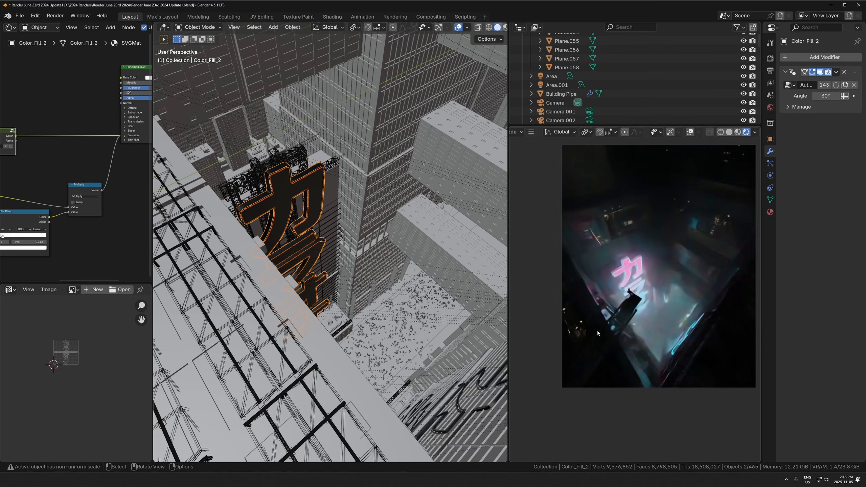
- Select the large volume cube enclosing the city, widen its node editor, and open the connected Volume Scatter node's density
key("Home")
left_click(428, 211)
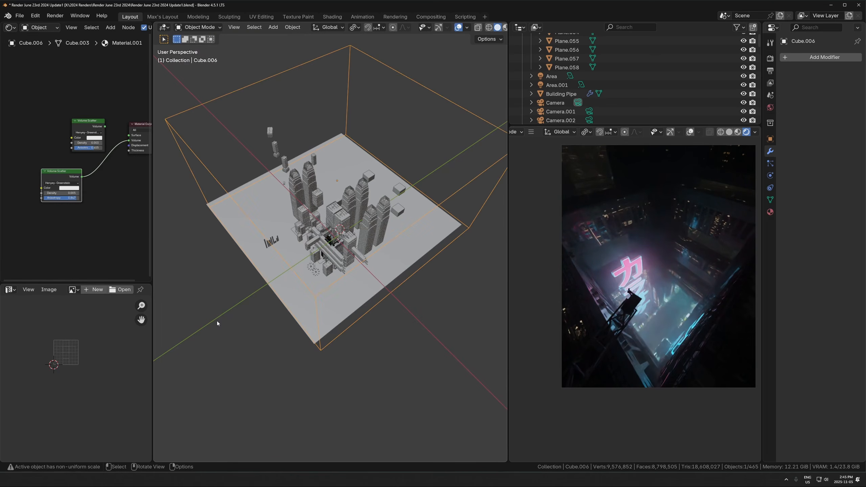
left_click_drag(153, 251, 232, 239)
scroll(153, 238, "up", 2)
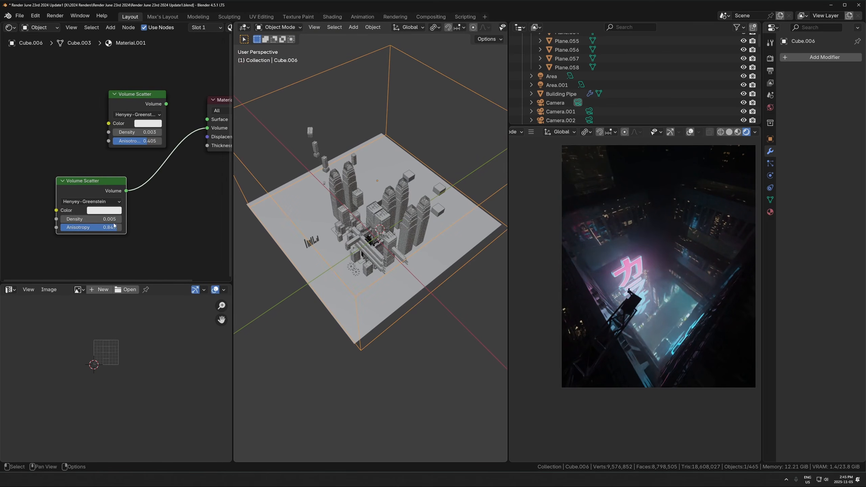
left_click(98, 219)
key("Return")
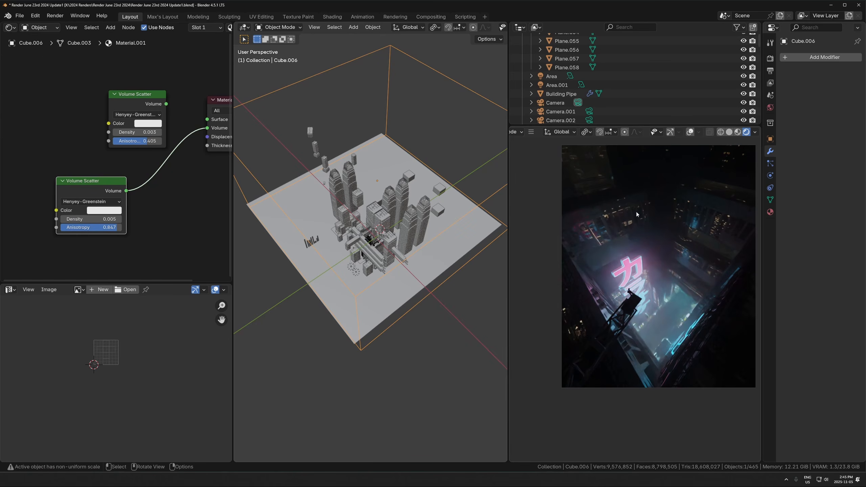
- Return to the camera view, hide the volume cube Cube.006 in the viewport, and show it again
scroll(358, 269, "up", 10)
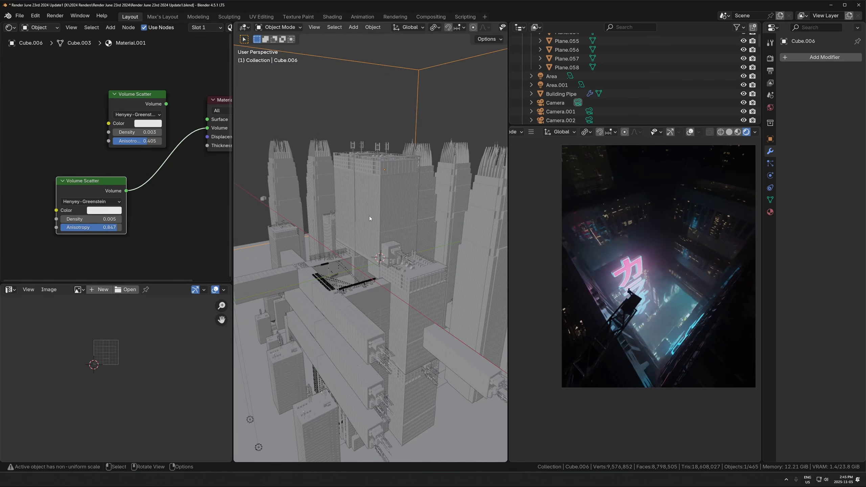
key("KP_0")
key("KP_Decimal")
left_click(744, 74)
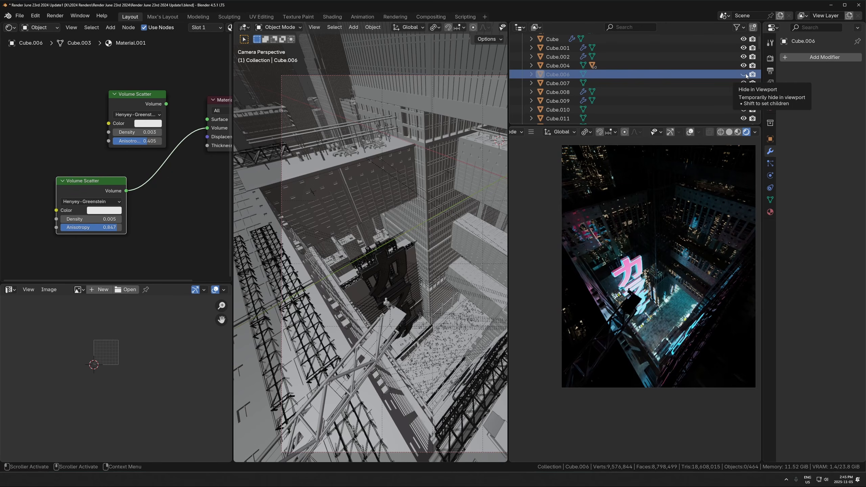
left_click(744, 74)
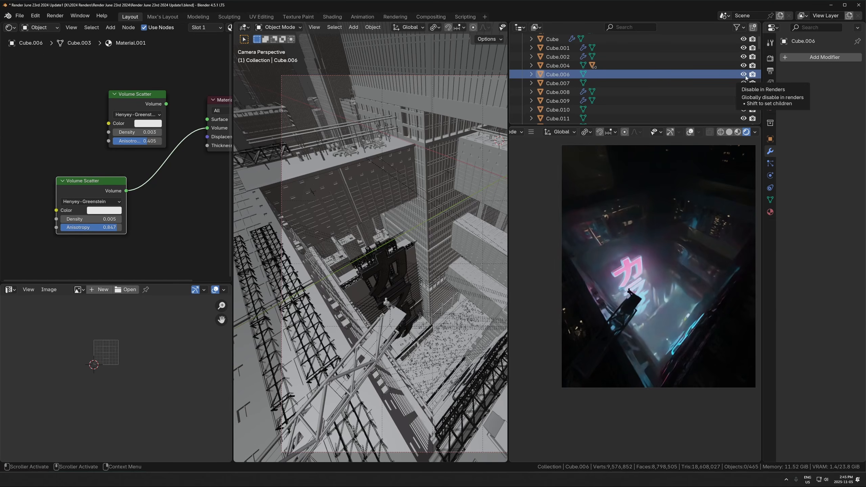
- Select the neon sign in the camera view and examine its emission material nodes and rendered glow
left_click(392, 283)
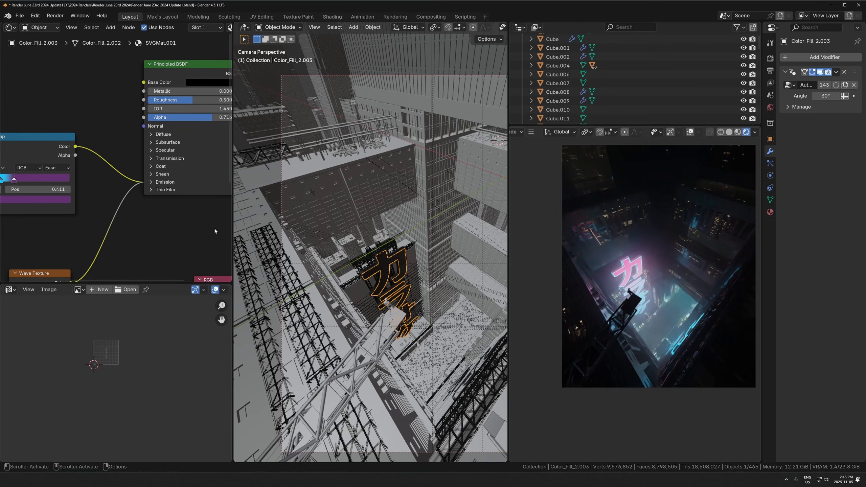
scroll(134, 211, "down", 2)
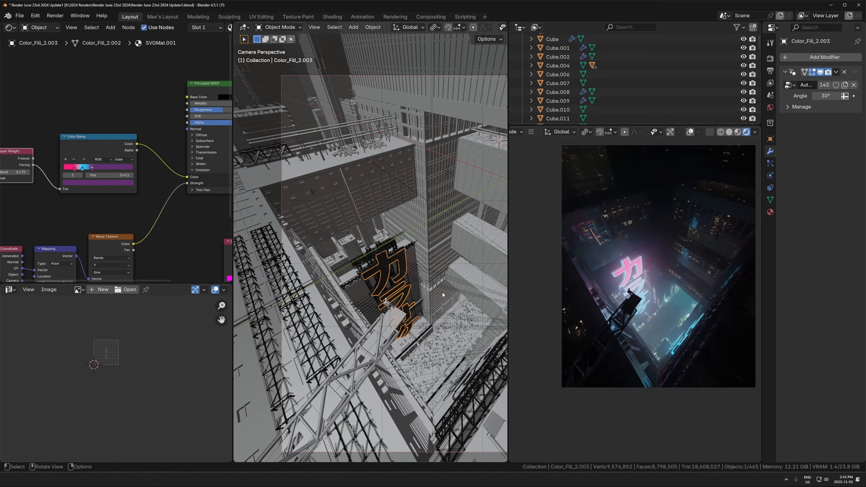
middle_click_drag(639, 280, 629, 295, "shift")
scroll(628, 295, "up", 1)
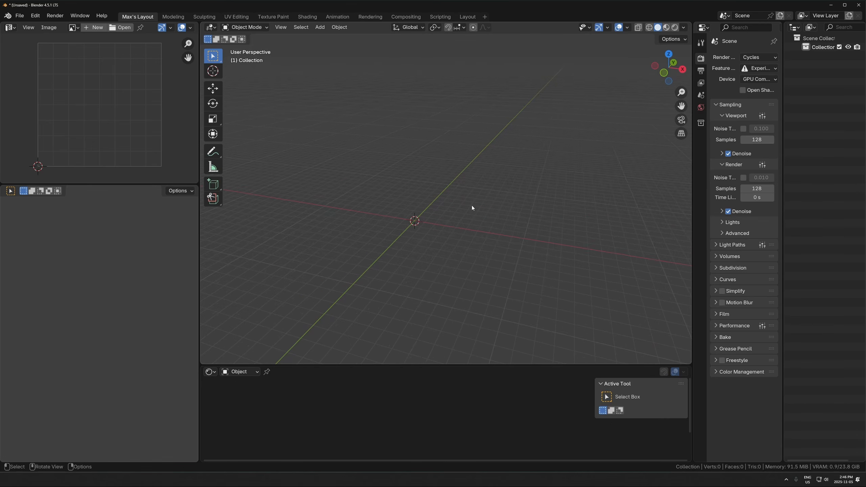
- Add a plane at the world origin and scale it up to about 8.3 times as the ground
key("shift+a")
mouse_move(387, 234)
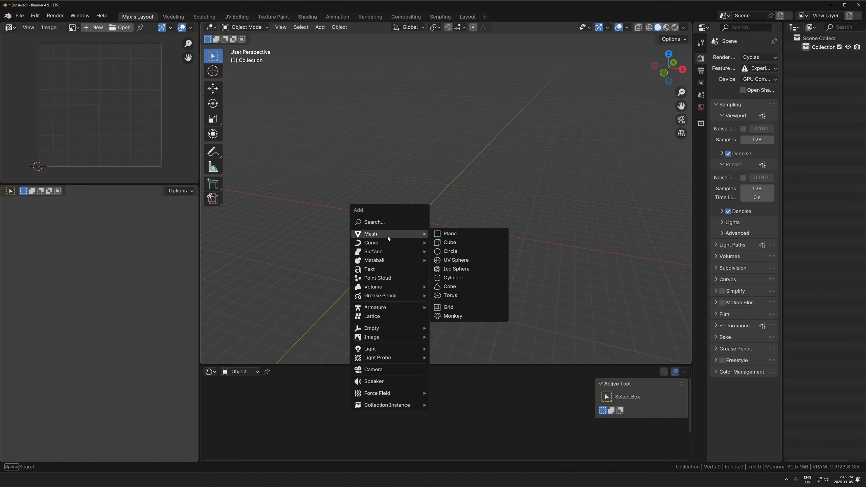
left_click(450, 233)
key("s")
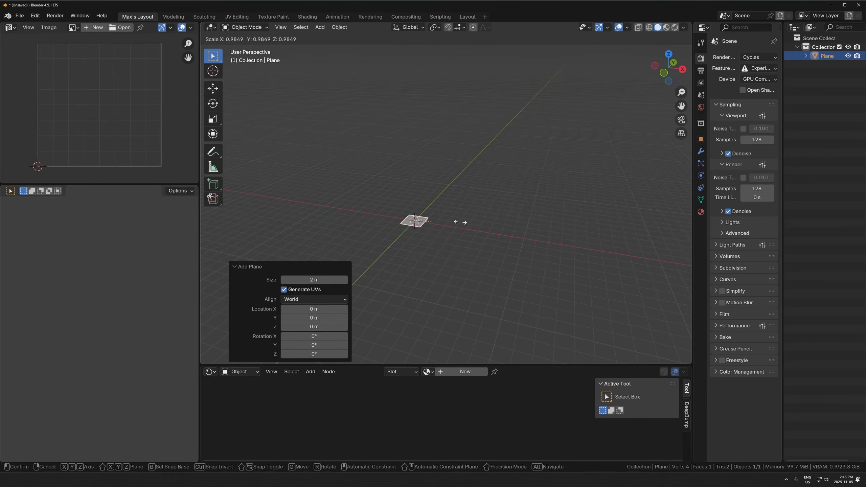
left_click(546, 262)
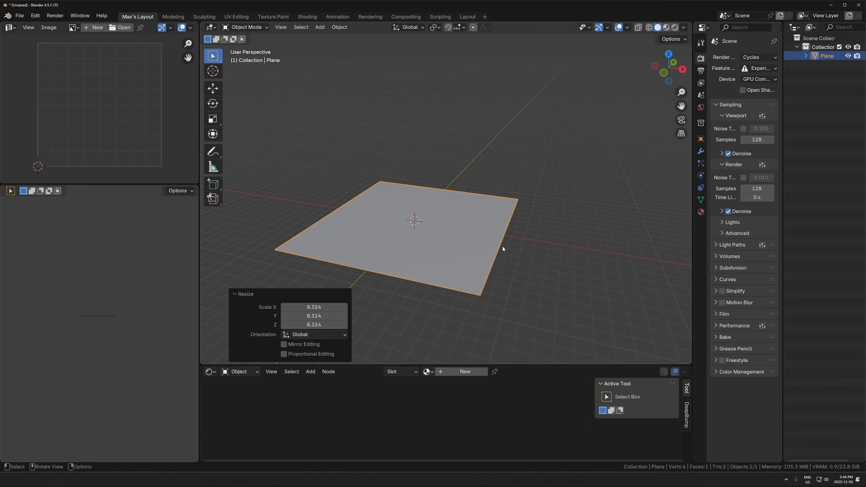
- Switch the small secondary 3D viewport to rendered shading
key("z")
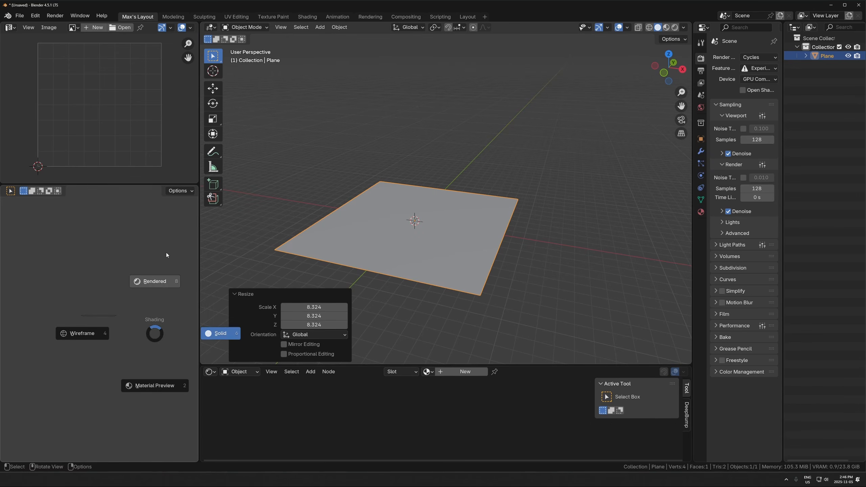
left_click(165, 252)
middle_click_drag(156, 256, 134, 279)
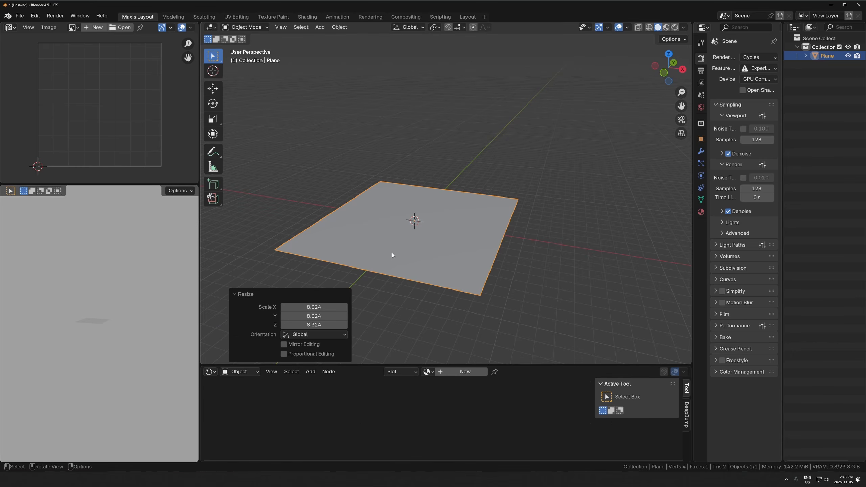
- Add a camera, clear its rotation, and rotate it 90° about the X axis
key("shift+a")
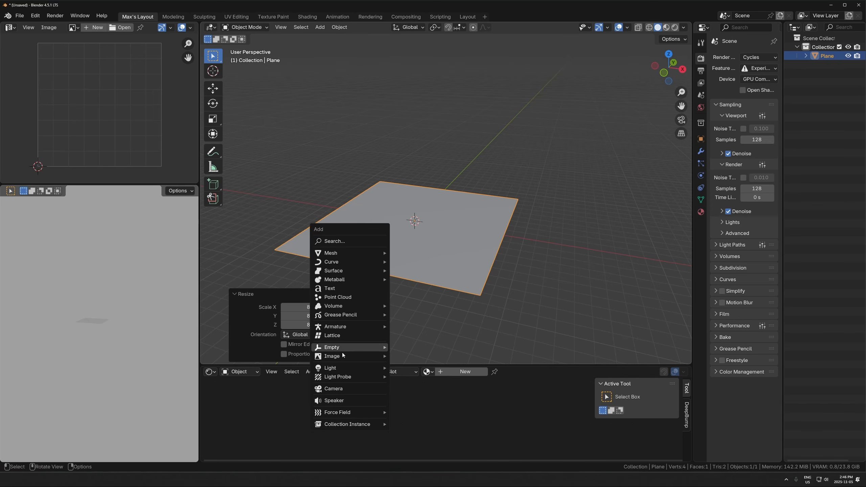
left_click(333, 388)
key("alt+r")
type("rx")
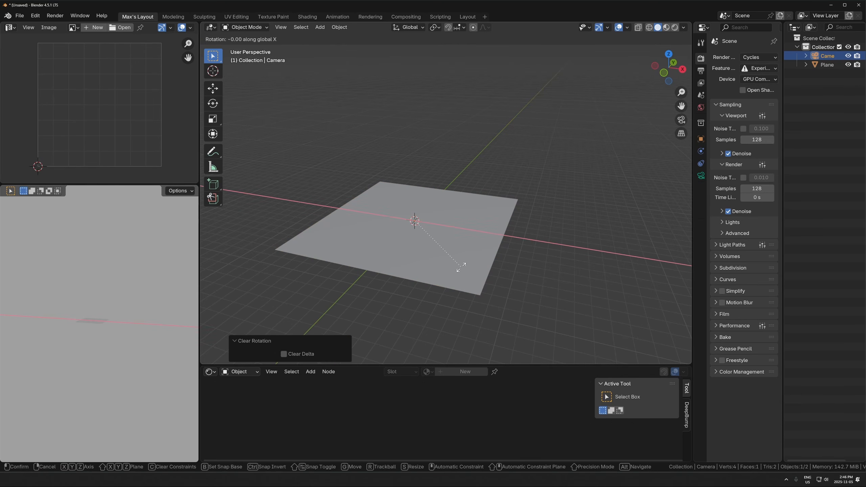
type("90")
left_click(461, 268)
middle_click_drag(460, 267, 434, 252)
- Raise the camera about 1.08 m and move it about 7.35 m in the negative Y direction
key("g")
key("z")
left_click(433, 240)
key("g")
key("y")
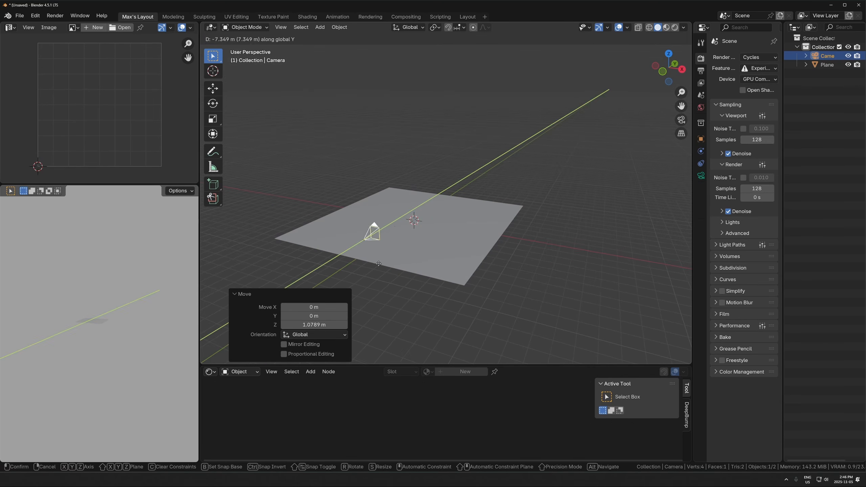
left_click(378, 264)
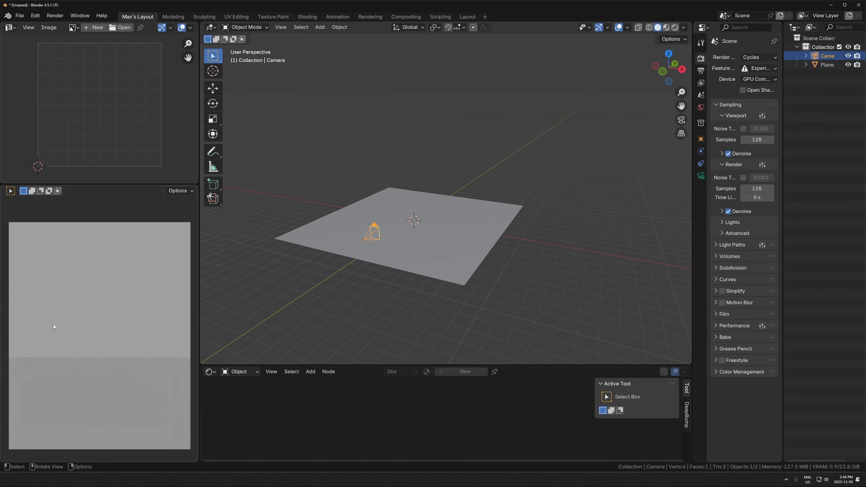
- Show the world shader nodes and lower the Background strength to about 0.04
left_click(243, 372)
left_click(243, 402)
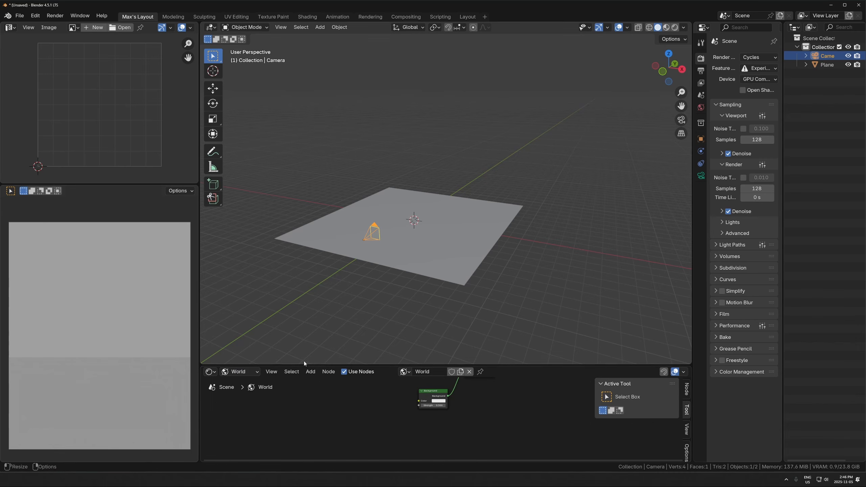
scroll(340, 432, "up", 8)
middle_click_drag(355, 416, 408, 415)
left_click_drag(377, 425, 354, 425)
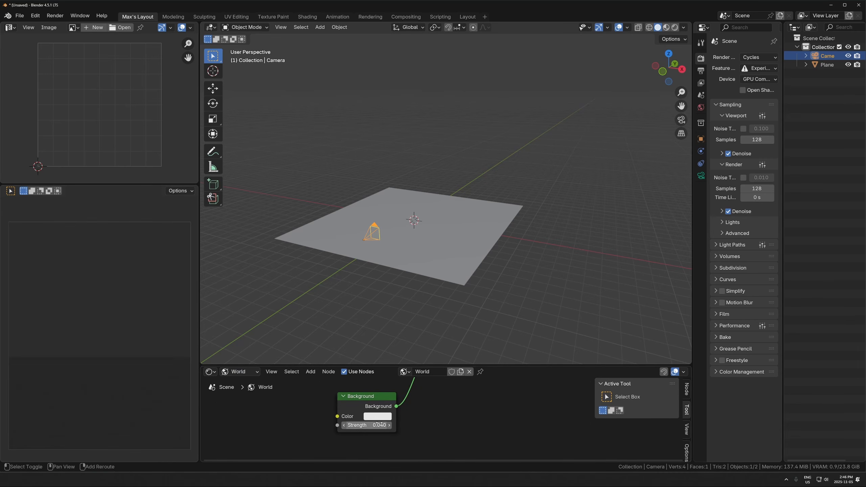
middle_click_drag(371, 408, 347, 446)
- Return the node editor to object shaders and set the camera's focal length to 24 mm
left_click(245, 373)
left_click(245, 393)
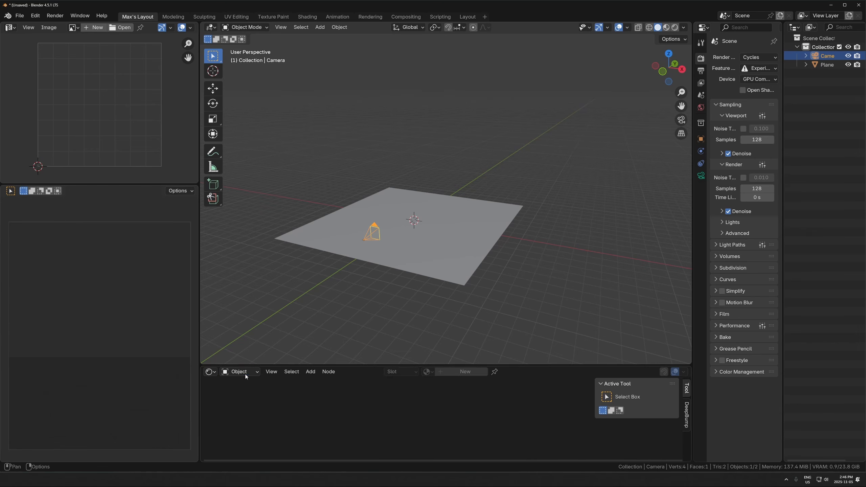
left_click(700, 175)
left_click(751, 100)
type("24")
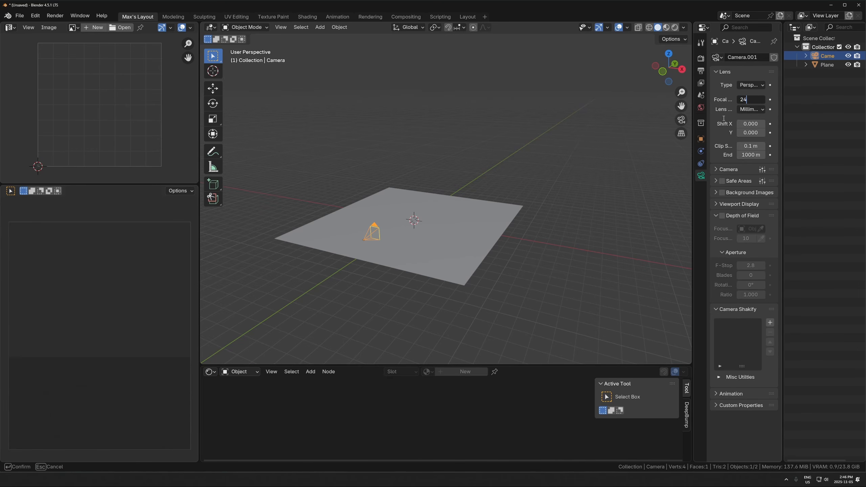
key("Return")
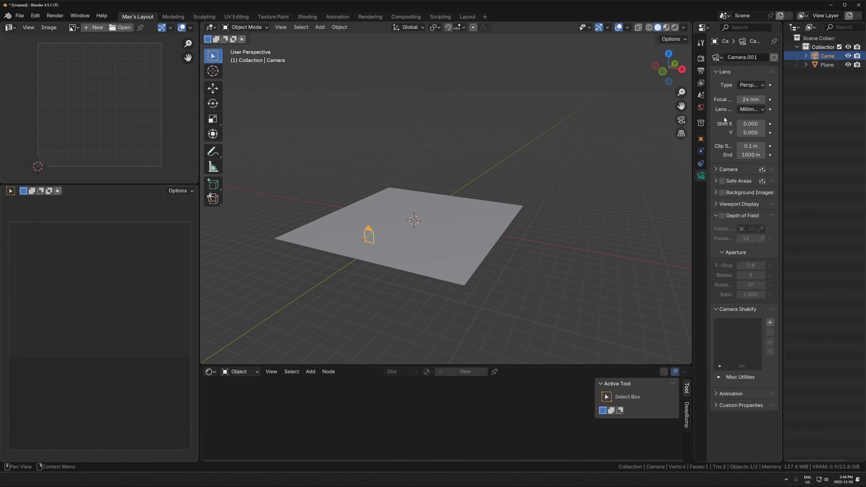
- Select the ground plane, give it a new material, and enlarge the shader node area
left_click(457, 230)
scroll(457, 230, "up", 3)
scroll(405, 167, "down", 1)
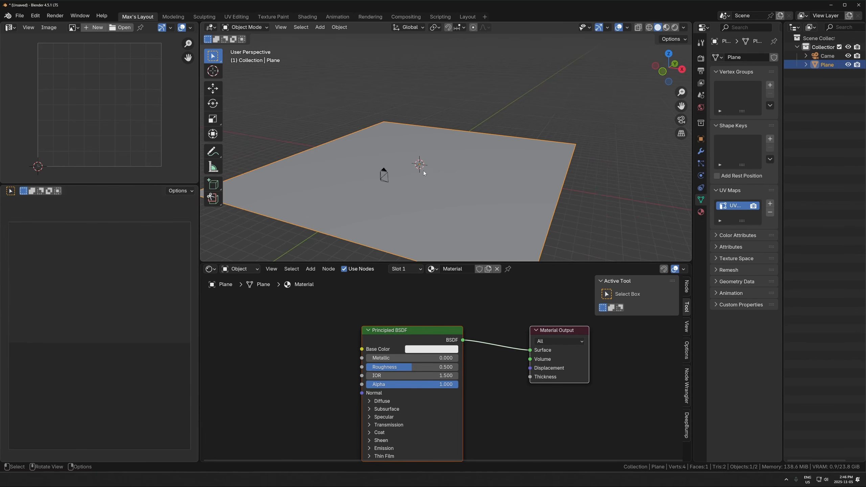
- Add a second plane at the origin, rotate it 90° about X, and raise it above the ground
middle_click_drag(410, 160, 414, 179, "shift")
key("shift+a")
left_click(449, 44)
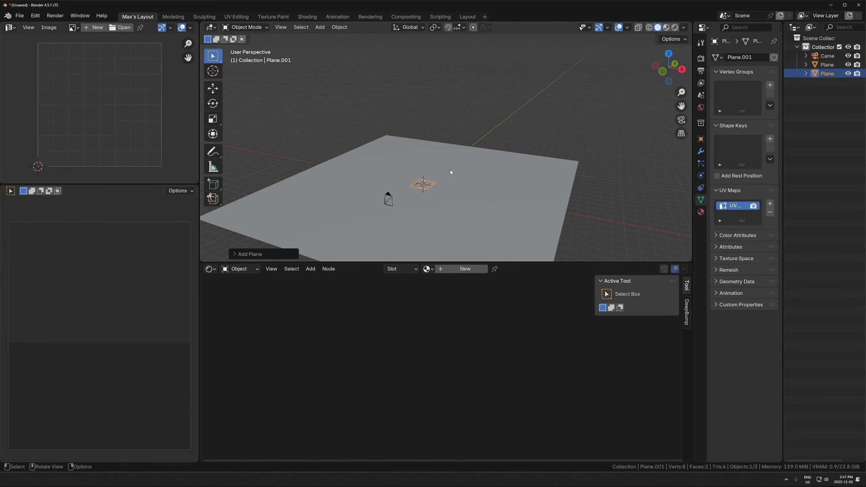
type("rx90")
left_click(450, 169)
key("g")
key("z")
left_click(433, 163)
- Stretch the upright plane along Z into a tall rectangle and apply its scale
scroll(433, 171, "up", 2)
middle_click_drag(434, 194, 433, 180)
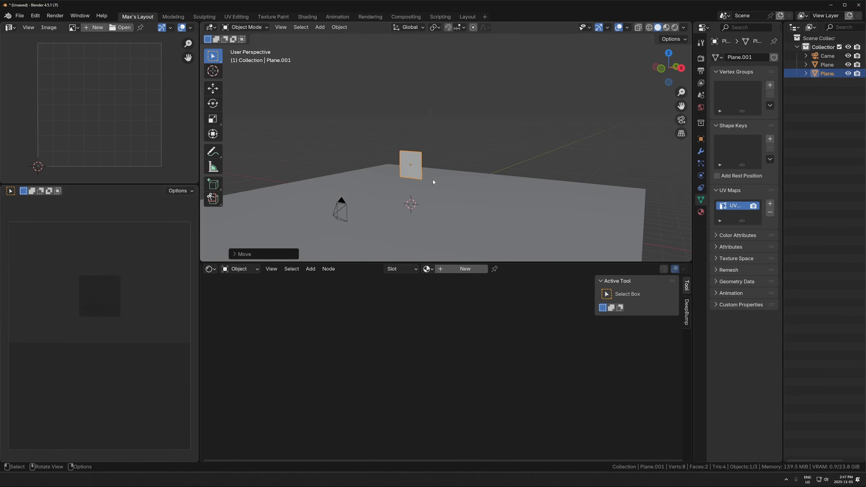
scroll(421, 170, "up", 3)
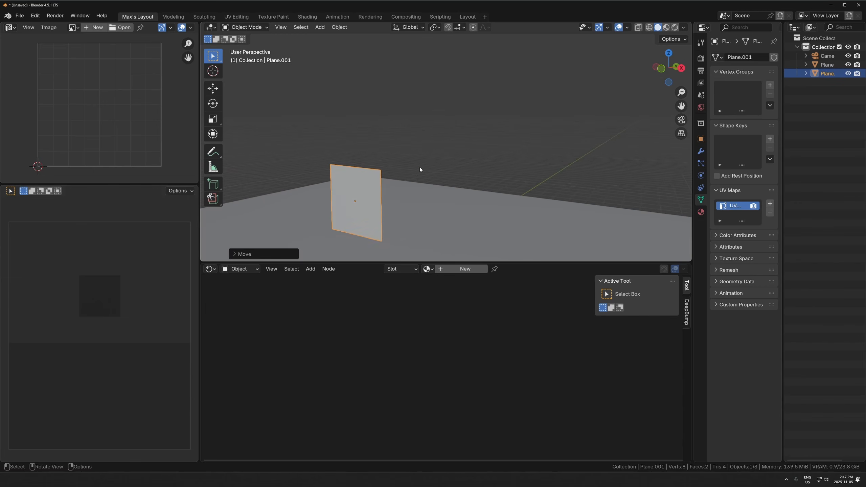
key("Tab")
key("KP_Decimal")
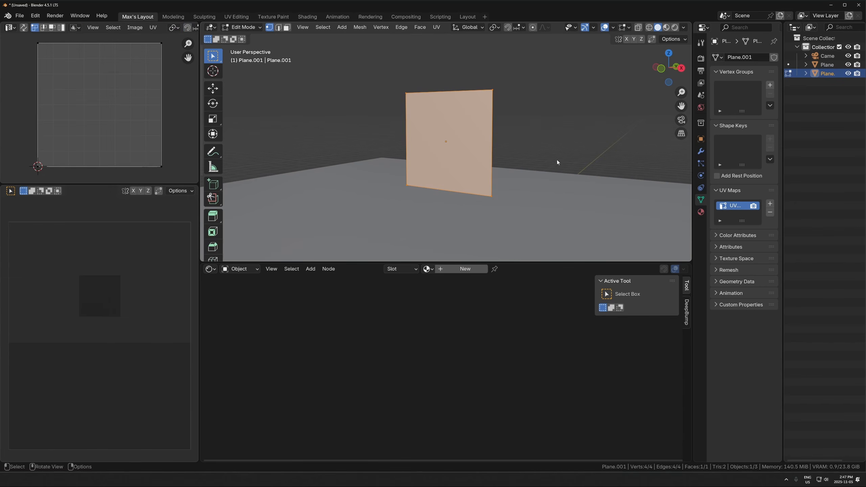
key("Tab")
scroll(539, 160, "down", 2)
key("s")
key("z")
left_click(575, 162)
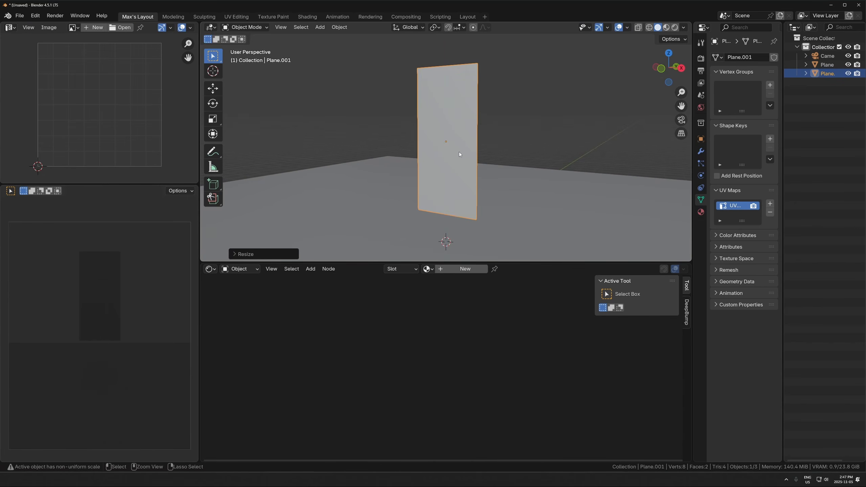
key("ctrl+a")
left_click(426, 170)
- Inset the upright plane's face by about 0.056 m and delete the inner face to leave a thin frame
key("Tab")
scroll(508, 159, "up", 2)
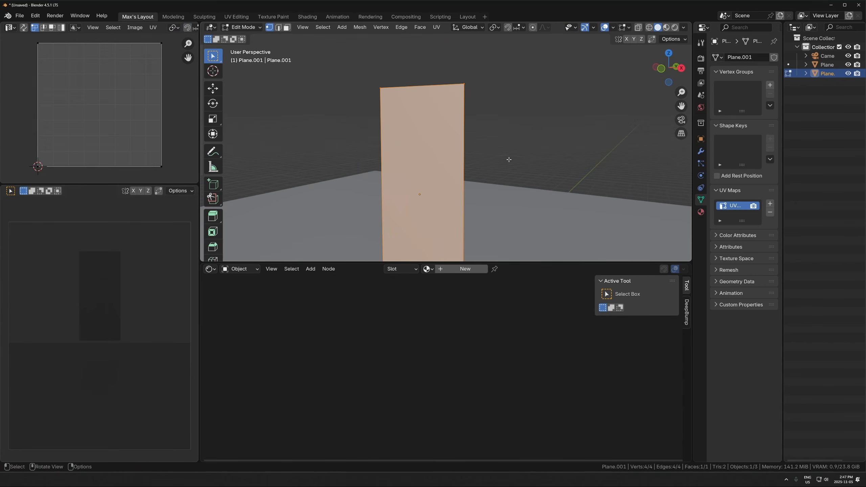
middle_click_drag(509, 159, 590, 134)
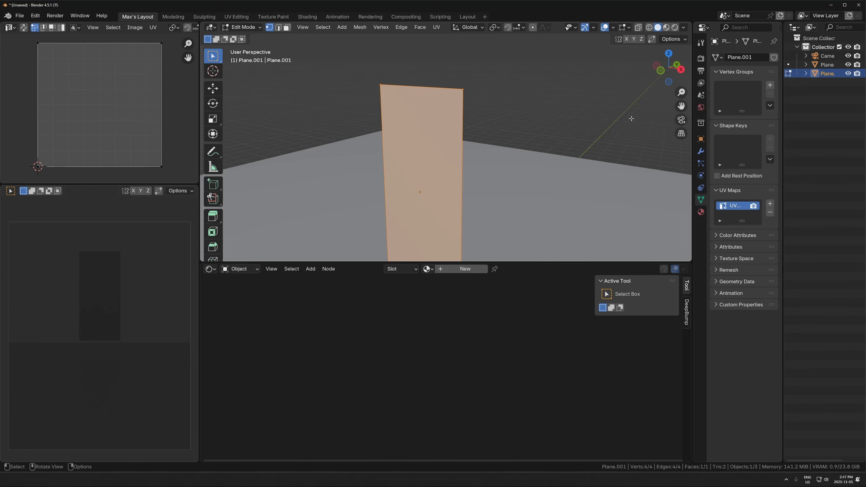
key("i")
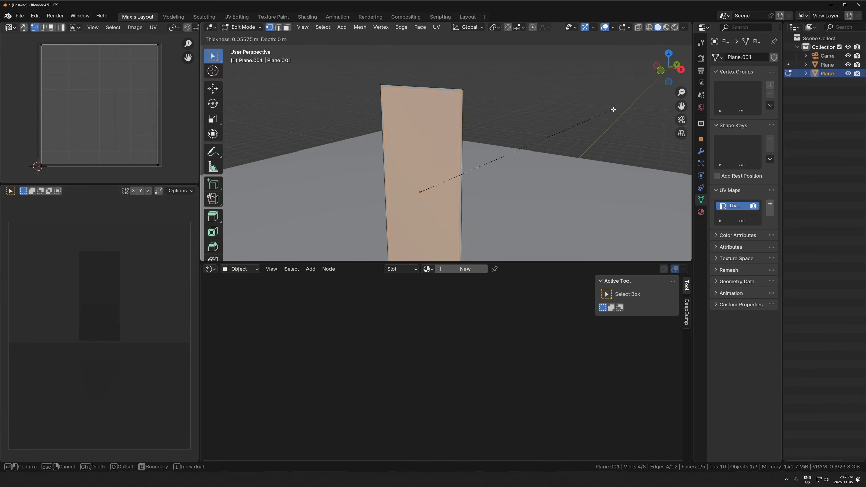
left_click(613, 109)
key("x")
left_click(471, 166)
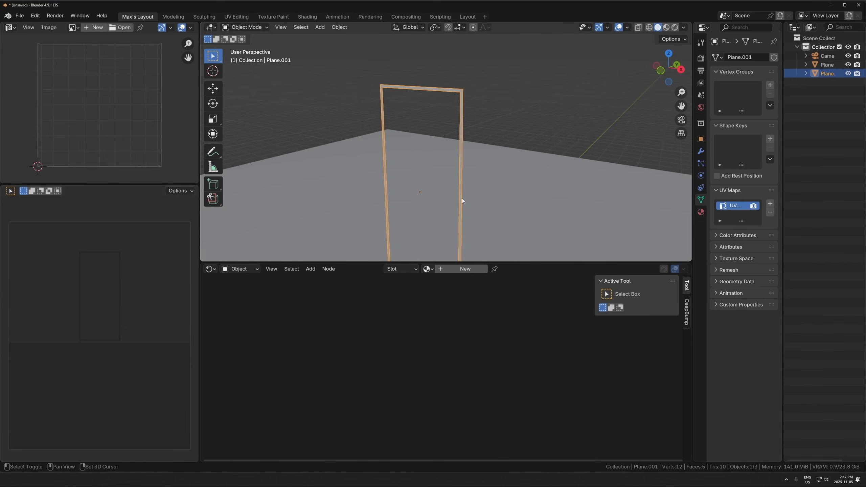
key("Tab")
- Give the frame a new material with an emission strength of 19.4
left_click(451, 269)
left_click(381, 448)
scroll(417, 401, "up", 1)
middle_click_drag(417, 400, 420, 344)
left_click_drag(386, 415, 451, 415)
- Extrude all of the frame's faces slightly along their normal to give it depth
scroll(439, 177, "down", 5)
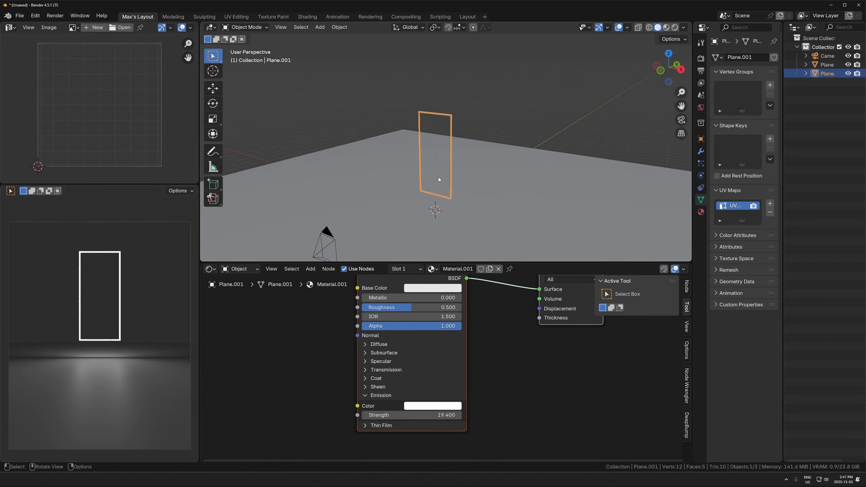
middle_click_drag(438, 178, 423, 185)
scroll(422, 185, "up", 2)
scroll(86, 349, "up", 4)
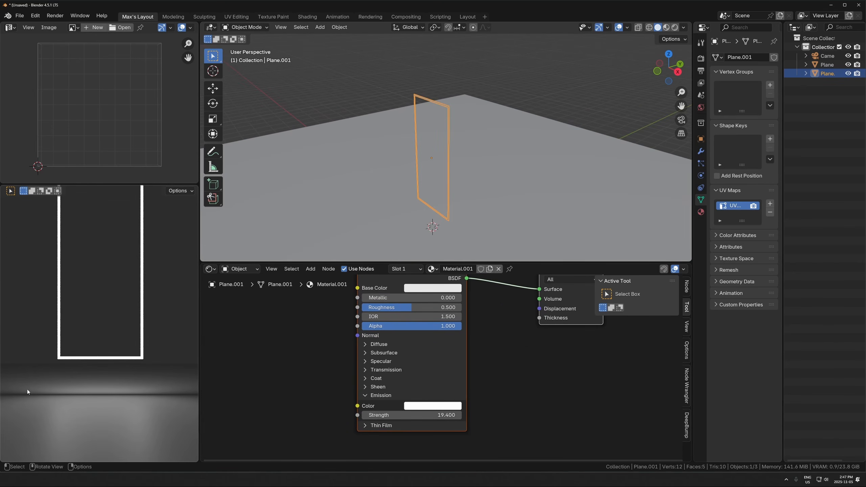
key("Tab")
key("a")
key("KP_Decimal")
middle_click_drag(518, 173, 475, 139)
key("e")
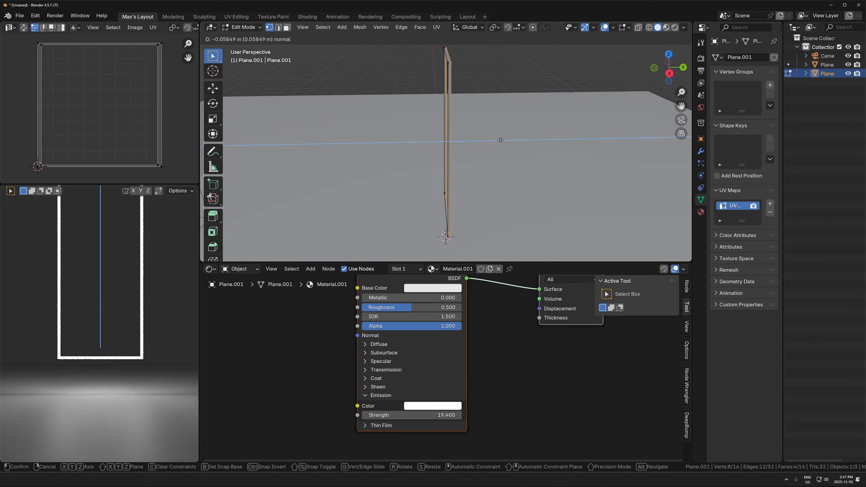
left_click(513, 140)
key("Tab")
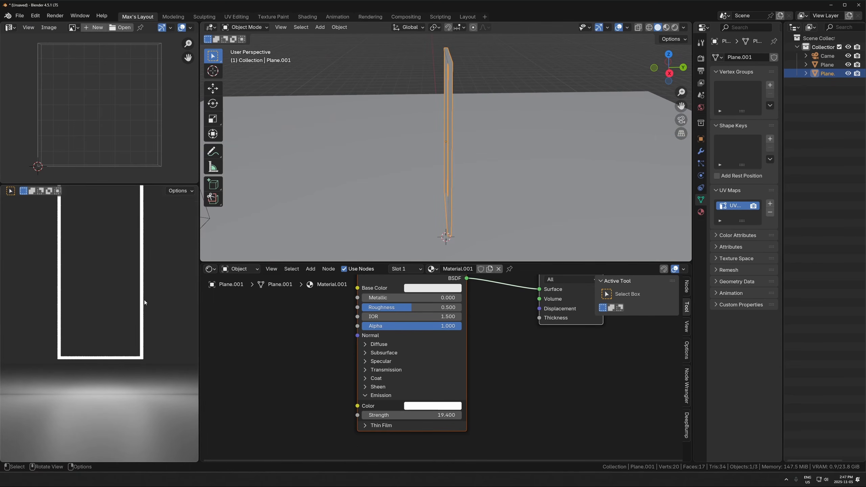
- Move the glowing frame farther back from the camera and scale it up slightly
middle_click_drag(463, 164, 477, 170)
key("g")
left_click(527, 180)
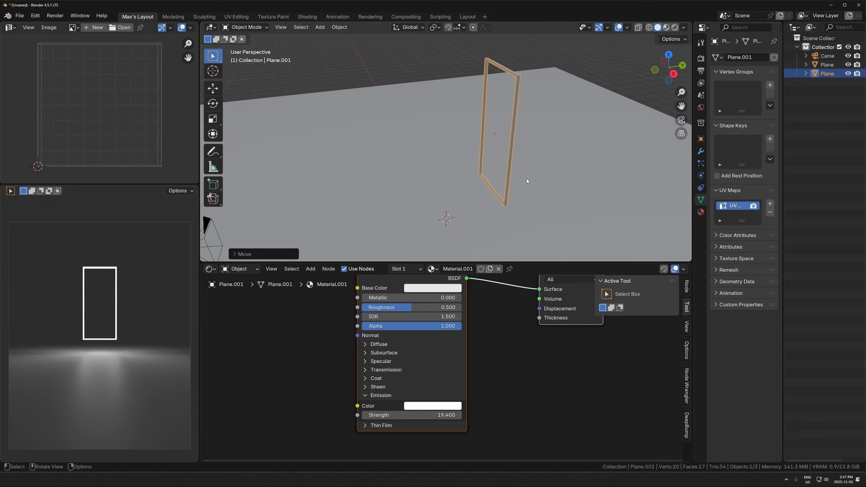
key("s")
left_click(561, 190)
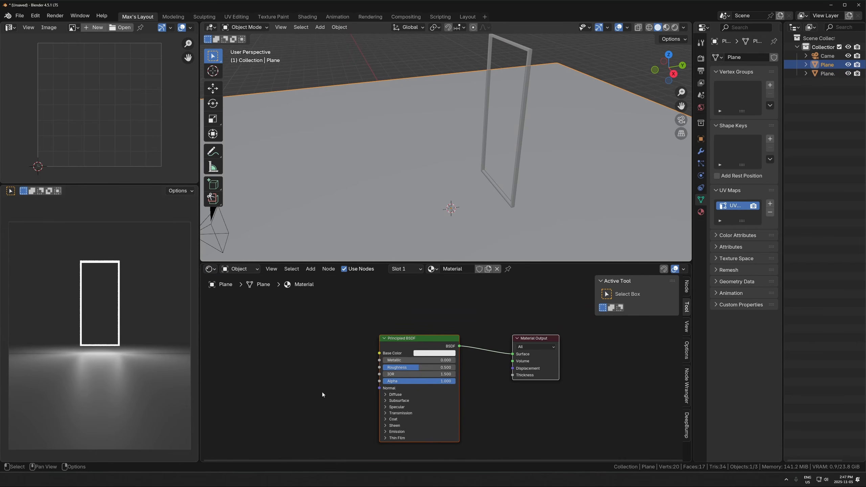
- Add a Noise Texture to the ground plane's material and connect its Fac output to the Principled BSDF Roughness
middle_click_drag(322, 395, 351, 361)
key("shift+a")
mouse_move(356, 361)
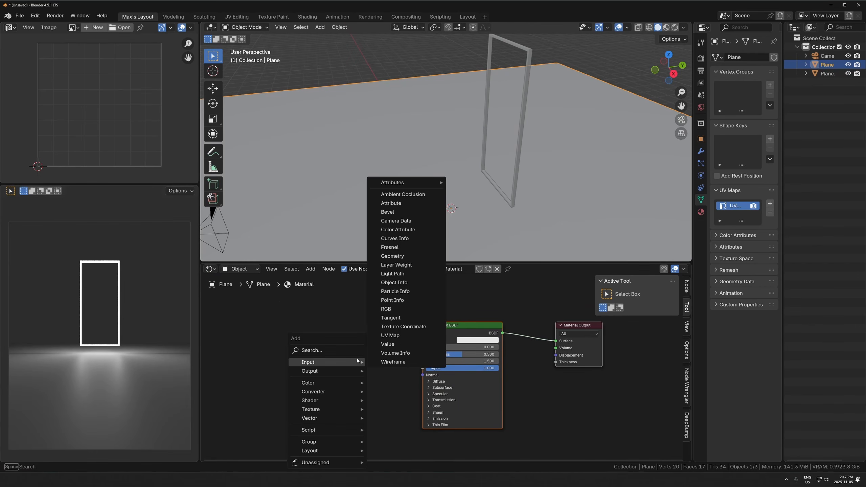
type("noise")
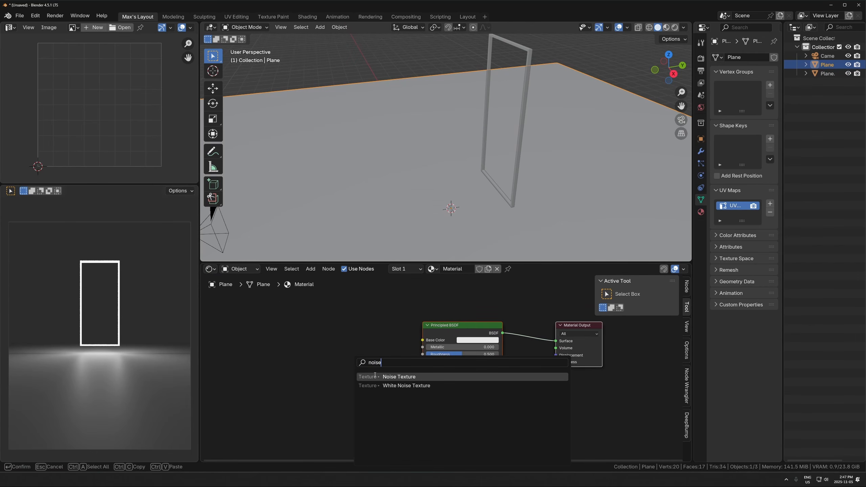
key("Return")
left_click(261, 347)
left_click_drag(297, 356, 344, 366)
- Set the Noise Texture's scale to 16.6, detail to 7.2, and roughness to 0.826
left_click_drag(333, 408, 372, 409)
left_click_drag(332, 415, 350, 415)
left_click_drag(332, 422, 347, 424)
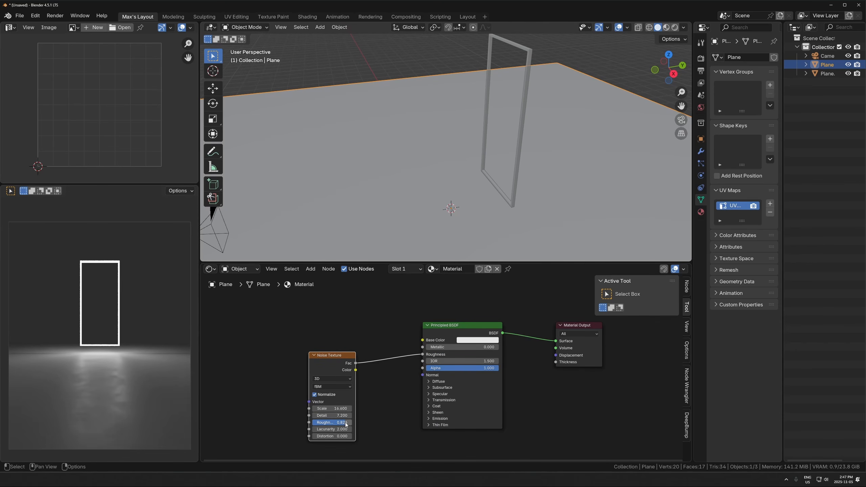
- Set the ground material's base color to black
scroll(400, 376, "up", 2)
left_click(489, 329)
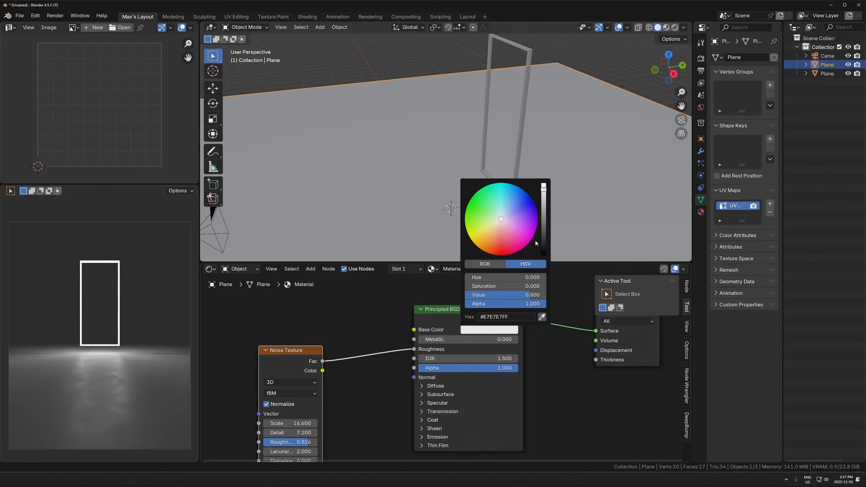
left_click_drag(543, 185, 543, 253)
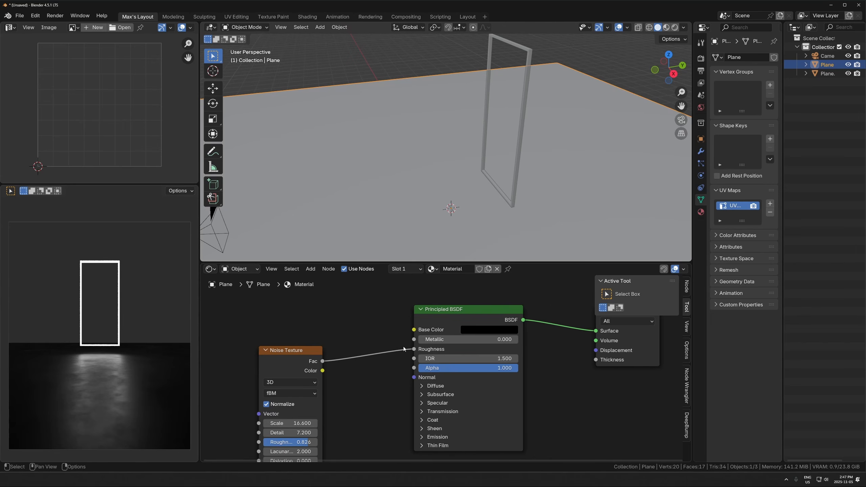
- Insert a Color Ramp between the Noise Texture and the ground material's Roughness, with its black stop at 0.302
key("shift+a")
type("col")
left_click(396, 414)
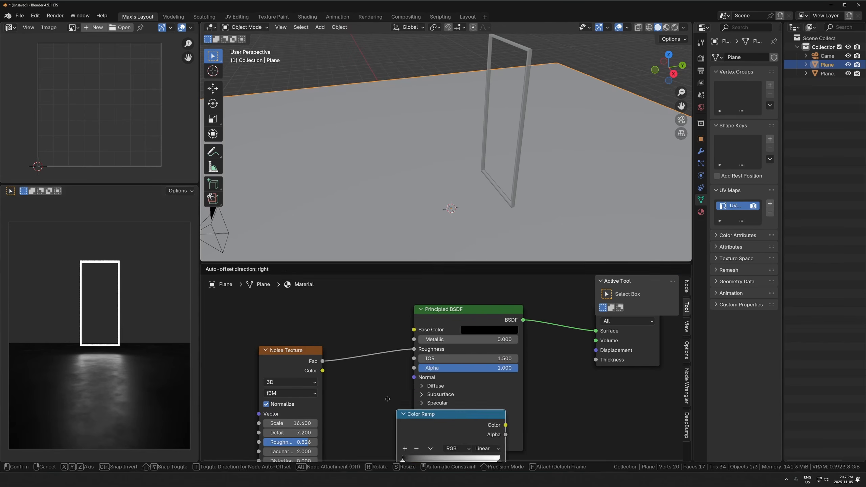
left_click(340, 326)
left_click_drag(350, 377, 380, 377)
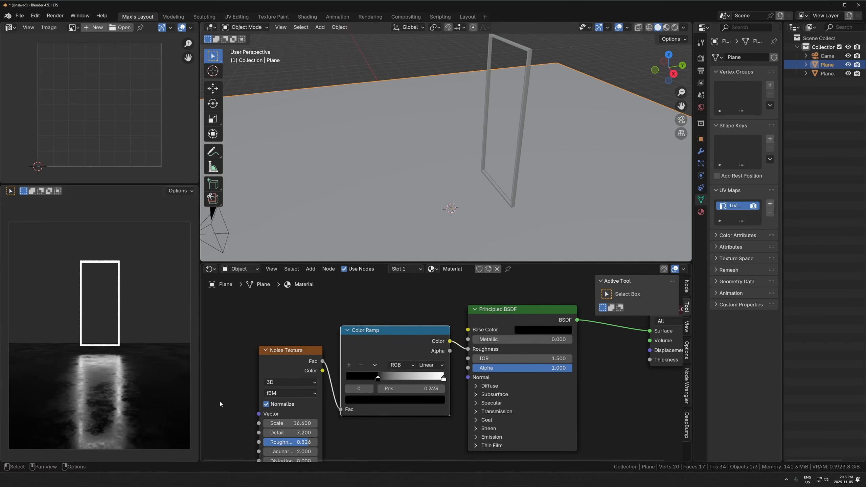
middle_click_drag(427, 331, 399, 356)
scroll(399, 356, "down", 1)
left_click_drag(355, 402, 352, 400)
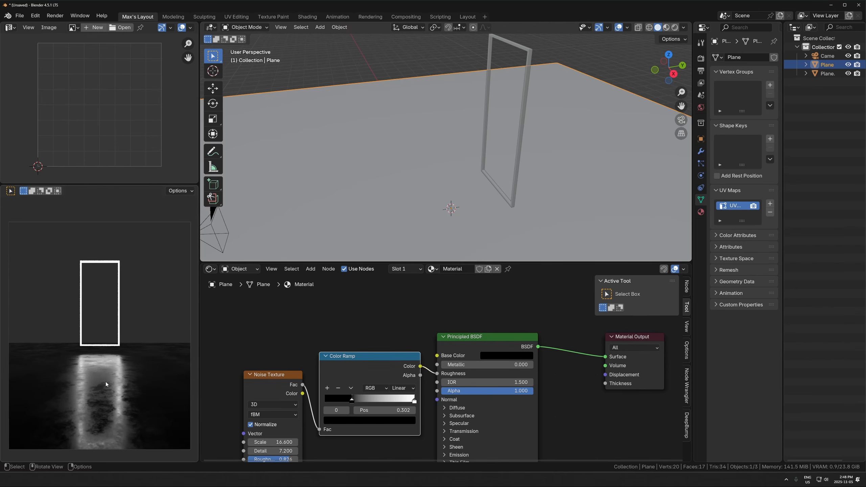
- Add a cube and scale it up to about 10 so it surrounds the frame and camera
key("shift+a")
mouse_move(423, 163)
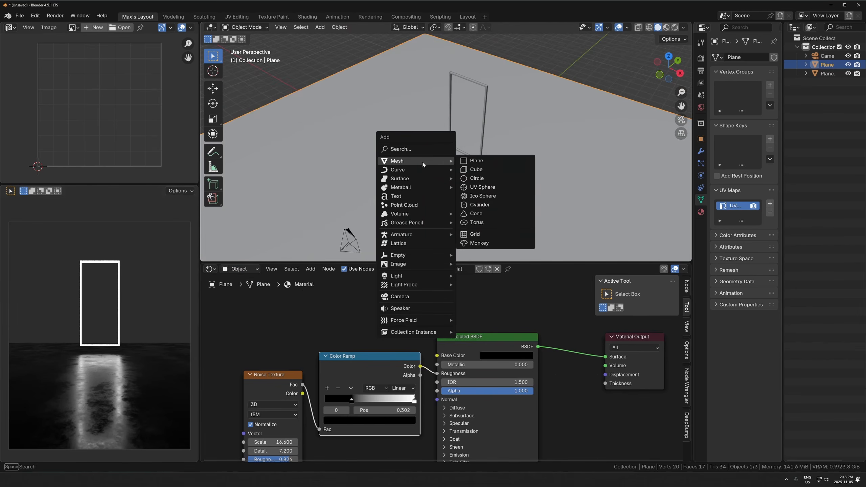
left_click(475, 168)
scroll(426, 195, "down", 3)
middle_click_drag(483, 180, 511, 152)
key("s")
left_click(624, 150)
- Raise the cube to about 3.2 m on Z and widen it horizontally to an X and Y scale of about 14
key("g")
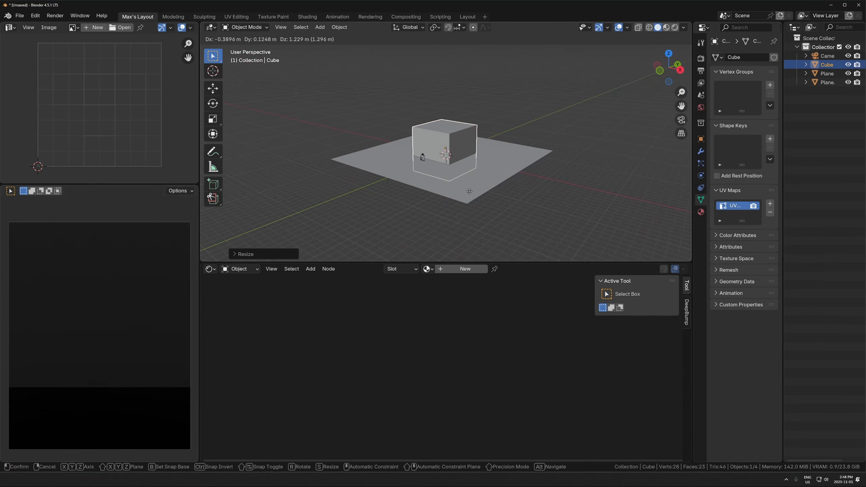
key("z")
left_click(488, 161)
key("s")
key("shift+z")
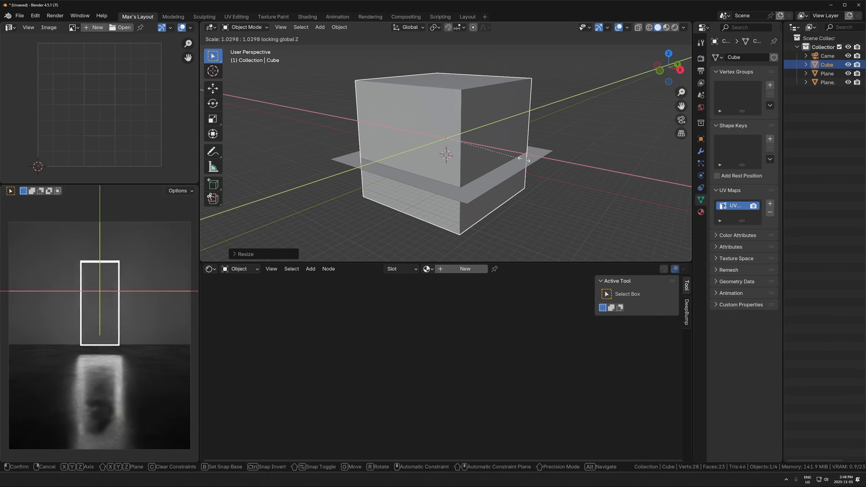
left_click(648, 200)
- Set the cube's viewport display type to Bounds
left_click(700, 139)
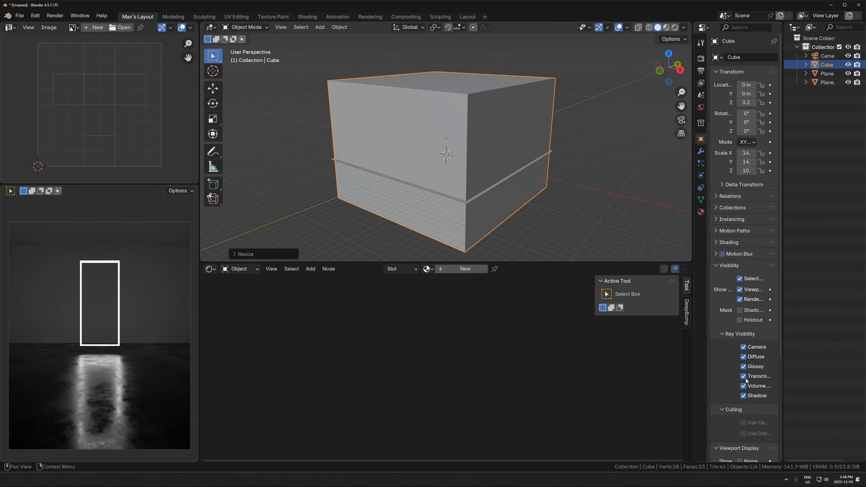
scroll(746, 307, "down", 8)
left_click(750, 430)
left_click(750, 391)
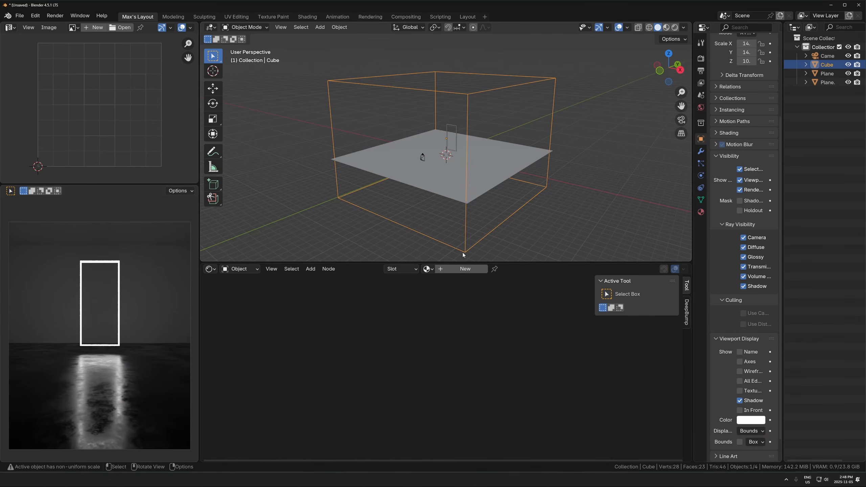
- Create a new material for the cube, replacing its default shader with a Volume Scatter connected to the Volume output
left_click(464, 269)
key("Delete")
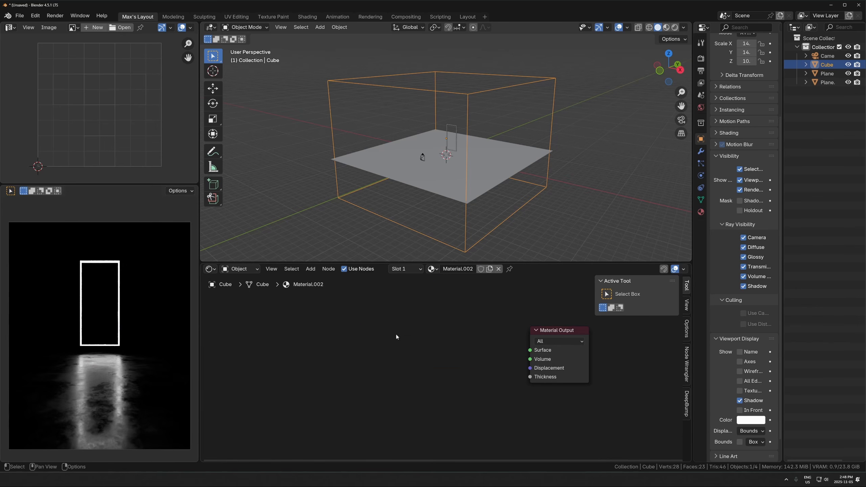
key("shift+a")
type("scate")
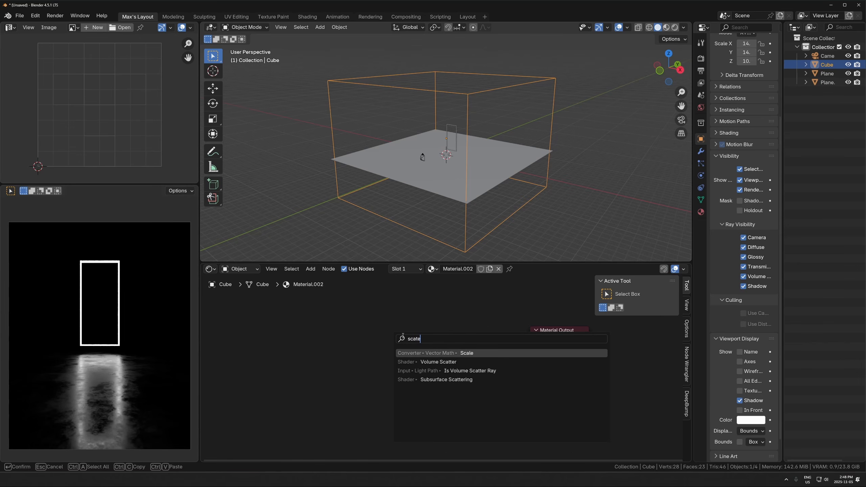
key("BackSpace")
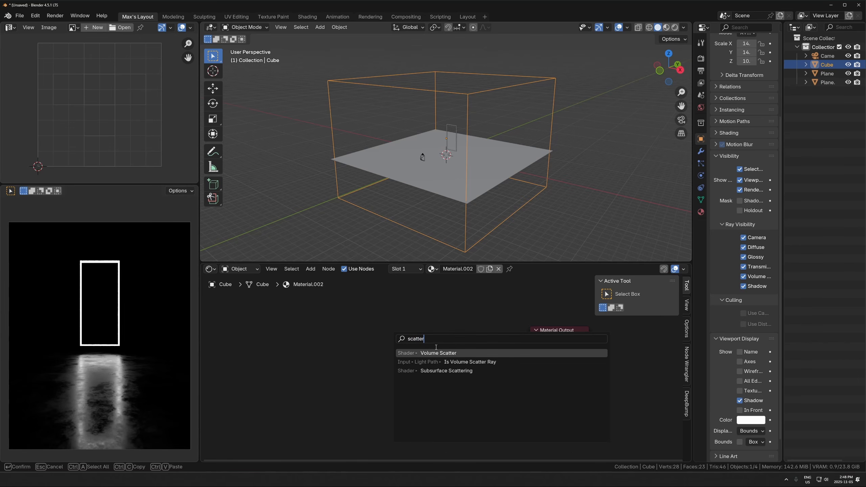
key("Return")
left_click(438, 348)
left_click_drag(478, 355, 529, 358)
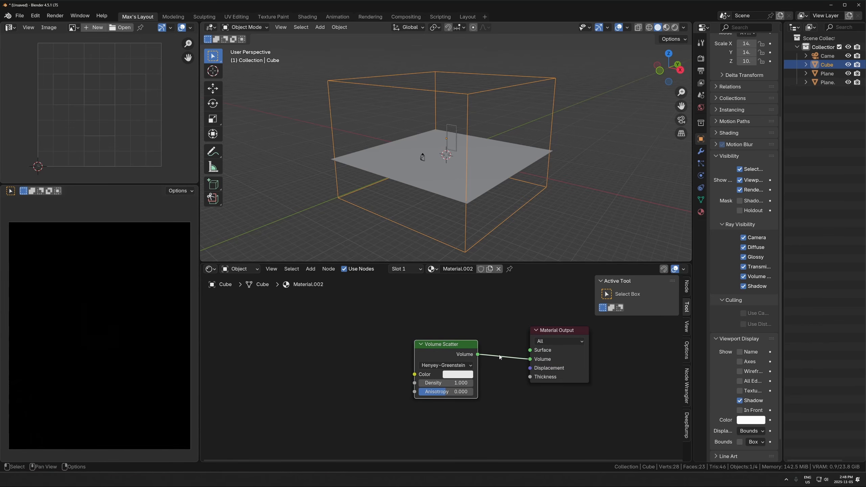
- Set the Volume Scatter's density to 0.016 and its anisotropy to 0.755
left_click(444, 382)
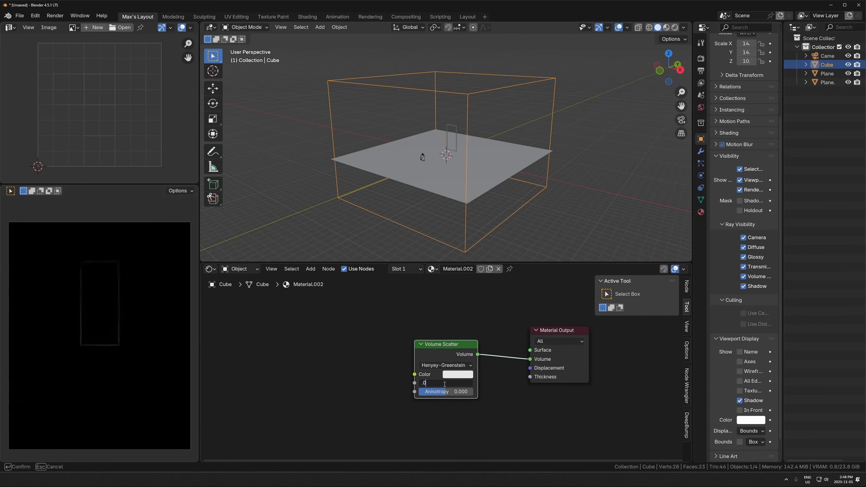
type(".005")
key("Return")
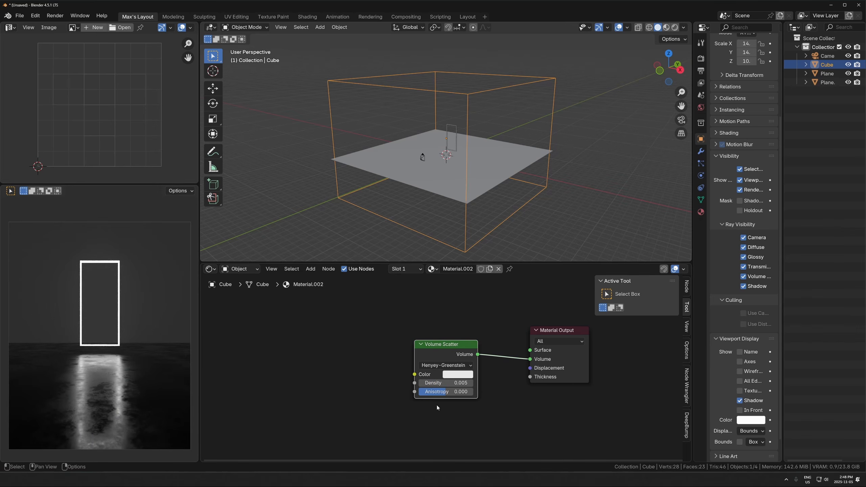
left_click_drag(443, 391, 470, 391)
left_click(467, 382)
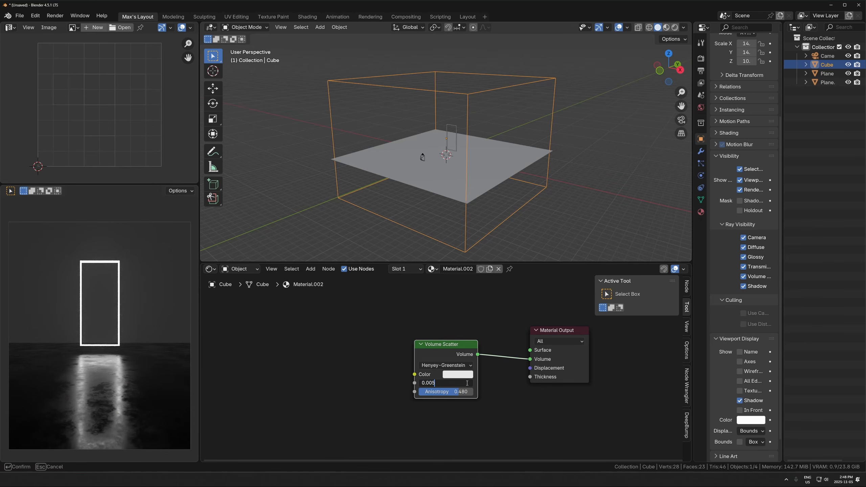
key("Return")
scroll(455, 403, "up", 2)
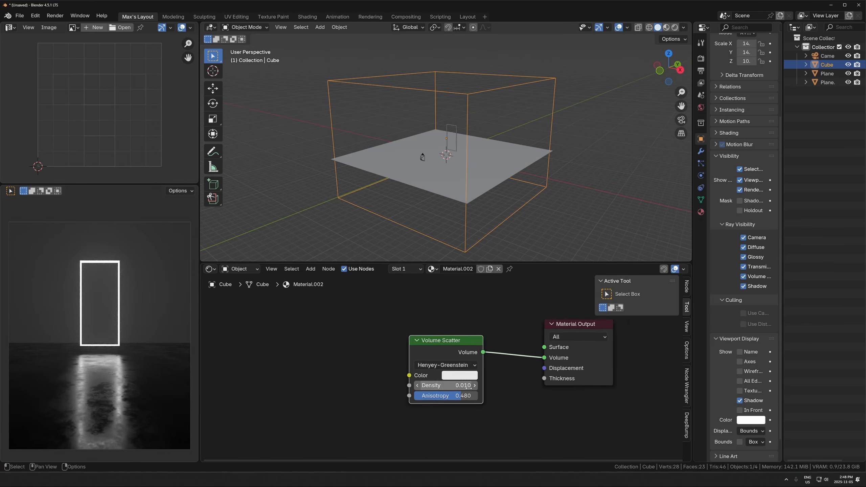
left_click_drag(455, 404, 466, 403)
scroll(575, 91, "down", 2)
scroll(466, 181, "up", 2)
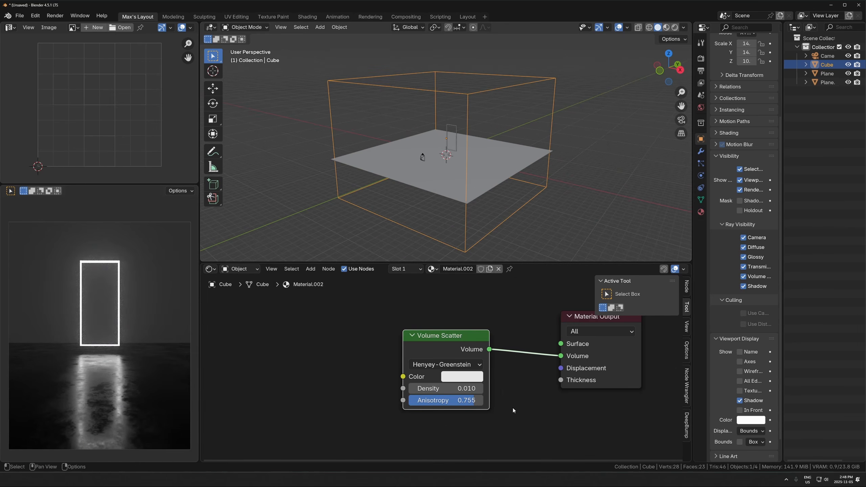
left_click(448, 392)
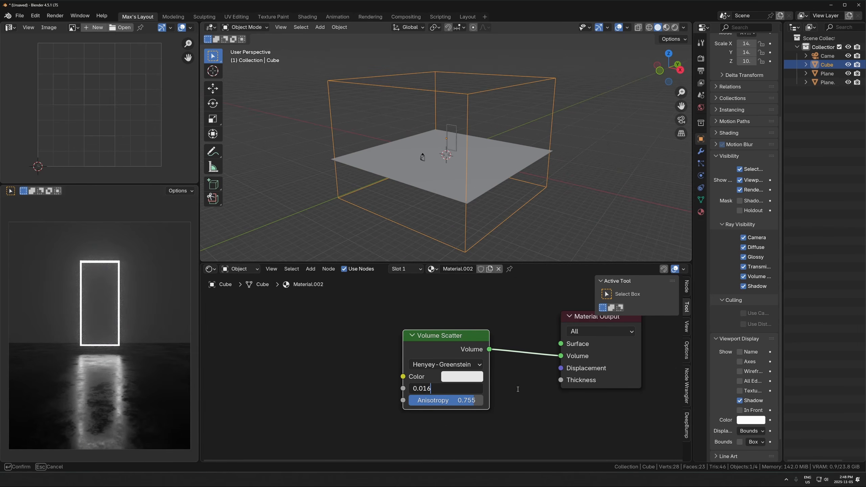
key("Return")
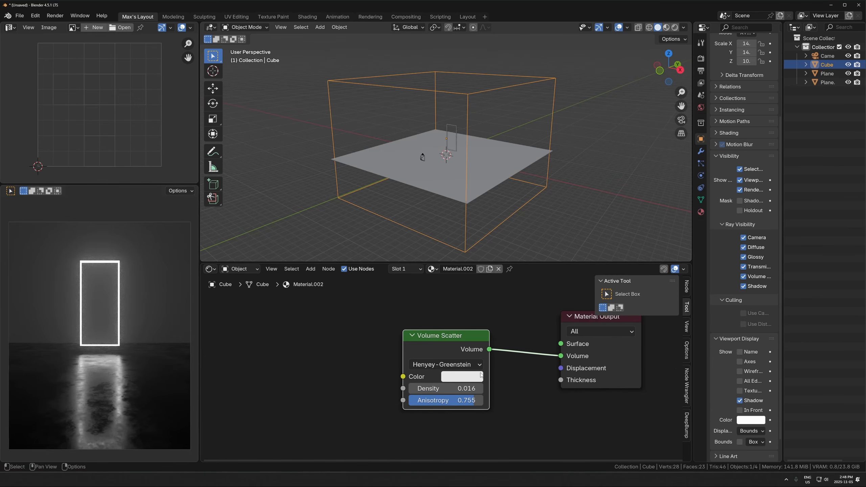
- Set the world Background strength to 0 and disconnect it from the World Output, returning to the object's shader nodes
left_click(247, 272)
left_click(237, 286)
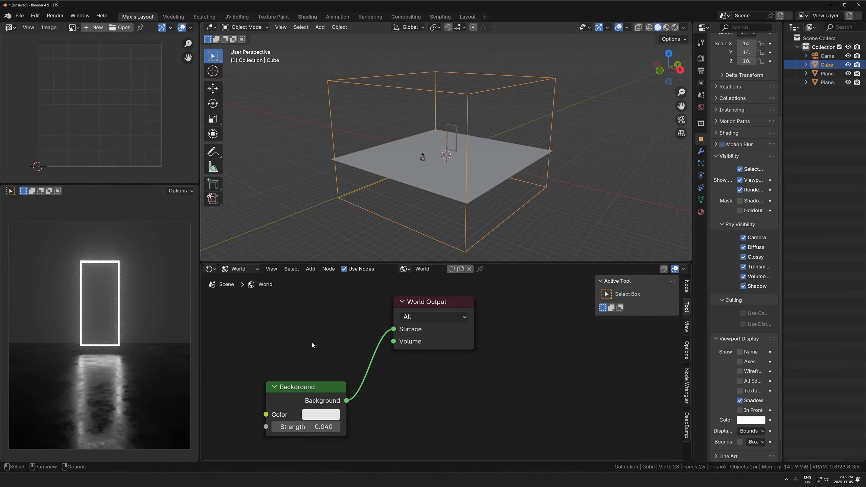
left_click_drag(323, 427, 279, 427)
left_click_drag(315, 400, 306, 404, "alt")
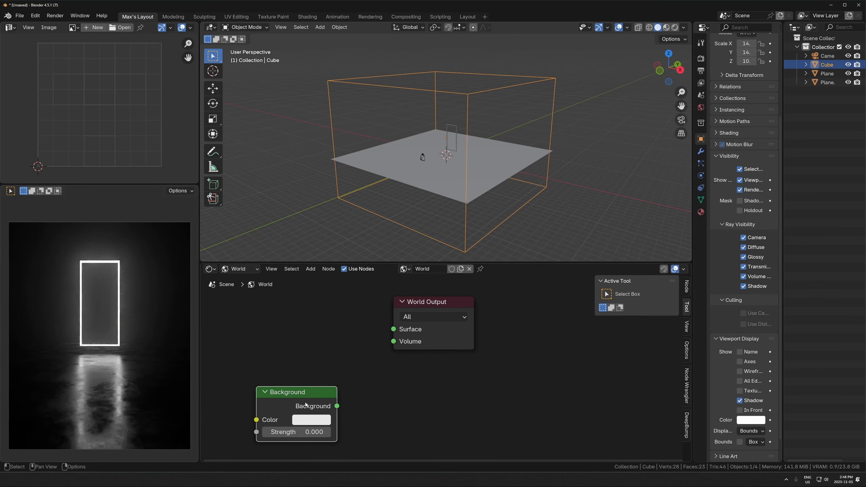
left_click(239, 272)
left_click(237, 280)
- Add an area light and raise it straight up to about 7.7 m, above the glowing frame
scroll(458, 147, "up", 4)
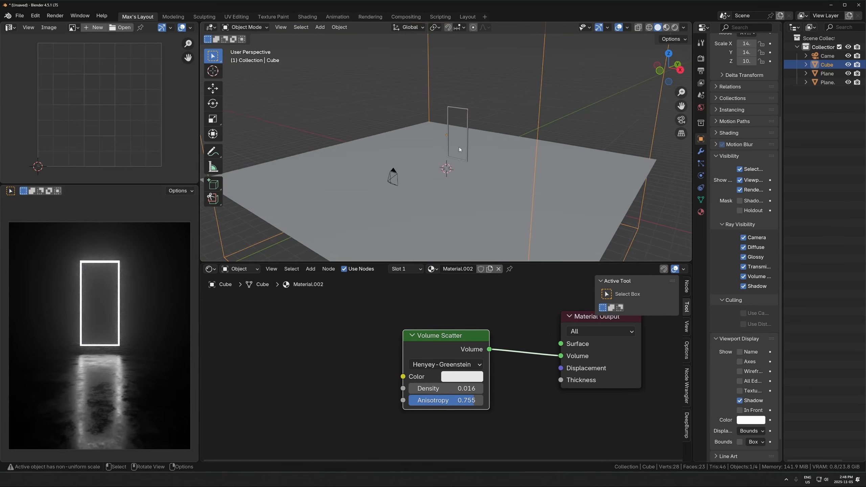
middle_click_drag(459, 147, 424, 169)
key("shift+a")
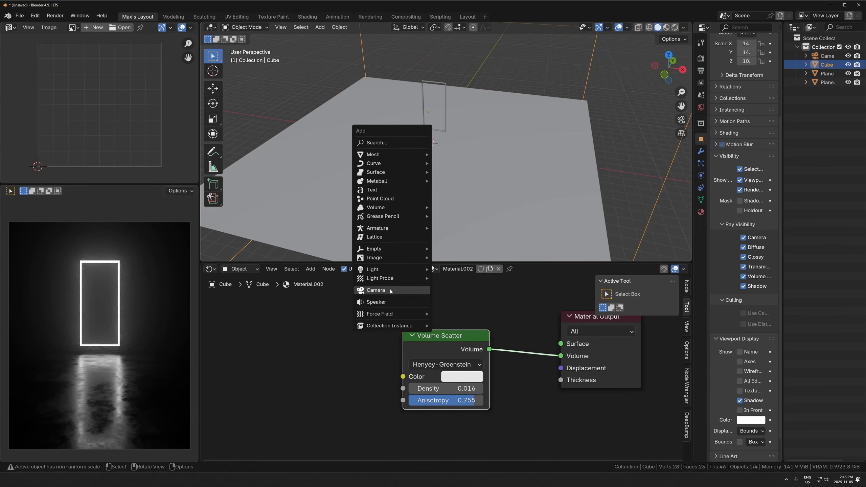
mouse_move(396, 270)
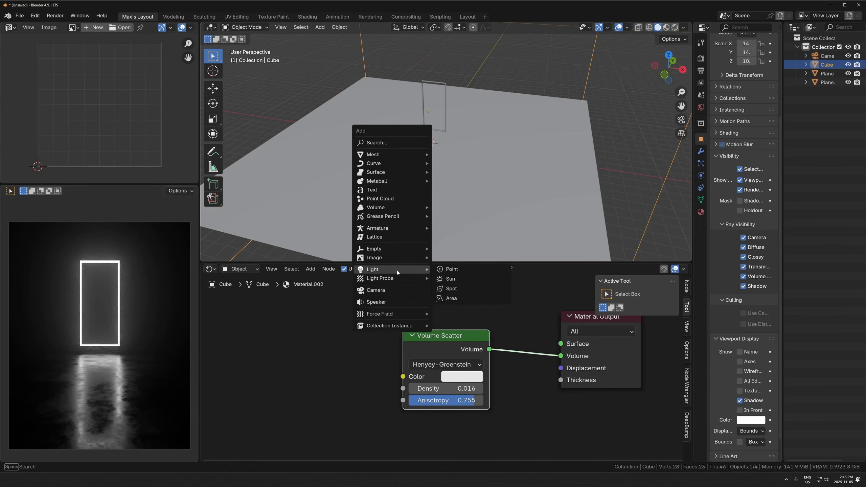
left_click(451, 298)
key("g")
key("z")
left_click(462, 95)
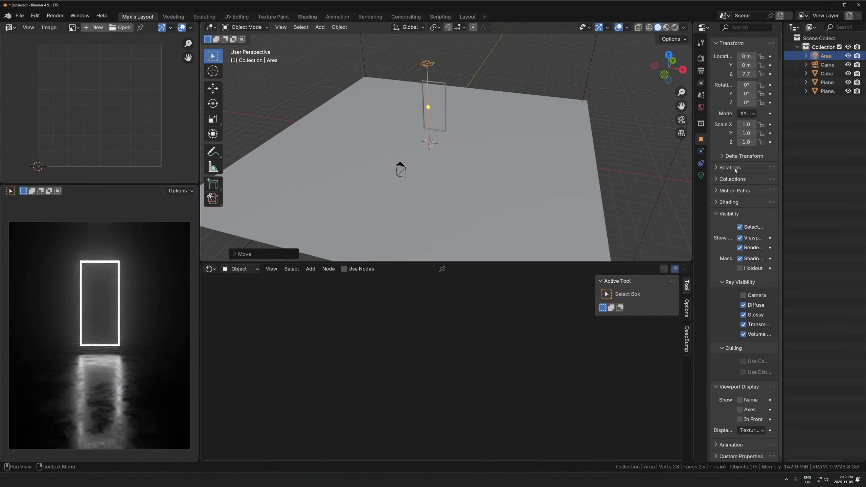
- Open the area light's settings and scale the light up
left_click(700, 176)
key("s")
left_click(500, 172)
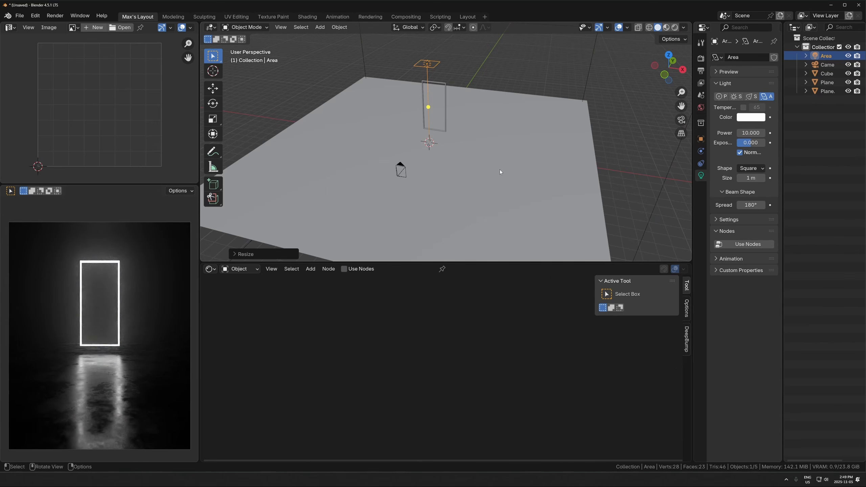
- Give the area light a pale cyan color and a power of 89.2
left_click(745, 118)
left_click_drag(777, 162, 781, 157)
mouse_move(745, 133)
left_mouse_down()
mouse_move(777, 132)
mouse_move(760, 133)
left_mouse_up()
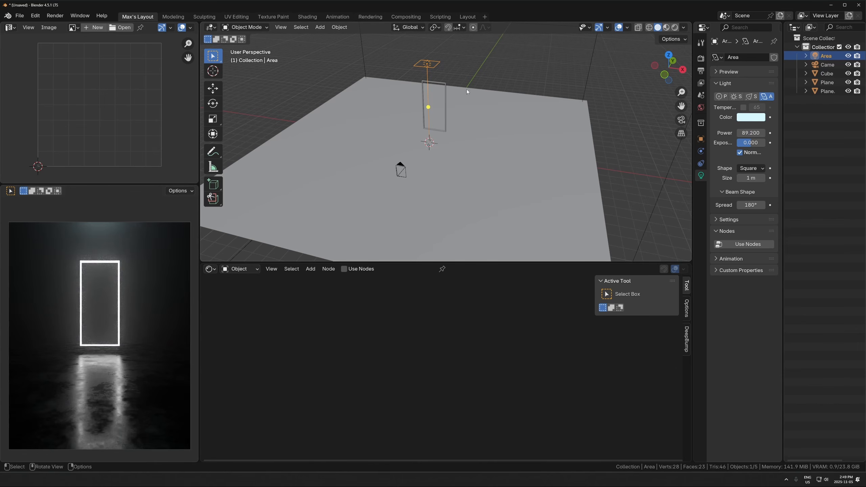
- Move the area light higher and farther back over the glowing frame, and increase its power
key("g")
key("x")
left_click(473, 99)
key("g")
key("z")
left_click(472, 93)
key("g")
key("shift+z")
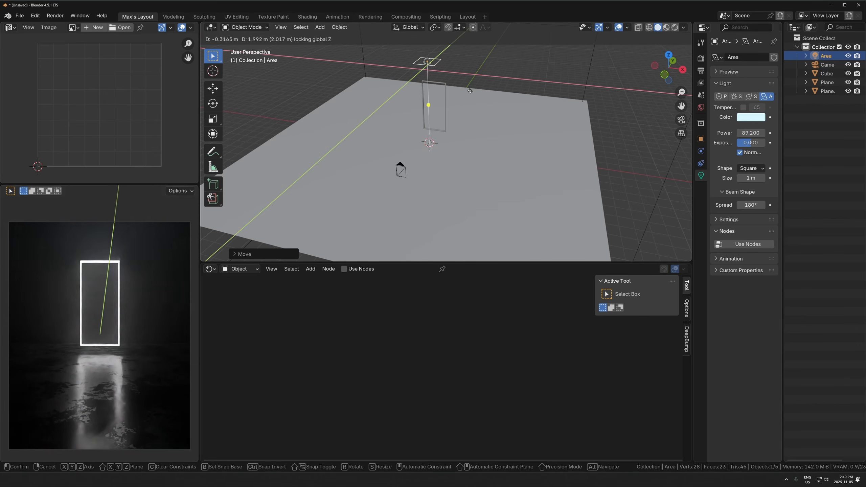
left_click(472, 86)
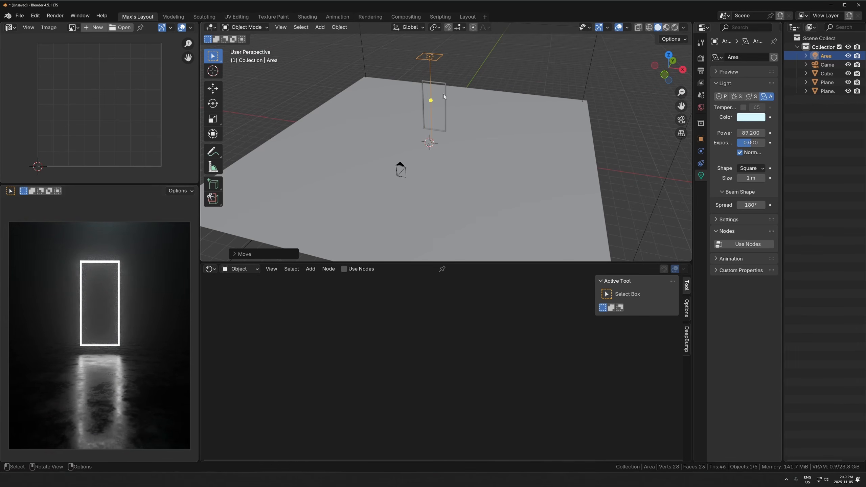
left_click_drag(752, 133, 776, 132)
- Set the glowing frame's emission color to pale blue
left_click(433, 86)
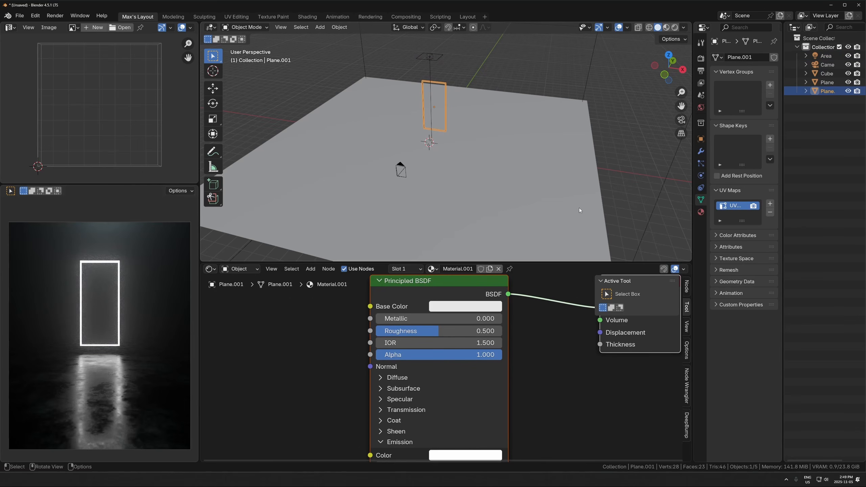
scroll(568, 415, "down", 2)
middle_click_drag(568, 415, 541, 359)
left_click(476, 394)
left_click_drag(466, 273, 470, 267)
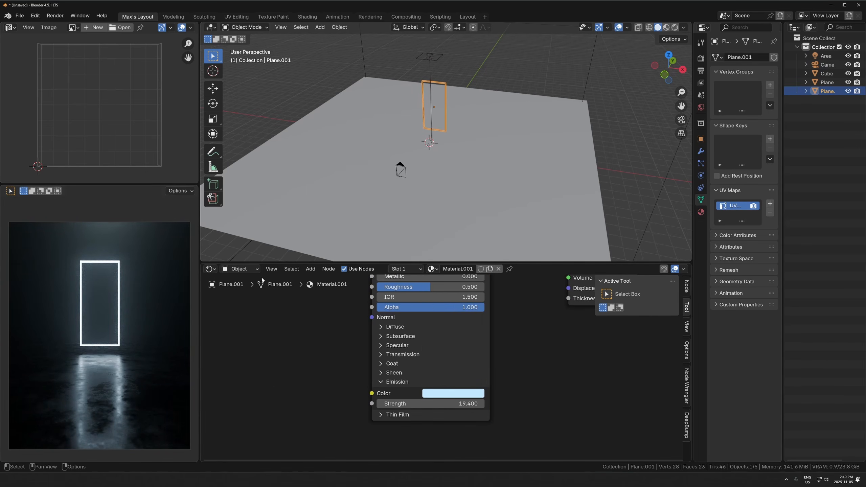
- Show the compositing nodes in the node editor and set the rendered camera view's compositor preview to Always
left_click(210, 269)
left_click(229, 314)
left_click_drag(53, 186, 53, 188)
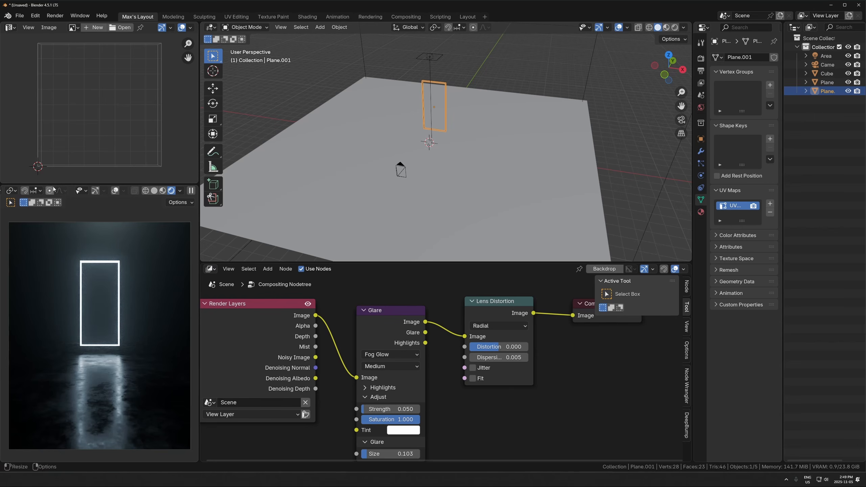
left_click(180, 191)
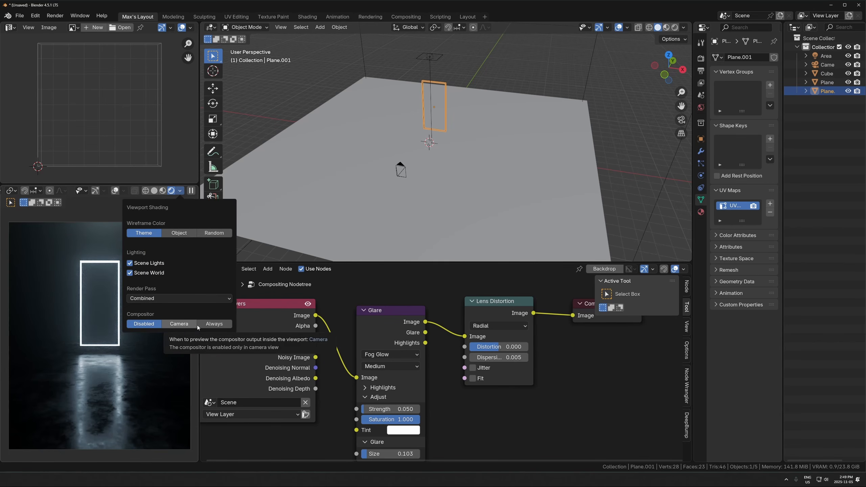
left_click(211, 326)
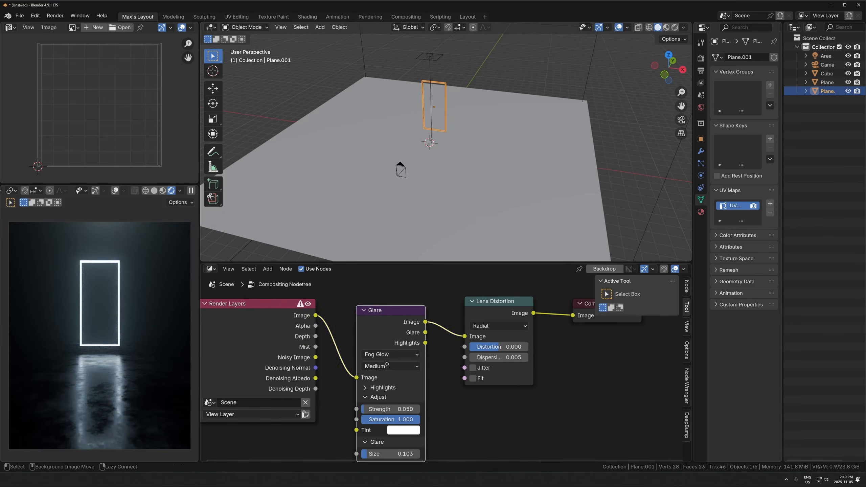
- Replace the Fog Glow glare node with a Bloom glare node ahead of Lens Distortion and set its strength to 0.503
left_click_drag(395, 361, 431, 452, "alt")
key("x")
key("shift+a")
type("bloom")
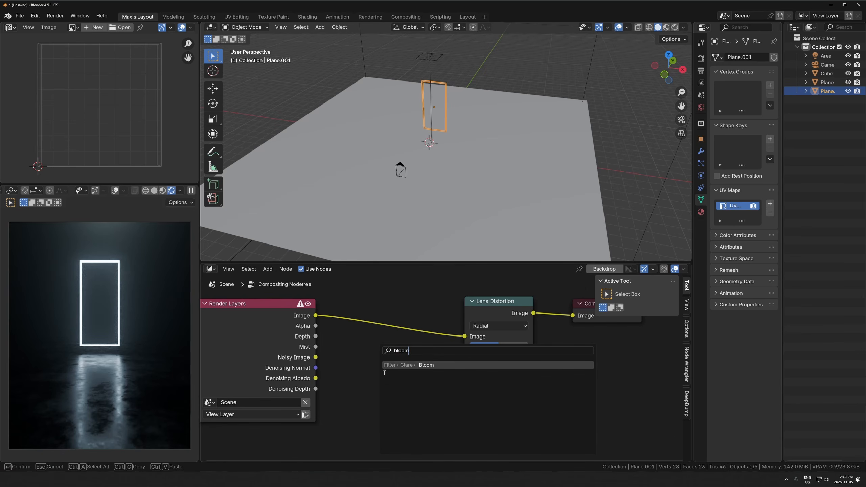
key("Return")
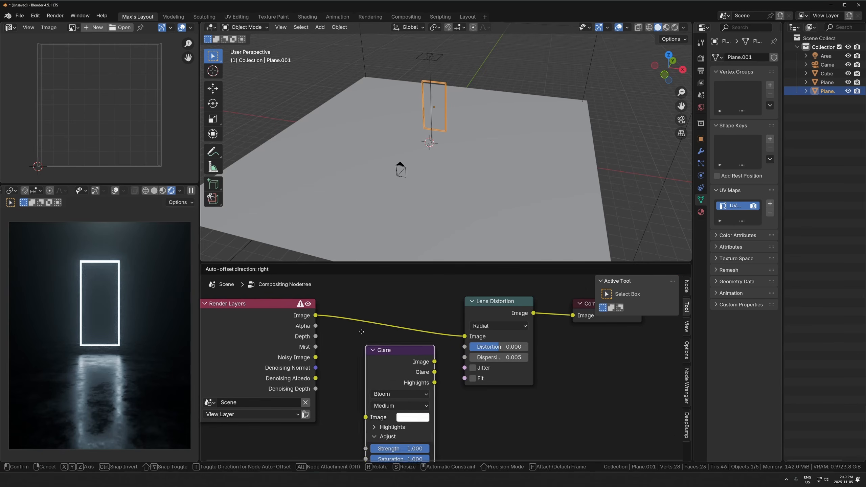
left_click(403, 337)
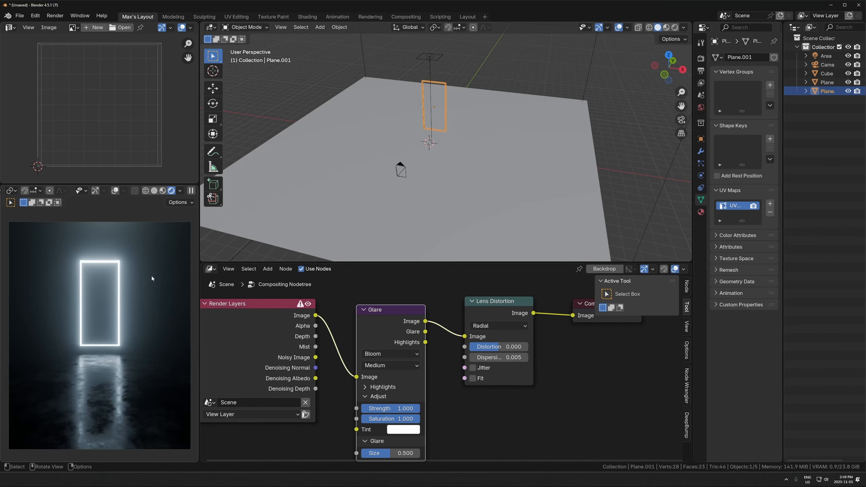
left_click_drag(416, 408, 391, 408)
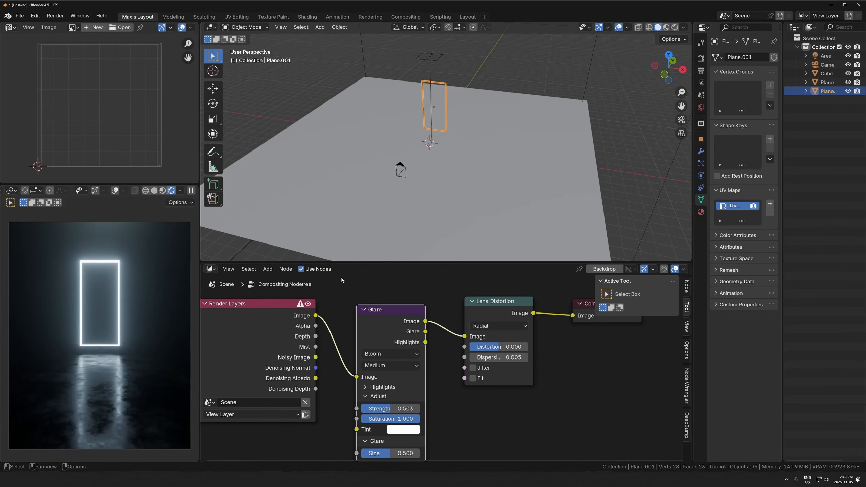
- Show the Asset Browser in place of the compositing nodes
left_click(210, 268)
left_click(228, 347)
left_click(211, 269)
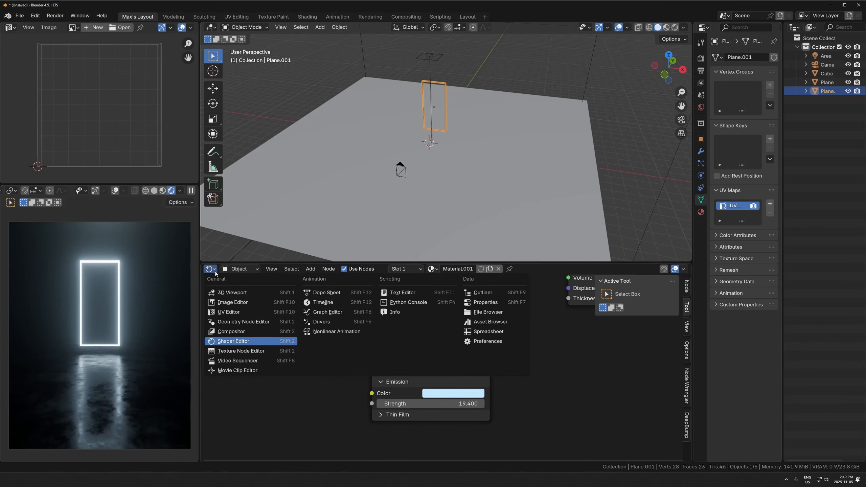
left_click(587, 327)
- Add a cube at the scene's center and raise it along Z above the ground plane
key("shift+a")
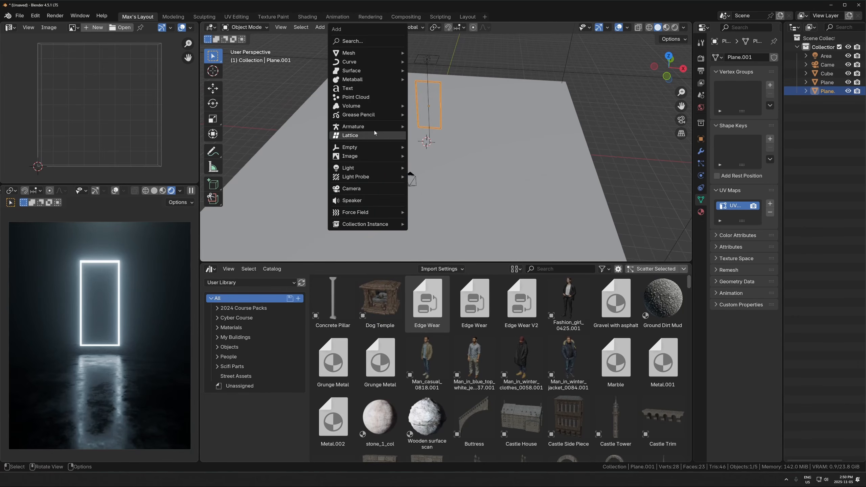
mouse_move(368, 54)
left_click(443, 61)
key("g")
key("z")
left_click(442, 131)
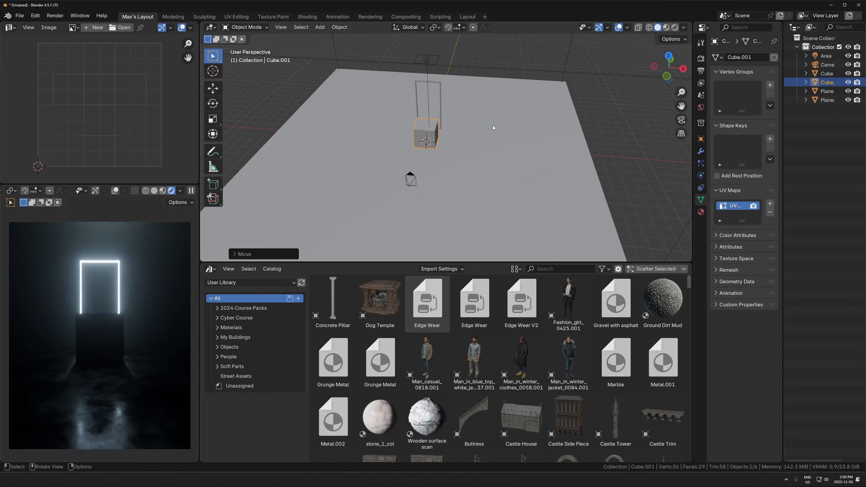
- Narrow the cube on X and Y only and move it along X to the left of the glowing frame
key("s")
key("shift+z")
left_click(456, 128)
key("g")
key("x")
left_click(434, 128)
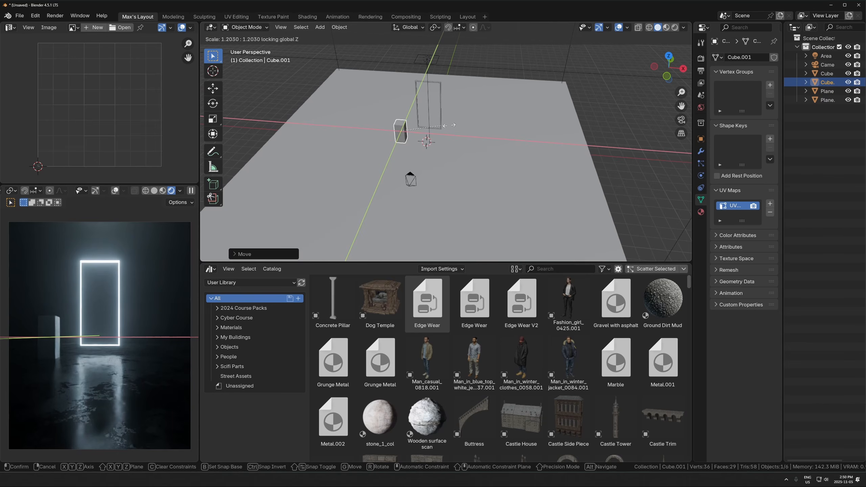
- Raise the cube's top face along Z to turn the cube into a tall pillar
key("Tab")
left_click(401, 122)
key("g")
key("z")
left_click(435, 104)
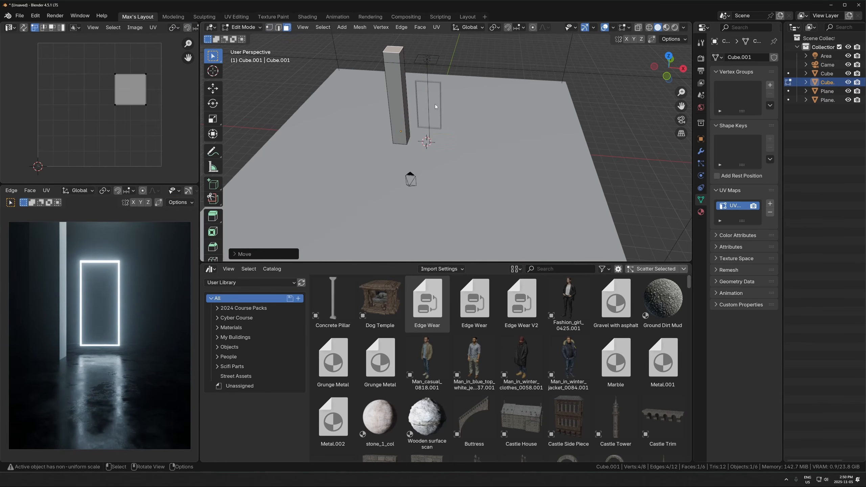
key("Tab")
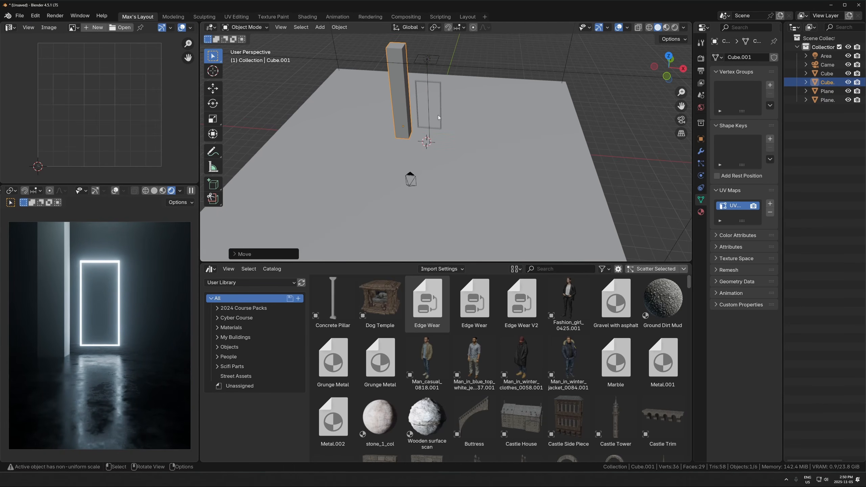
key("shift+d")
key("y")
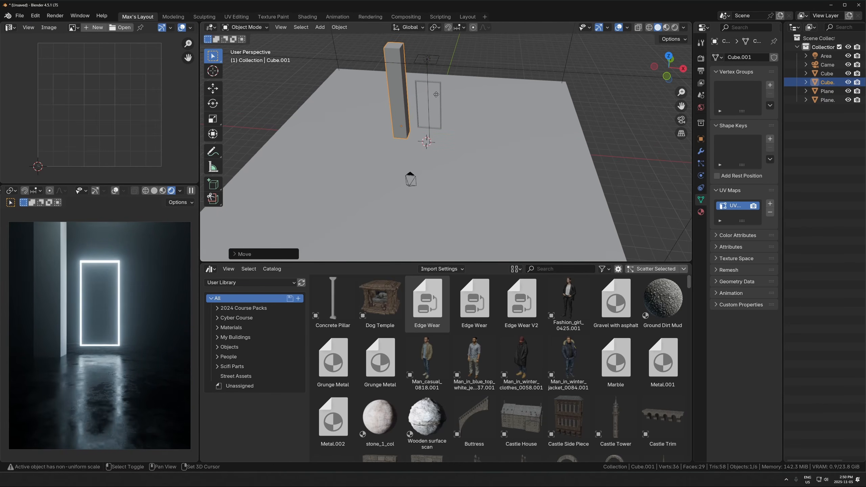
left_click(416, 118)
key("x")
left_click(401, 129)
- Link the ground plane's material to the pillar
left_click(401, 128)
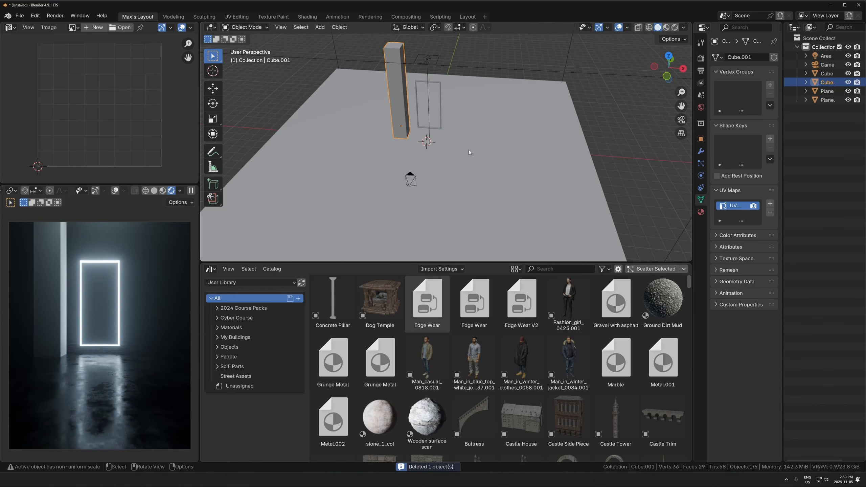
left_click(479, 152, "shift")
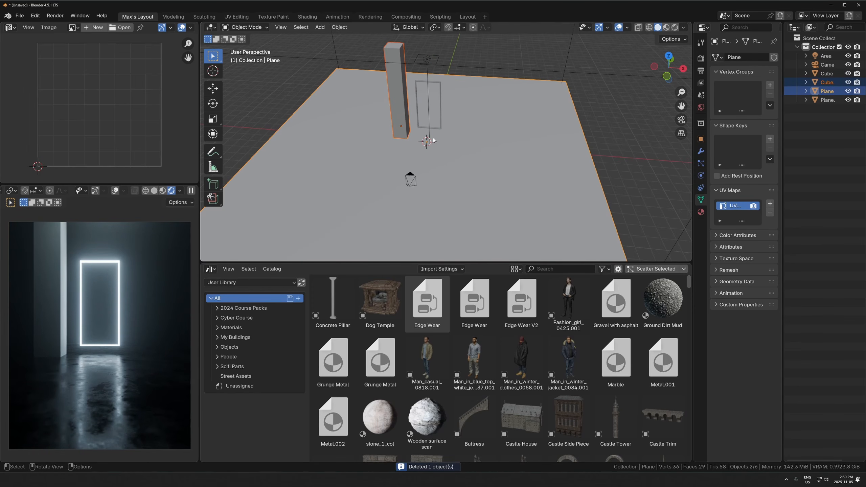
left_click(405, 132)
left_click(503, 118, "shift")
key("ctrl+l")
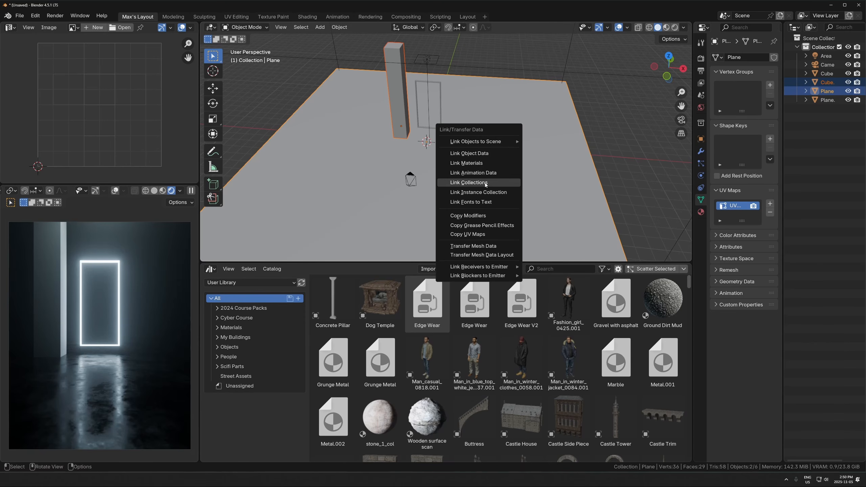
left_click(478, 163)
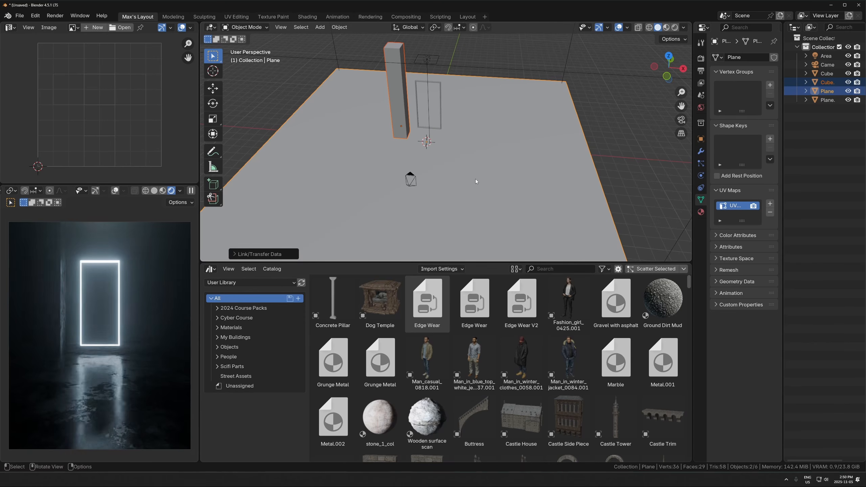
- Select the pillar and show its material nodes in the Shader Editor
left_click(397, 97)
key("Tab")
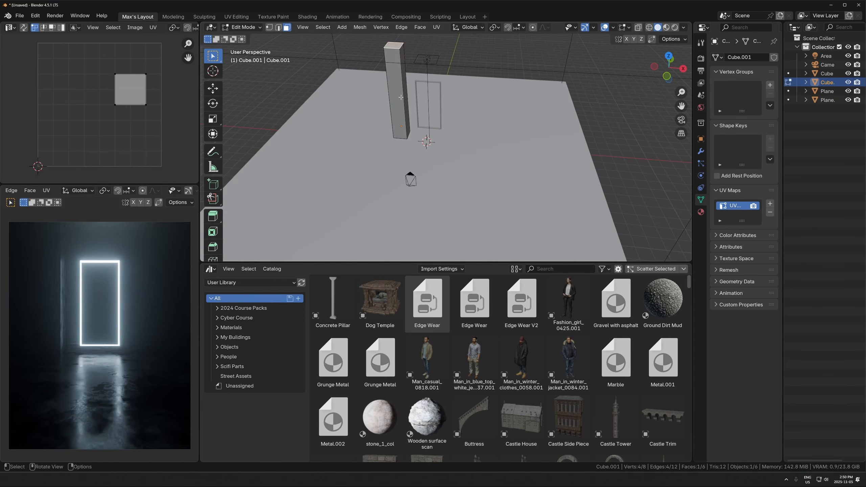
key("a")
scroll(40, 328, "up", 5)
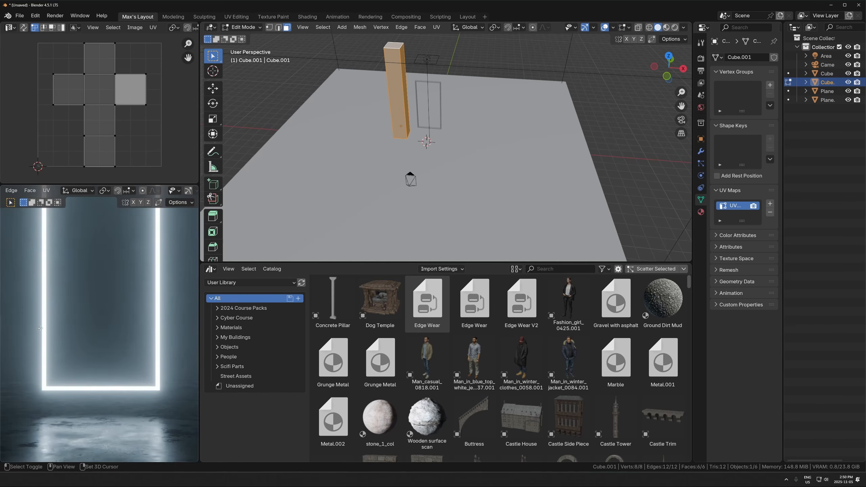
middle_click_drag(41, 328, 158, 334, "shift")
key("Tab")
left_click(211, 269)
left_click(235, 341)
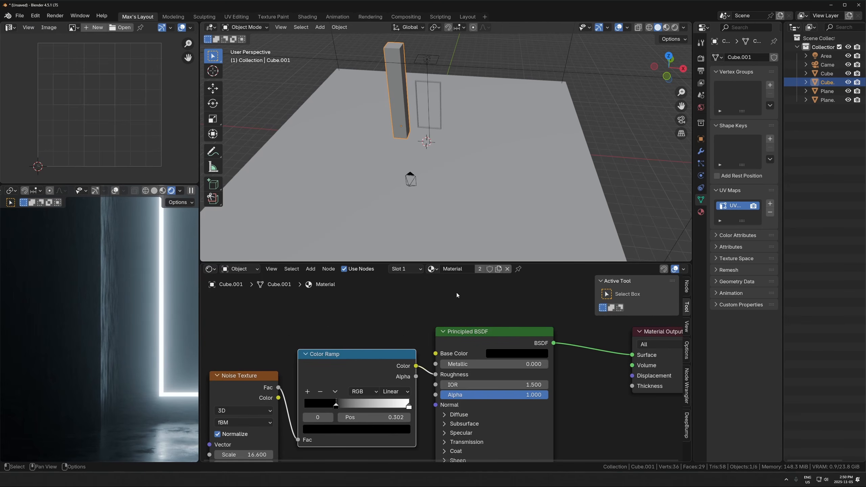
- Add Texture Coordinate and Mapping nodes ahead of the Noise Texture and drive the mapping with Object coordinates
middle_click_drag(457, 295, 555, 255)
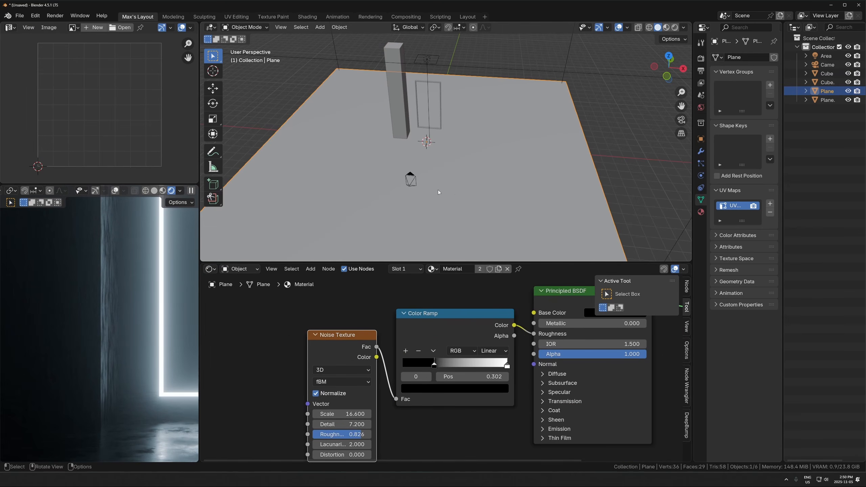
key("ctrl+t")
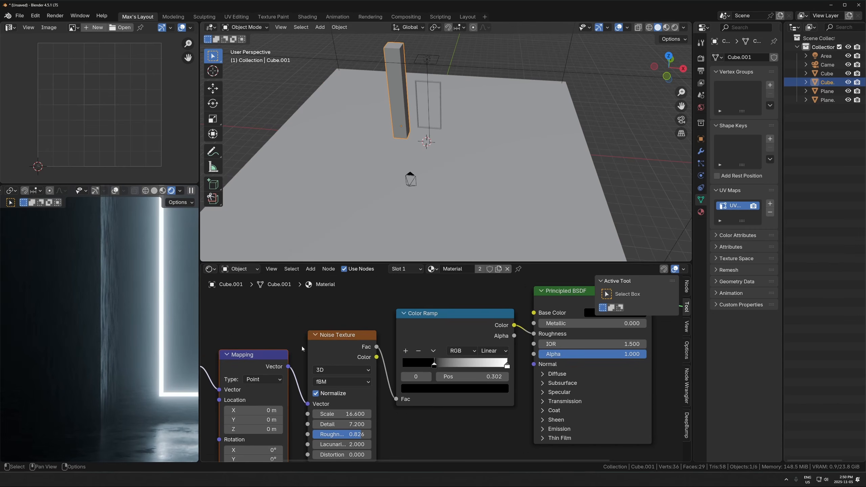
middle_click_drag(239, 395, 332, 357)
left_click_drag(292, 358, 308, 357)
middle_click_drag(139, 358, 100, 316, "shift")
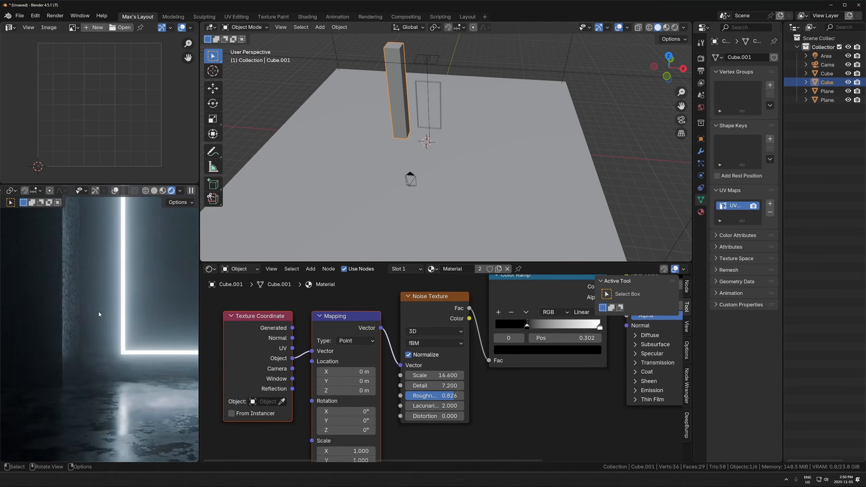
scroll(166, 315, "down", 1)
- Apply the ground plane's scale
left_click(489, 130)
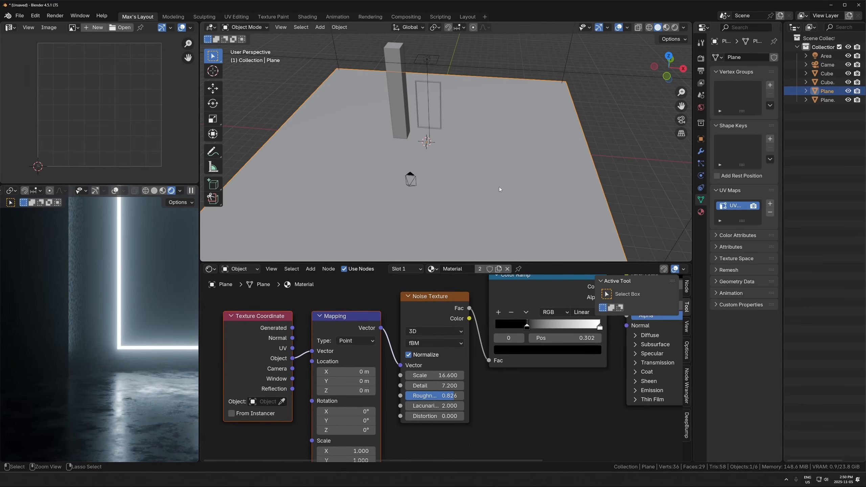
key("ctrl+a")
key("s")
middle_click_drag(435, 251, 430, 239, "shift")
middle_click_drag(128, 360, 103, 329, "shift")
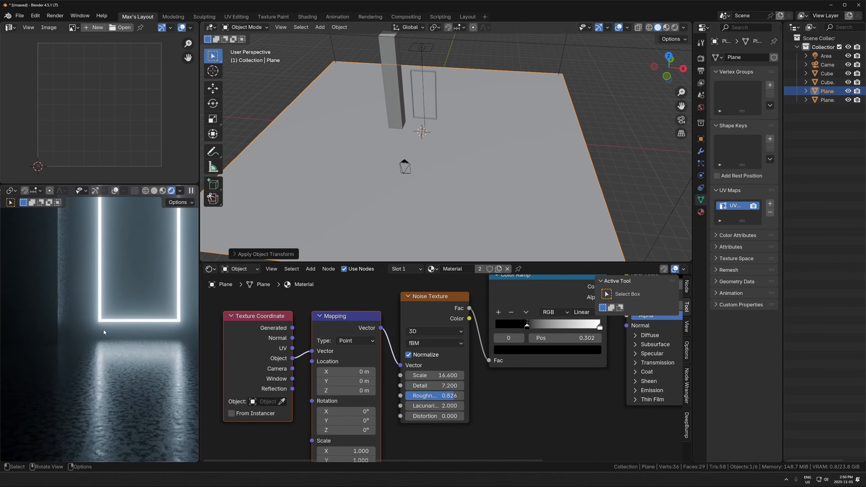
- Set the Noise Texture's scale to 0.800
left_click(438, 375)
type("1")
key("Return")
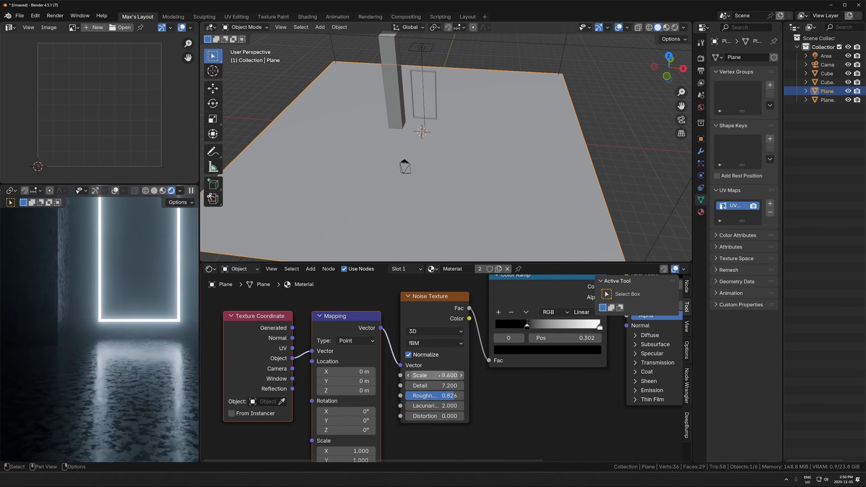
left_click_drag(439, 375, 431, 375)
scroll(49, 330, "down", 3)
middle_click_drag(132, 325, 108, 350, "shift")
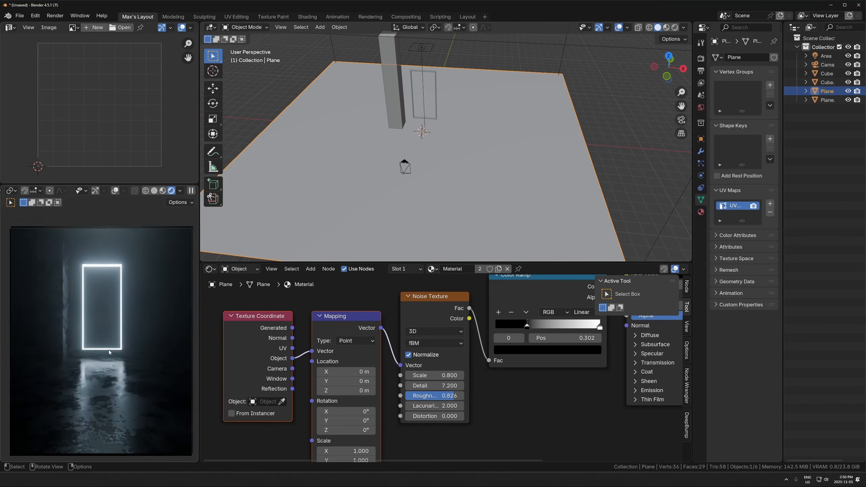
- Add three evenly spaced horizontal loop cuts along the pillar's height
left_click(397, 118)
key("KP_Decimal")
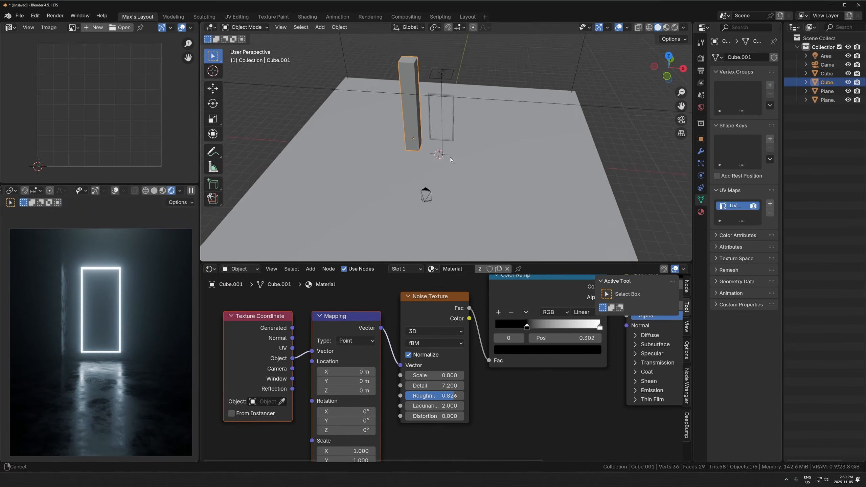
middle_click_drag(449, 157, 416, 177)
key("Tab")
middle_click_drag(425, 209, 441, 196)
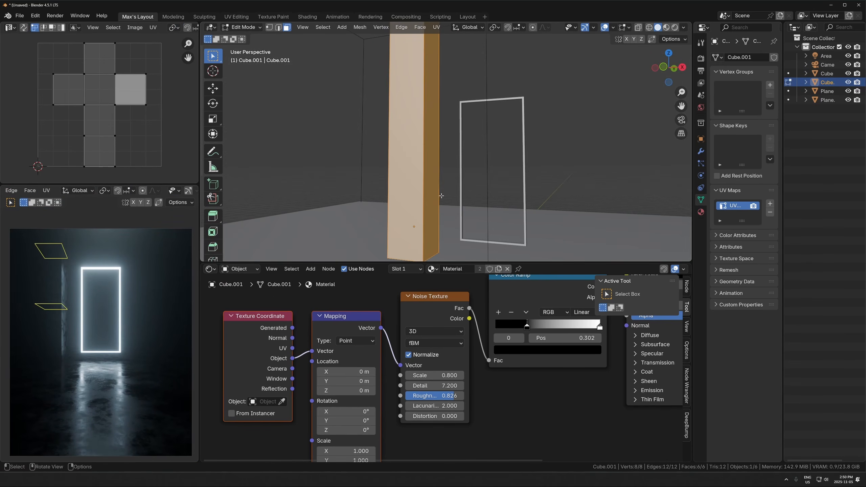
key("ctrl+r")
scroll(422, 193, "up", 2)
left_click(422, 193)
right_click(423, 192)
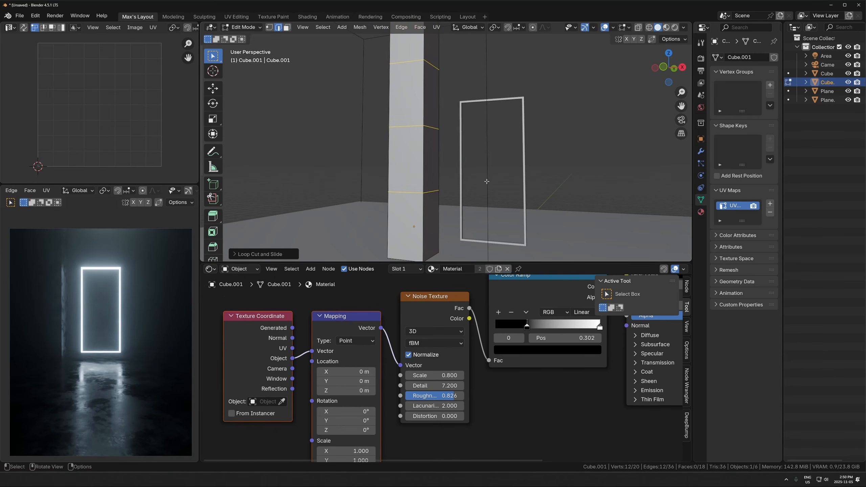
- Bevel the pillar's three loop cuts into narrow horizontal bands
key("ctrl+b")
left_click(503, 172)
middle_click_drag(502, 172, 489, 161)
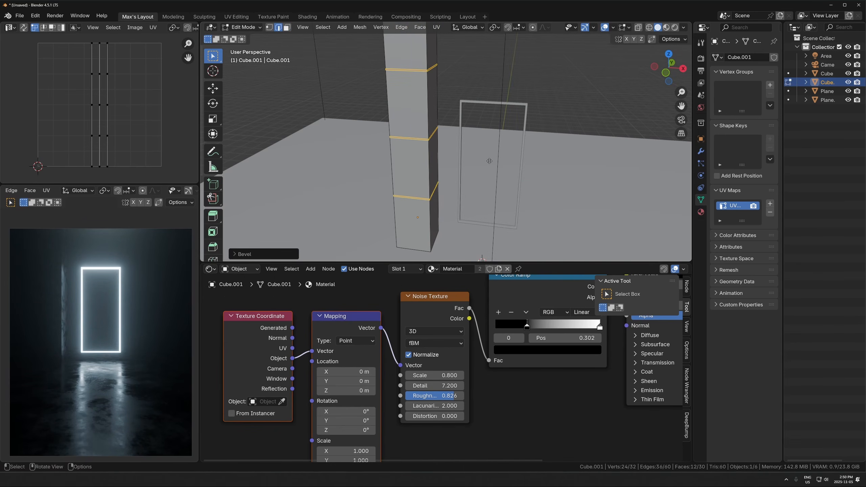
- Extrude the narrow bands and scale them inward on X and Y to about 0.91 to form grooves around the pillar
key("e")
key("s")
key("shift+z")
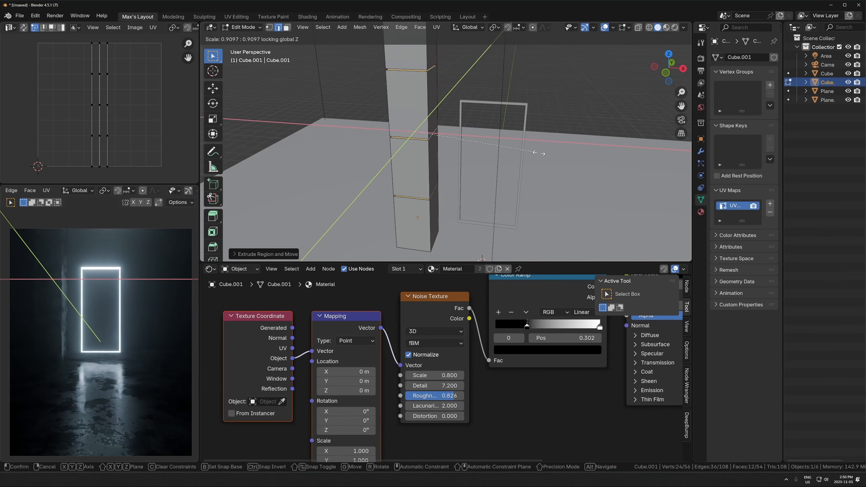
left_click(538, 153)
key("Tab")
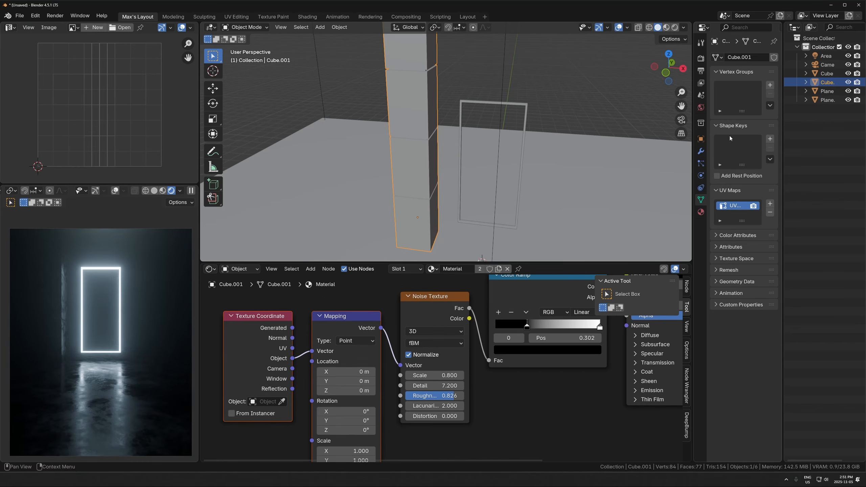
- Add a Bevel modifier to the grooved pillar
left_click(700, 151)
left_click(747, 58)
type("bev")
left_click(723, 75)
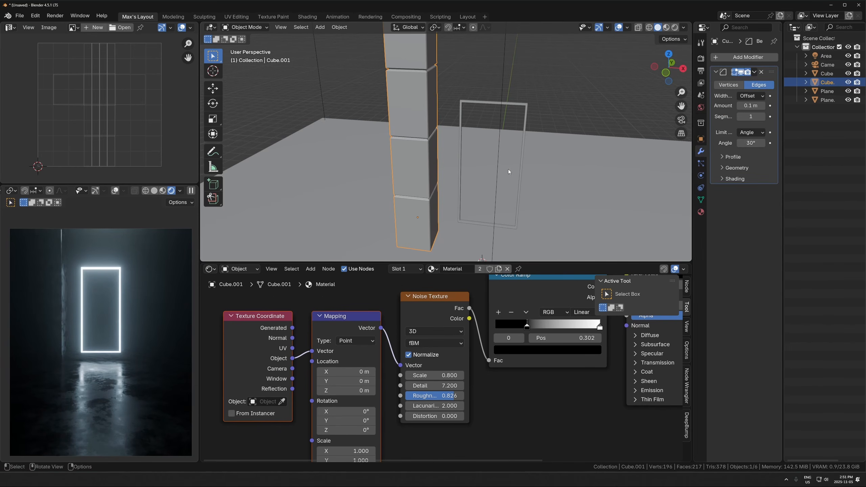
- Apply the pillar's scale and set the Bevel modifier's amount to 0.009
key("ctrl+a")
left_click(507, 169)
left_click_drag(750, 106, 745, 106)
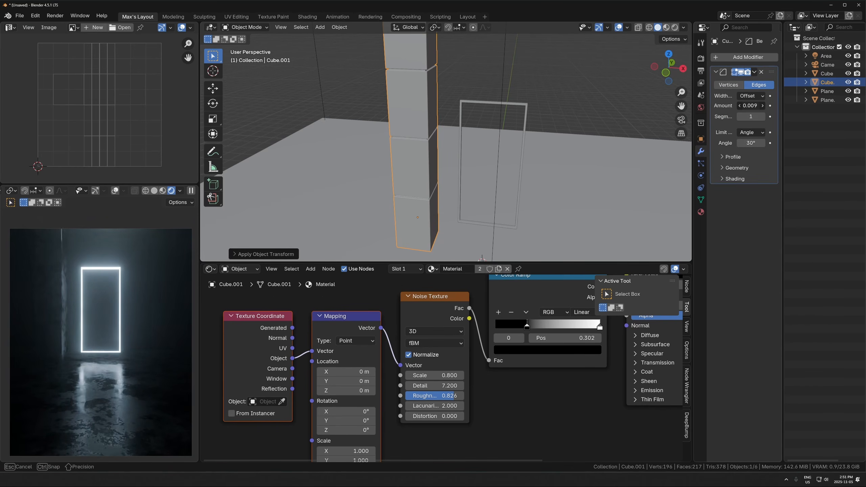
- Place a linked duplicate of the pillar along Y toward the camera, and select both pillars
scroll(394, 169, "down", 3)
middle_click_drag(394, 169, 470, 136)
key("alt+d")
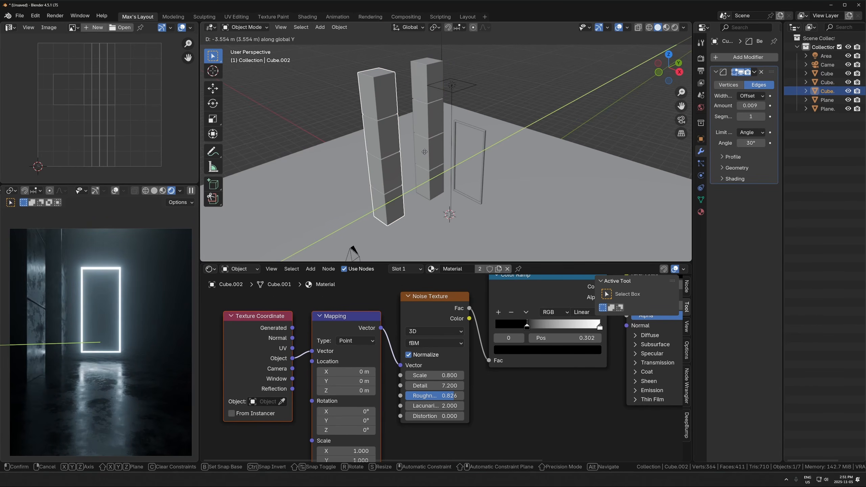
left_click(378, 176)
left_click(426, 166, "shift")
middle_click_drag(426, 166, 459, 161)
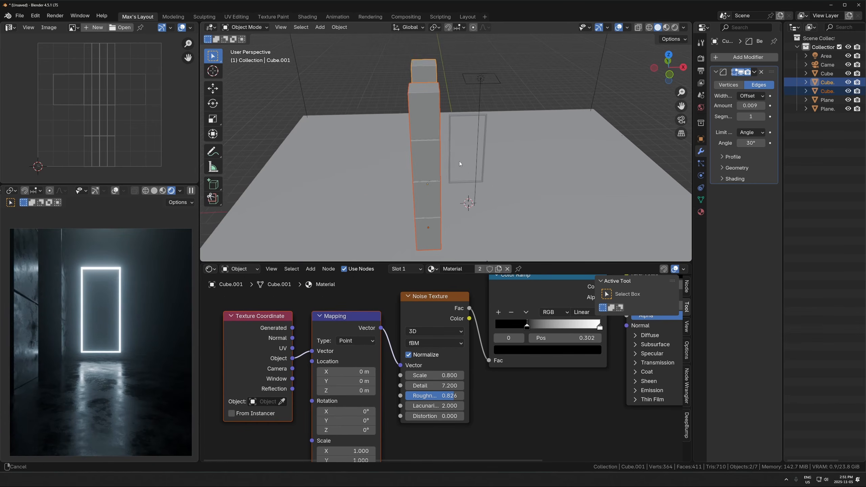
- Place a linked duplicate of both selected pillars about 5.2 m along X, on the opposite side of the frame
key("alt+d")
key("x")
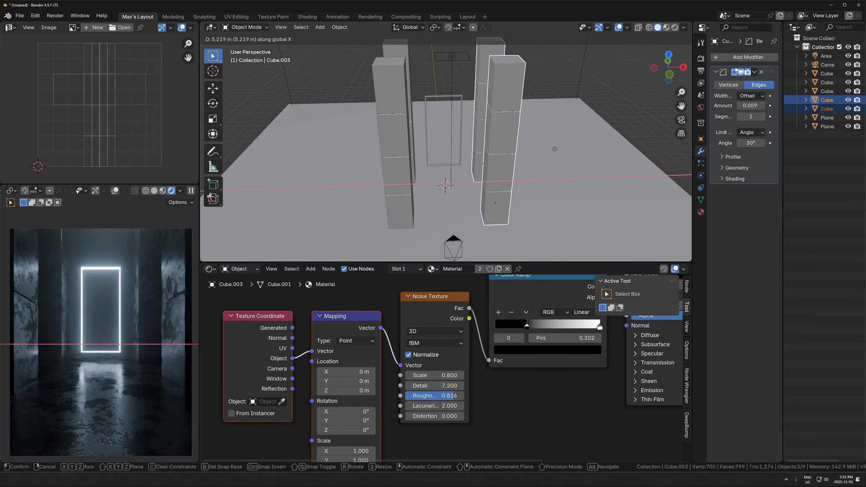
left_click(522, 192)
middle_click_drag(493, 164, 486, 145, "shift")
- Open the asset library and place the Man_in_winter_clothes_0058.001 figure on the ground in front of the glowing frame
left_click(211, 269)
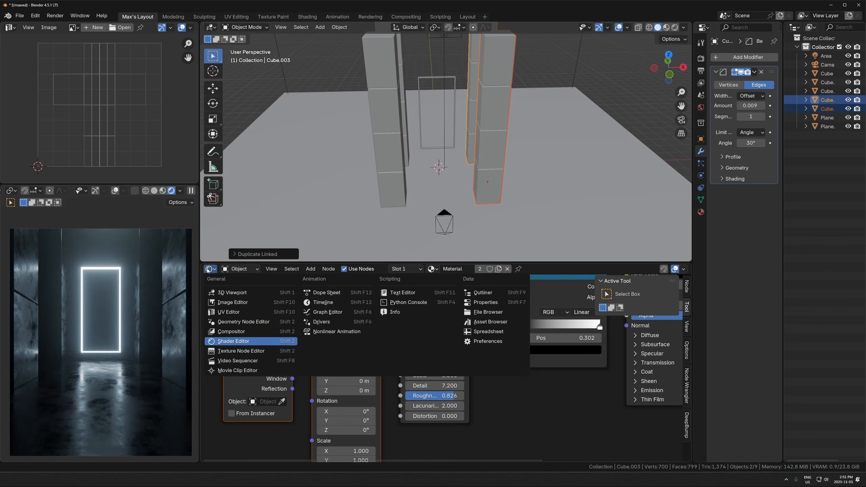
left_click(480, 322)
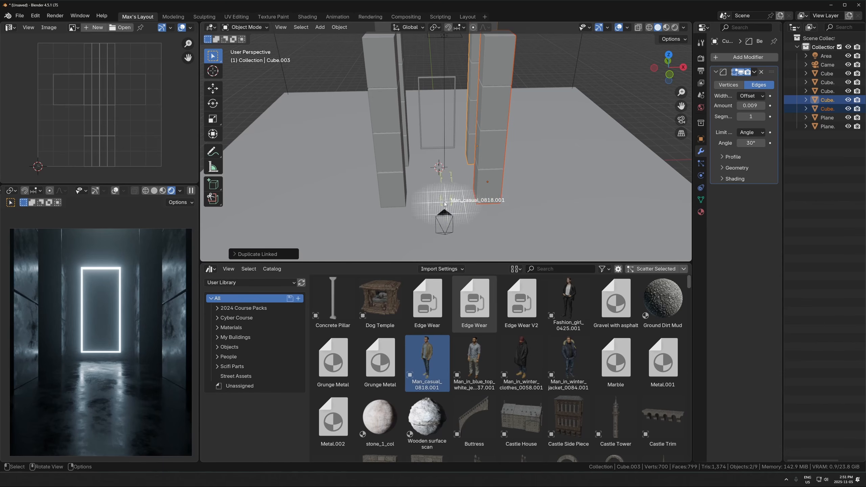
left_click_drag(521, 358, 440, 169)
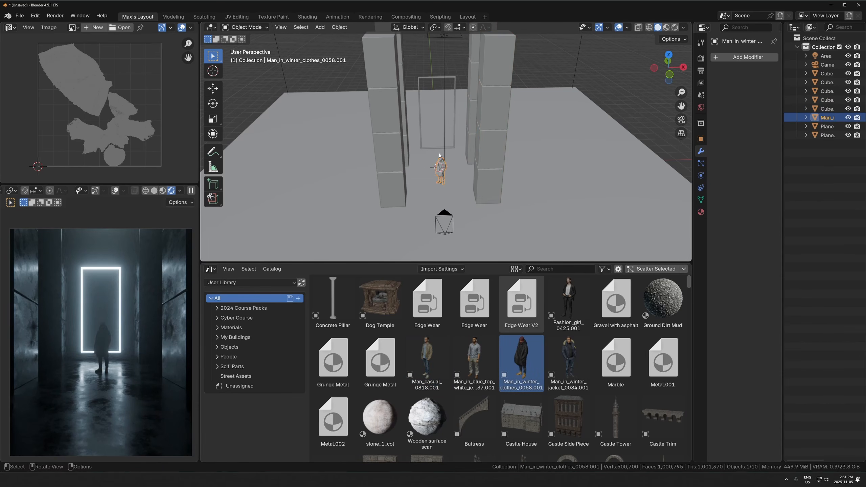
- Rotate the man slightly, enlarge him a little and shift him along X within the corridor
key("r")
left_click(511, 207)
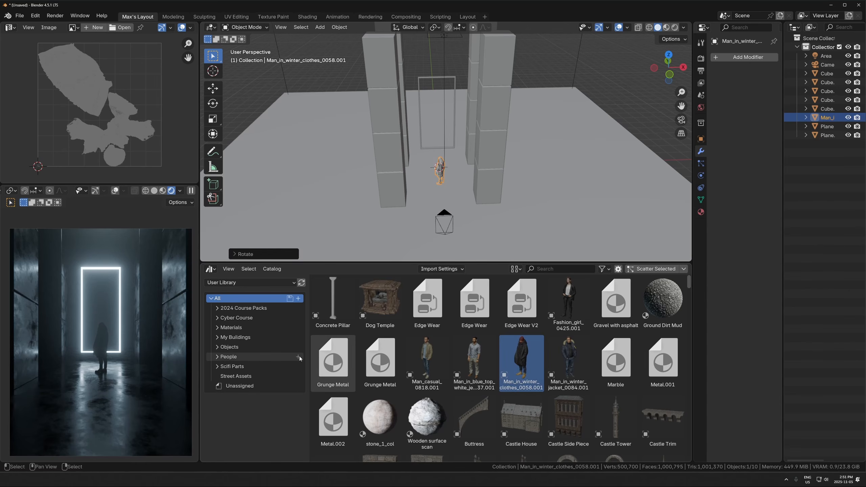
key("s")
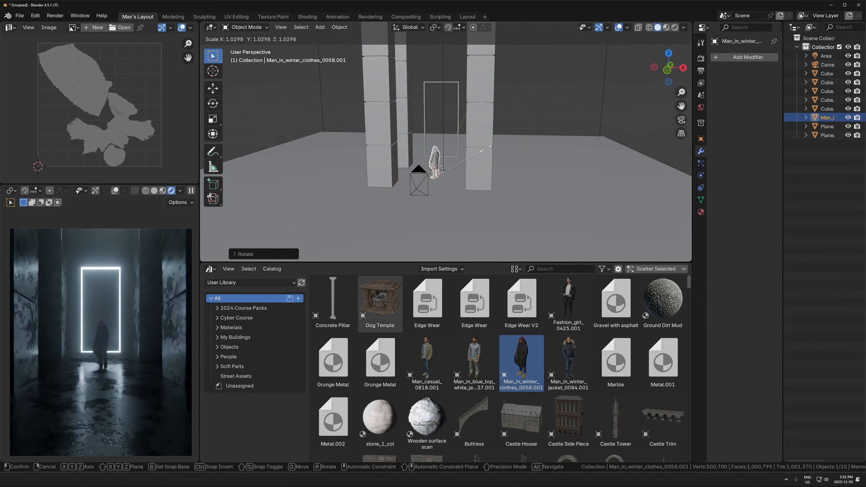
left_click(489, 147)
key("g")
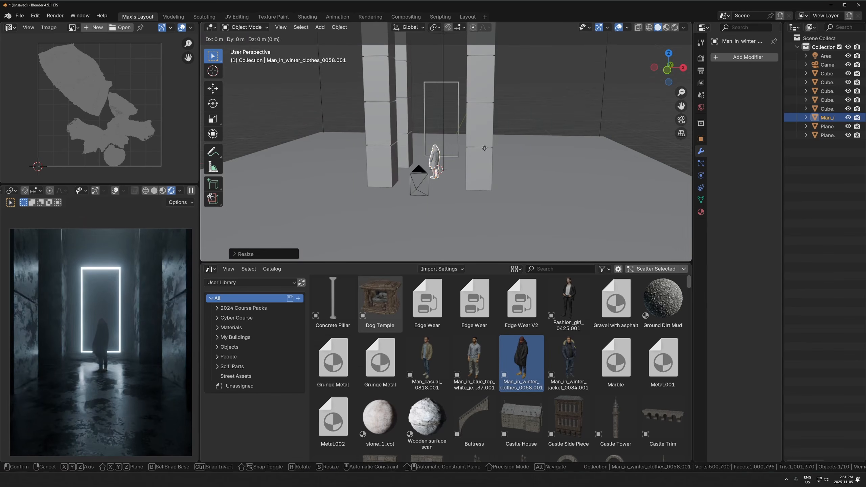
key("x")
left_click(496, 147)
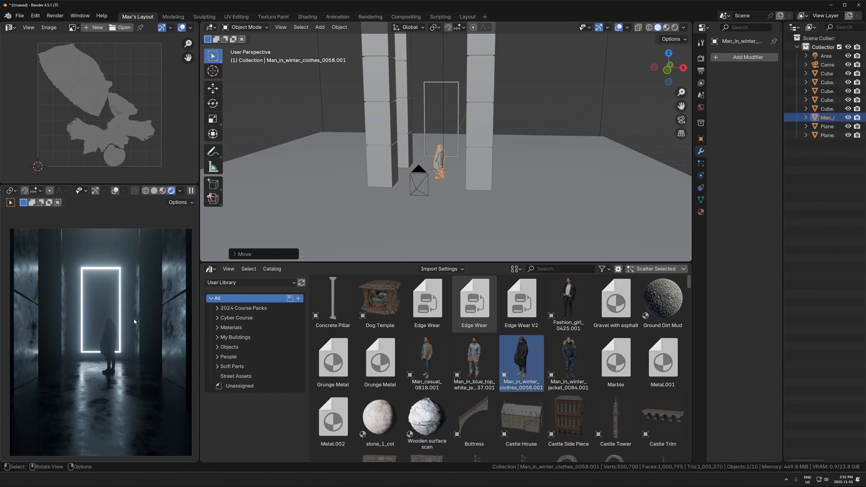
- Select the overhead area light and set its power to 177.40
scroll(411, 159, "down", 3)
left_click(454, 82)
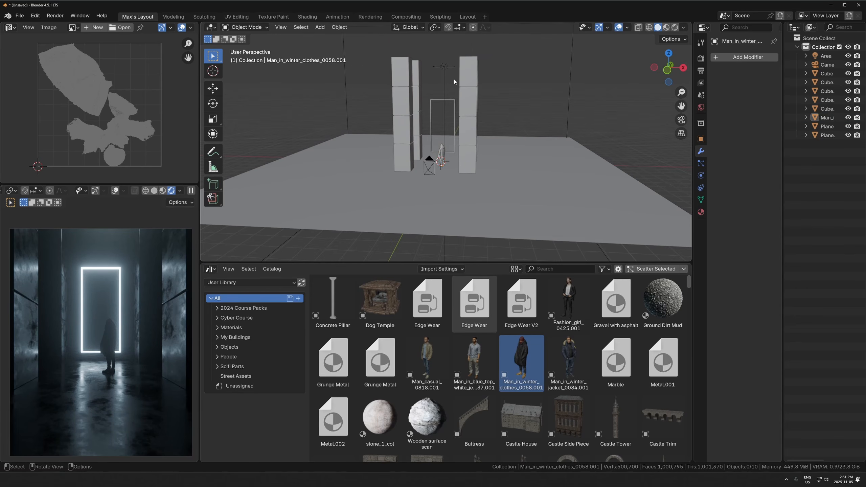
left_click(443, 71)
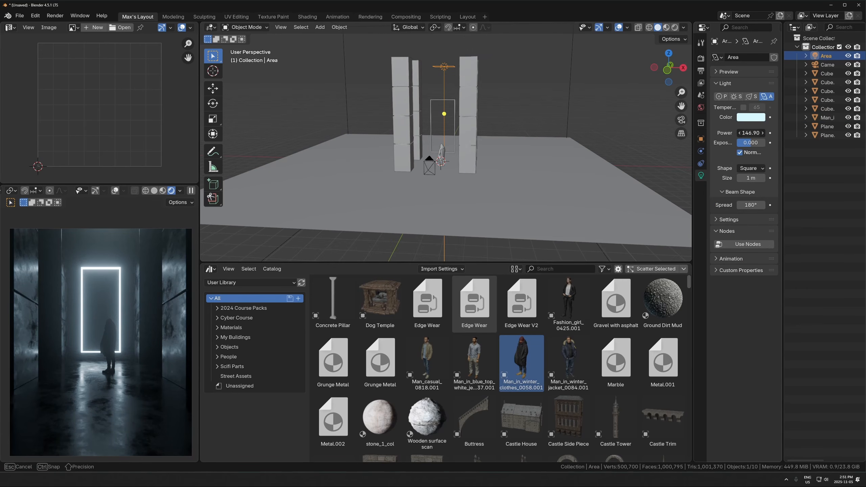
left_click_drag(750, 133, 760, 132)
- Select all four pillars and bring them slightly closer together by scaling only their locations
scroll(377, 191, "up", 6)
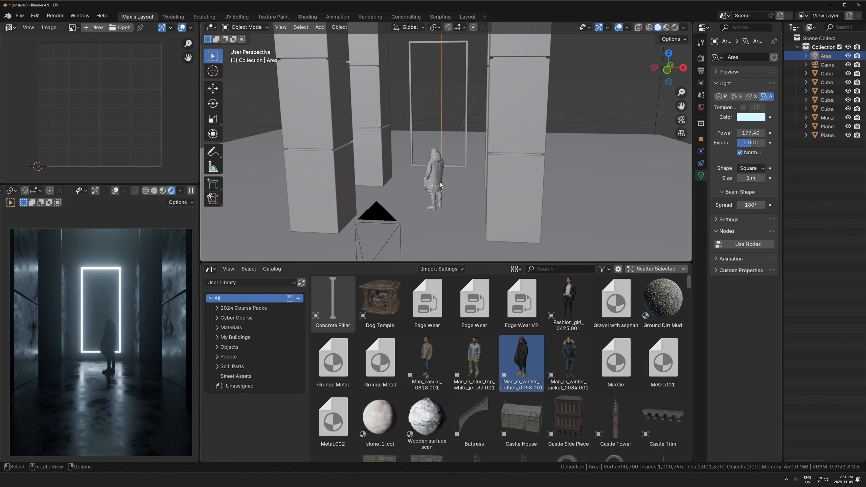
left_click(433, 177)
scroll(484, 236, "up", 1)
scroll(520, 202, "down", 2)
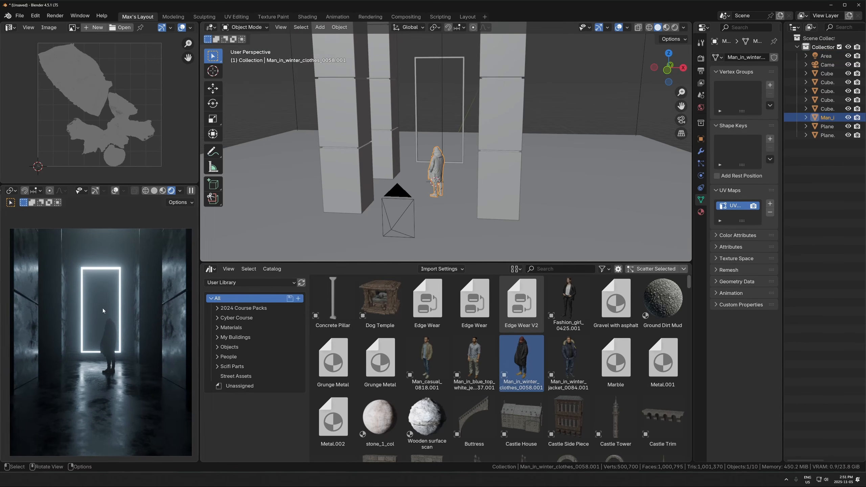
left_click(374, 147)
left_click(347, 165, "shift")
middle_click_drag(473, 138, 496, 143)
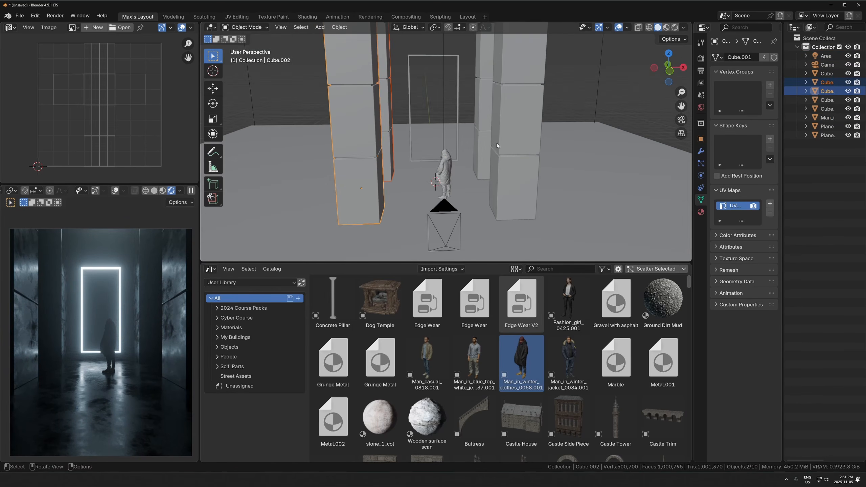
left_click(498, 142, "shift")
left_click(485, 133, "shift")
left_click(672, 39)
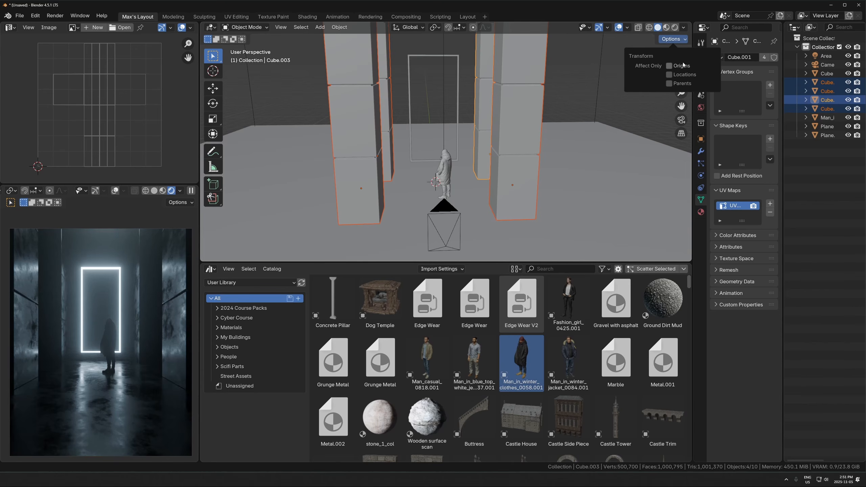
key("s")
left_click(334, 235)
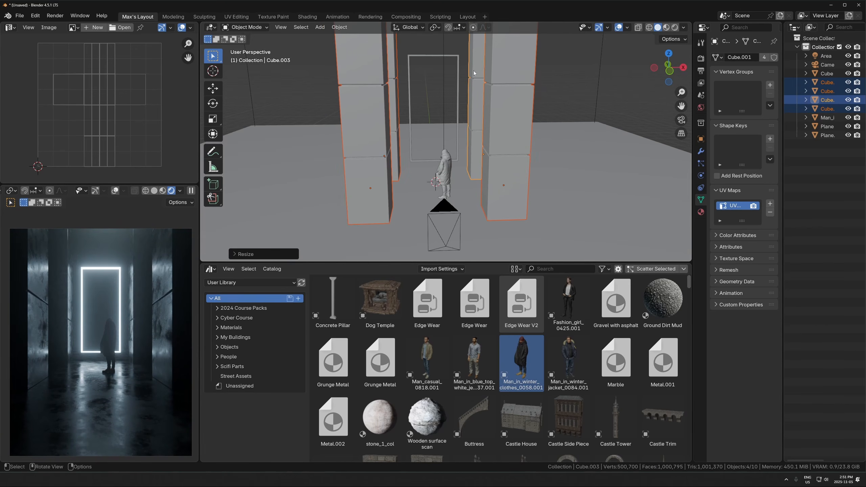
- Place a linked duplicate of the glowing frame behind the original along Y
left_click(457, 66)
scroll(448, 66, "down", 3)
middle_click_drag(448, 66, 419, 129)
mouse_move(457, 150)
middle_mouse_down()
mouse_move(480, 171)
mouse_move(484, 153)
mouse_move(453, 147)
middle_mouse_up()
key("alt+d")
key("y")
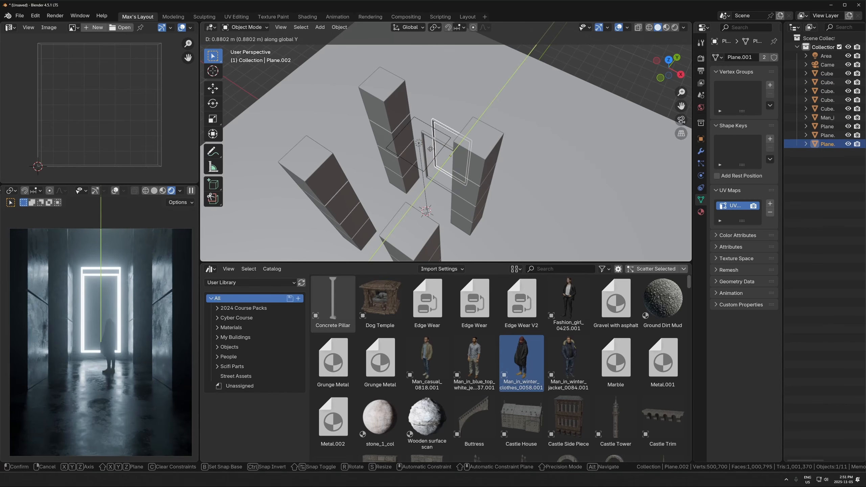
left_click(434, 144)
- Place two more linked duplicates of the frame along Y, spacing the last one about 2 m behind
key("alt+d")
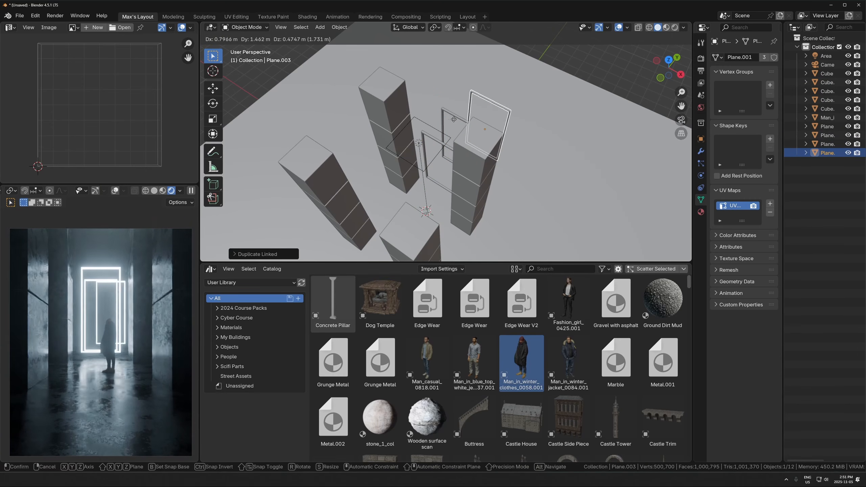
key("y")
left_click(477, 114)
key("alt+d")
key("y")
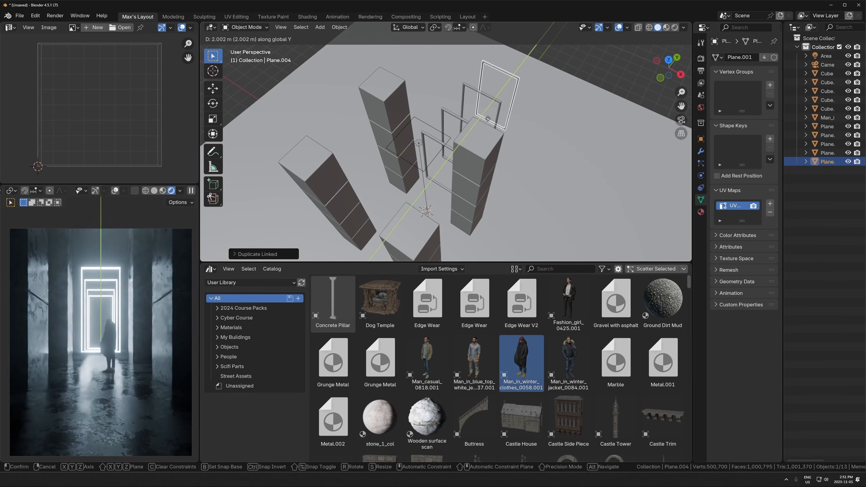
left_click(488, 119)
- Repeat the last linked duplication seven times to extend the row of frames into the distance
key("shift+r")
key("shift+r")
key("shift+r")
key("shift+r")
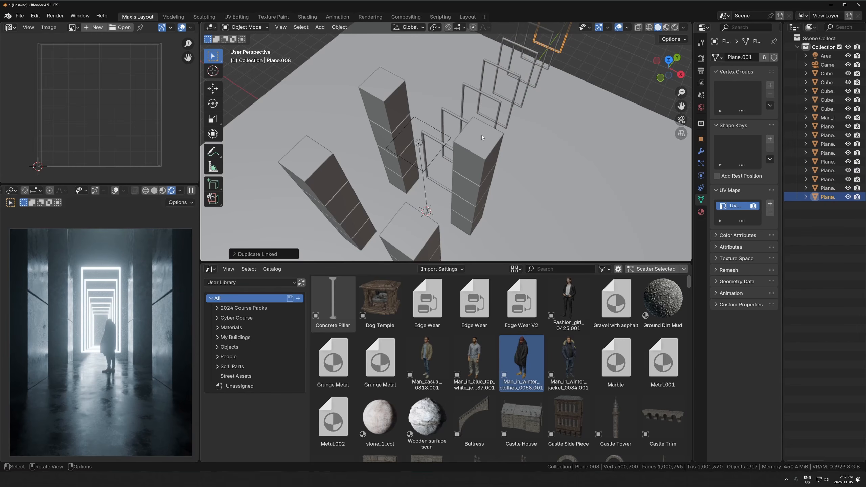
key("shift+r")
key("shift+r")
key("shift+r")
middle_click_drag(489, 153, 537, 117)
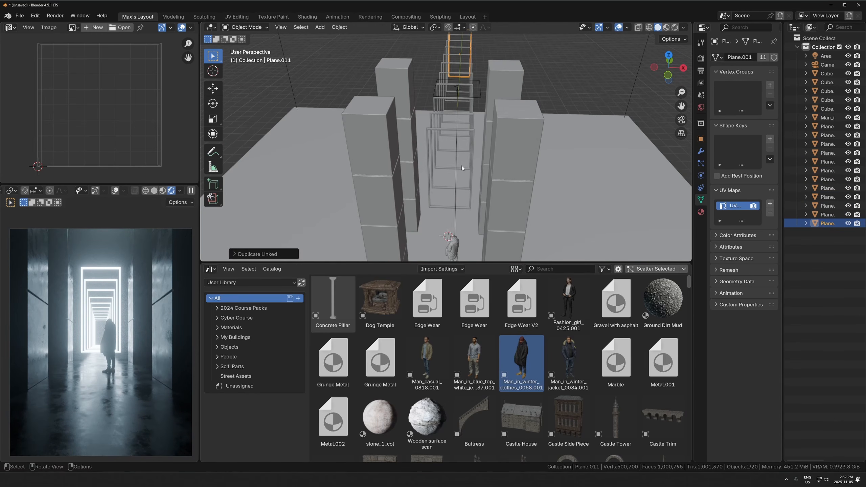
- Select the front frame and show the nodes of its material in the Shader Editor
left_click(437, 135)
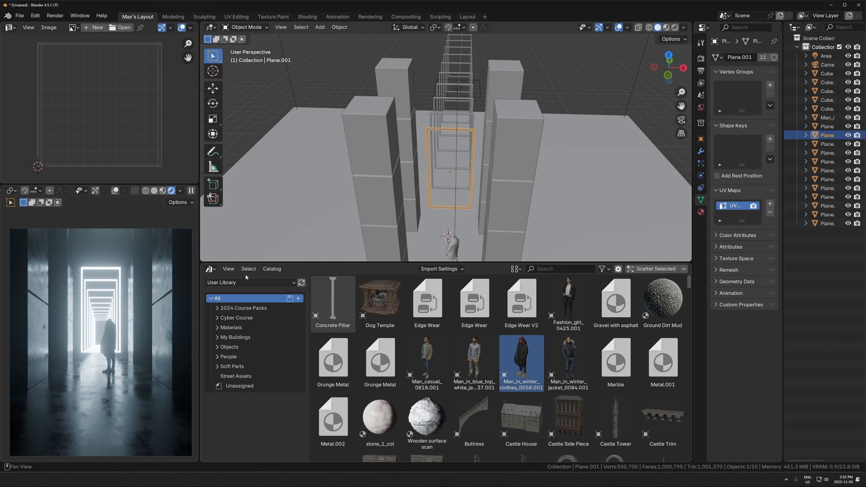
left_click(208, 270)
left_click(272, 341)
key("shift+a")
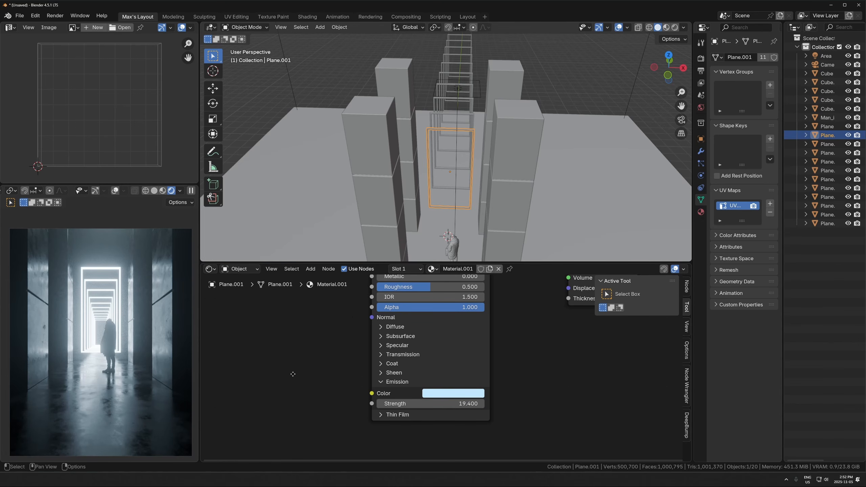
middle_click_drag(293, 374, 349, 379)
scroll(349, 379, "down", 1)
scroll(323, 373, "down", 1)
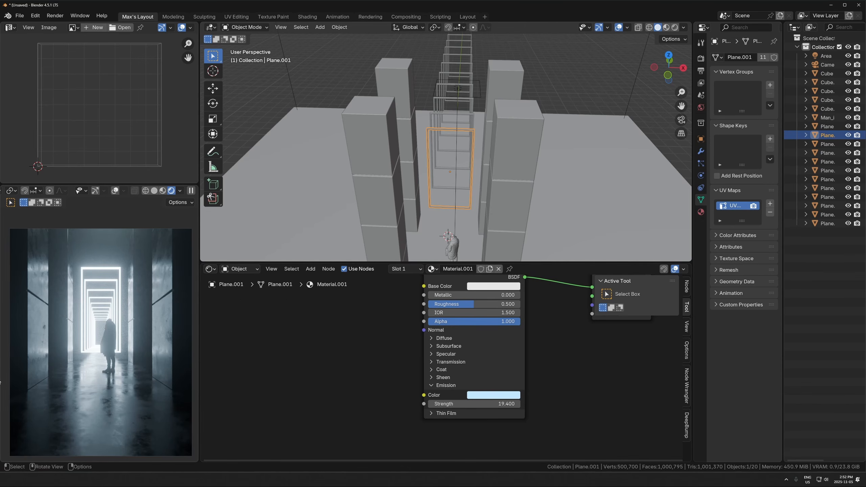
- Preview the fast-food menu photo in the Unsplash Downloads folder and add it to the frame's material as an image texture node
key("alt+Tab")
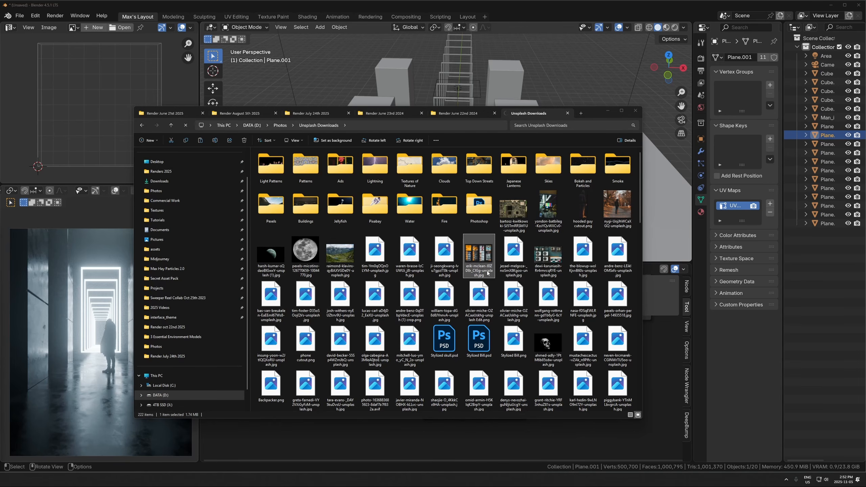
double_click(487, 266)
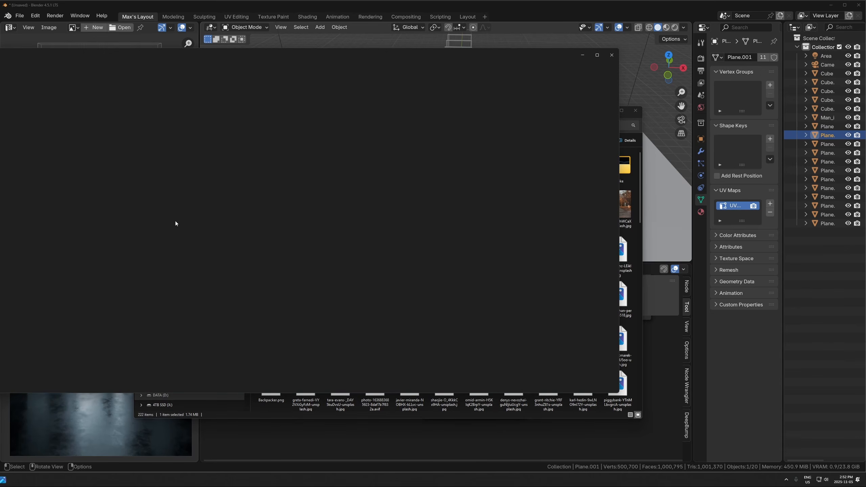
left_click_drag(352, 55, 384, 54)
left_click(643, 54)
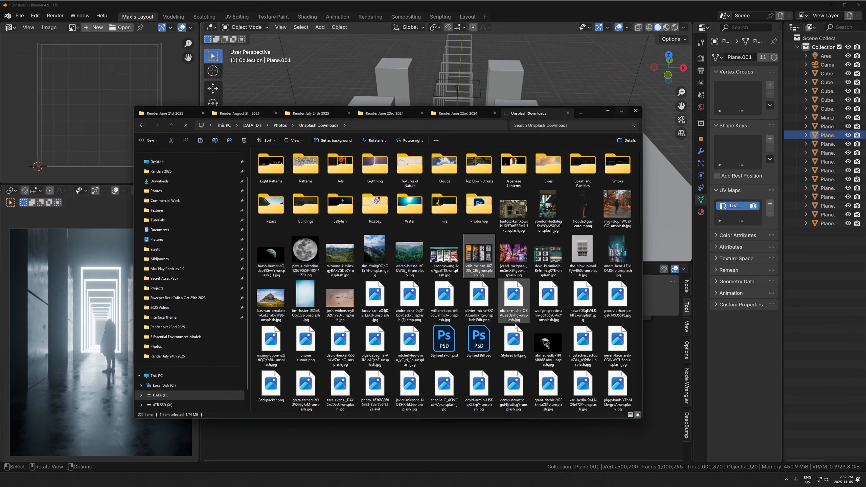
left_click_drag(478, 255, 365, 434)
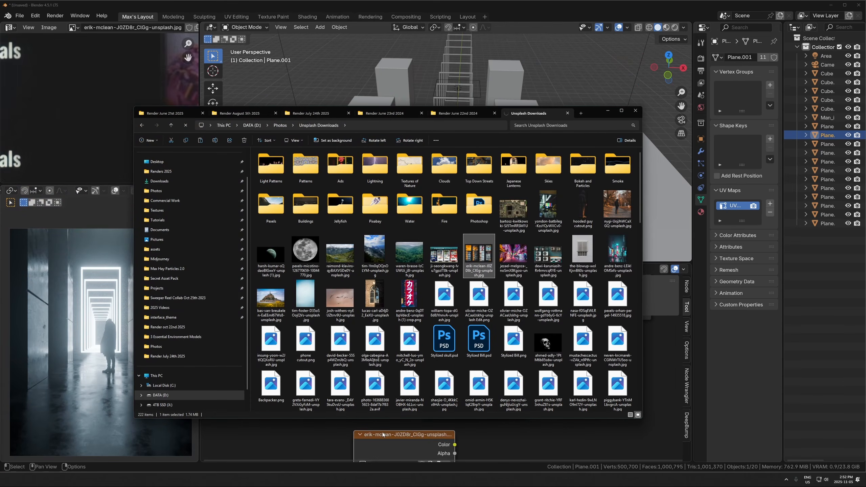
left_click(276, 332)
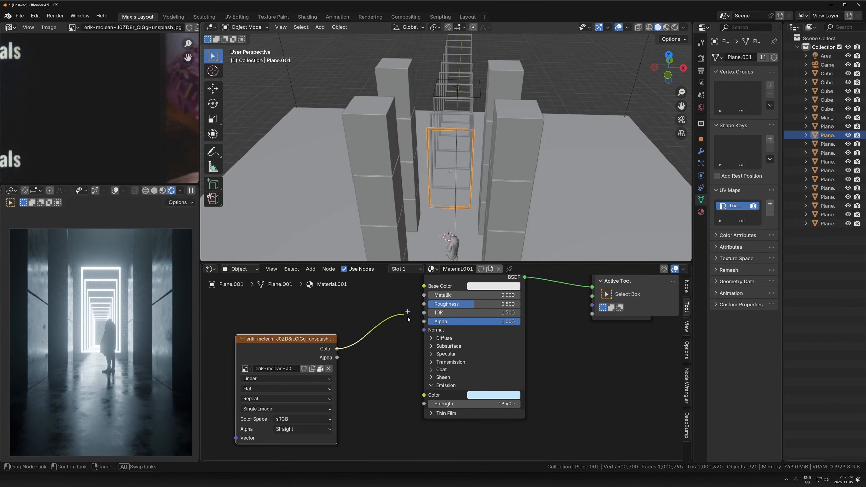
- Feed the image texture's color into the shader's Alpha through a Color Ramp with its white stop at 0.193
left_click_drag(423, 323, 423, 324)
key("shift+a")
type("col")
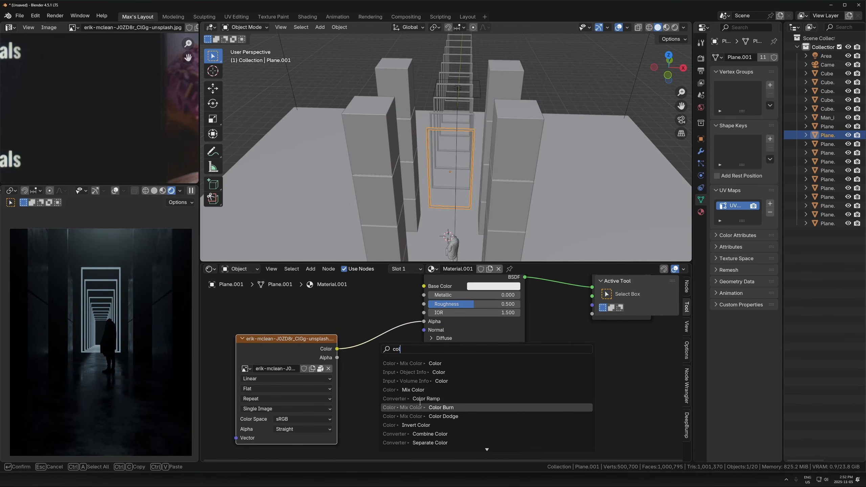
left_click(424, 398)
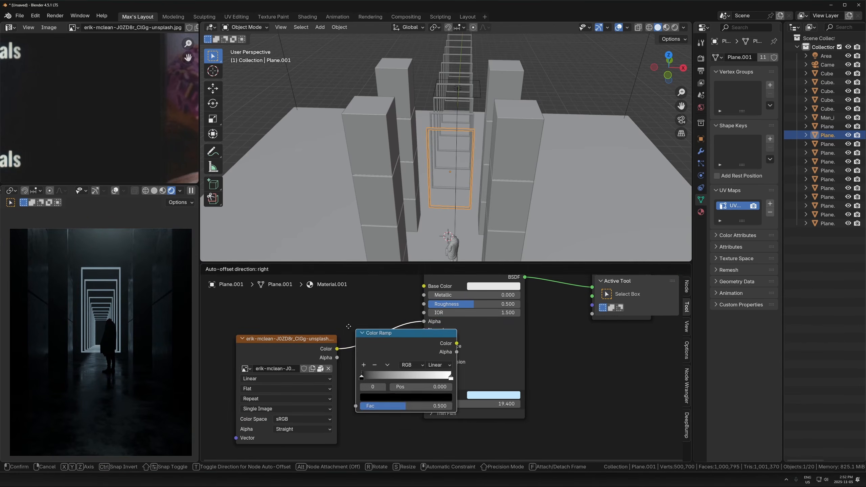
left_click(443, 379)
left_click_drag(451, 378, 398, 378)
mouse_move(384, 378)
left_mouse_down()
mouse_move(362, 378)
mouse_move(379, 378)
left_mouse_up()
- Apply the front frame's object transform, making its mesh data single-user
scroll(507, 198, "up", 4)
middle_click_drag(508, 198, 496, 157)
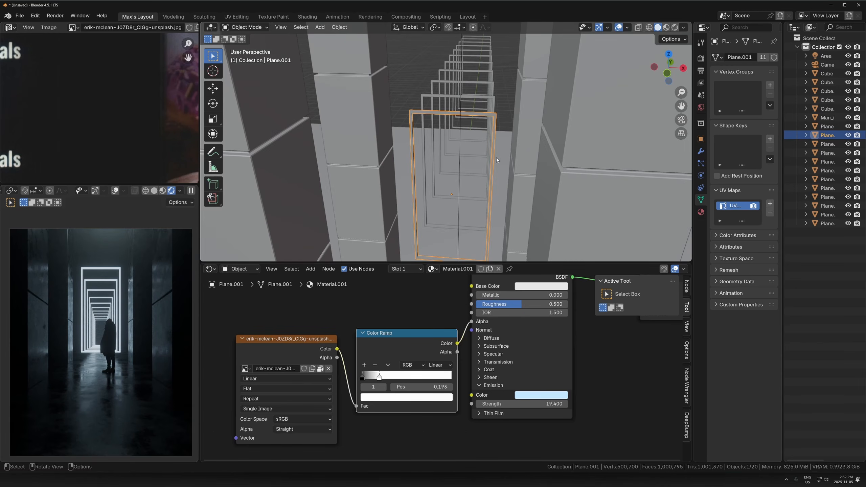
key("ctrl+a")
left_click(458, 154)
left_click(419, 256)
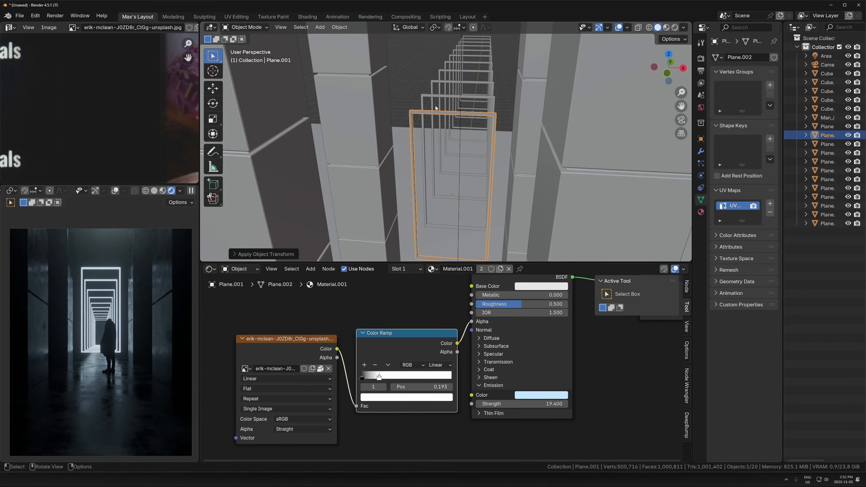
middle_click_drag(443, 116, 454, 37)
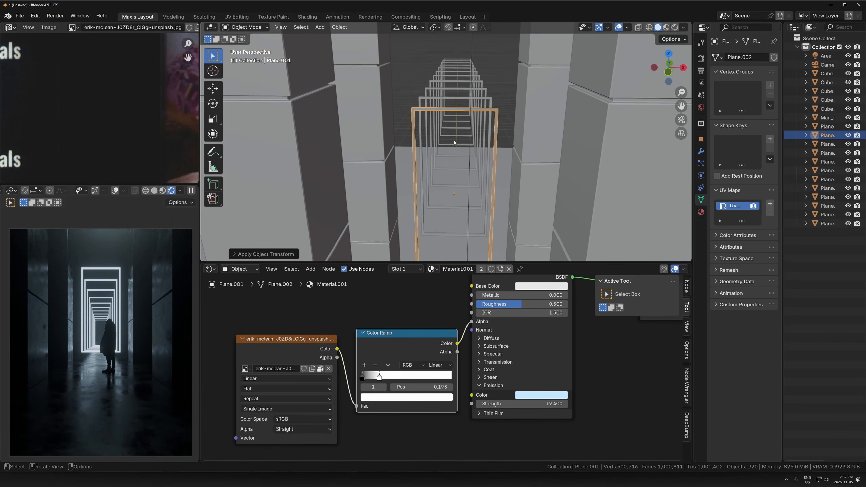
- Unwrap the front frame with Cube Projection and scale and move its UVs down over the menu photo
key("Tab")
key("u")
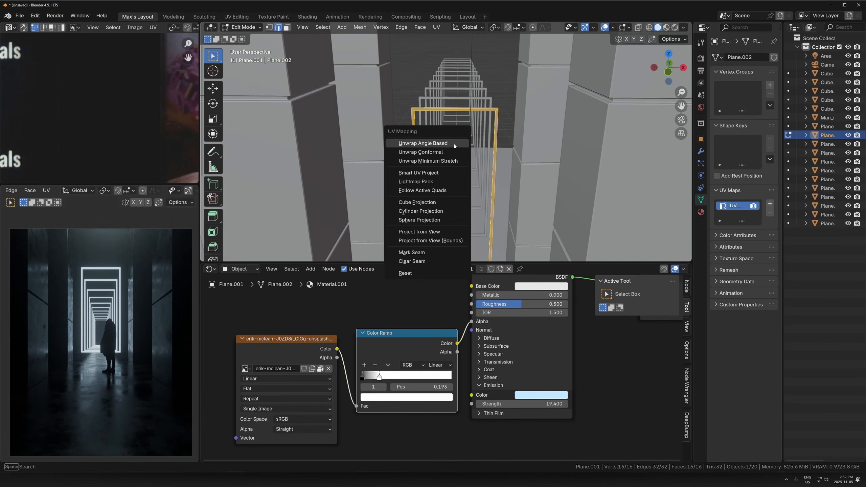
left_click(417, 202)
key("s")
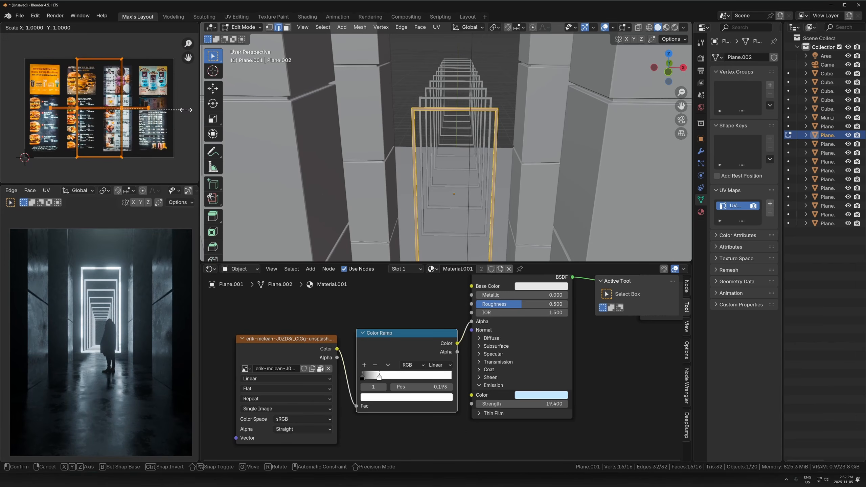
left_click(139, 109)
key("g")
left_click(121, 123)
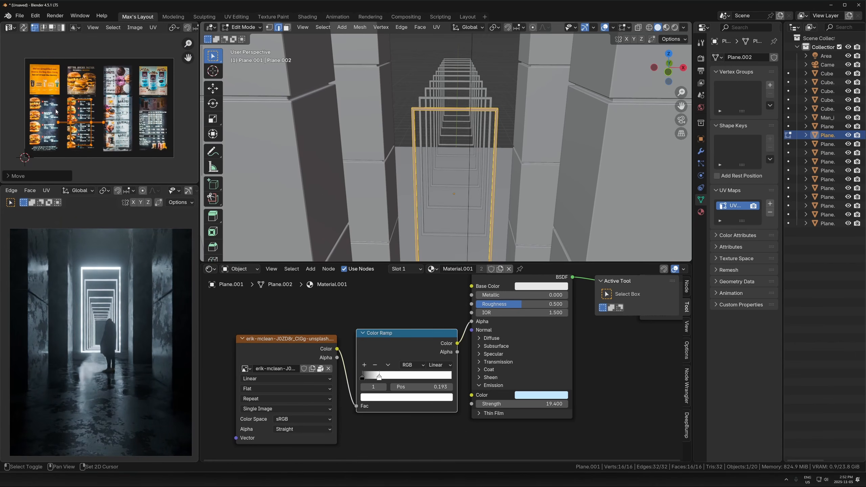
- Increase the contrast of the frame material's Color Ramp, moving the black stop inward and the white stop to 0.616
key("Tab")
left_click_drag(384, 375, 417, 376)
left_click(415, 376)
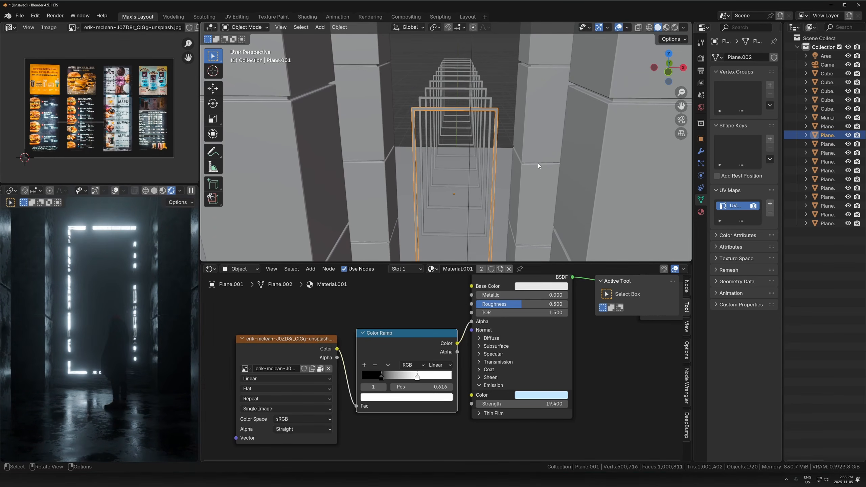
- Select all the frames and link the front frame's object data to them
left_click_drag(418, 109, 419, 109)
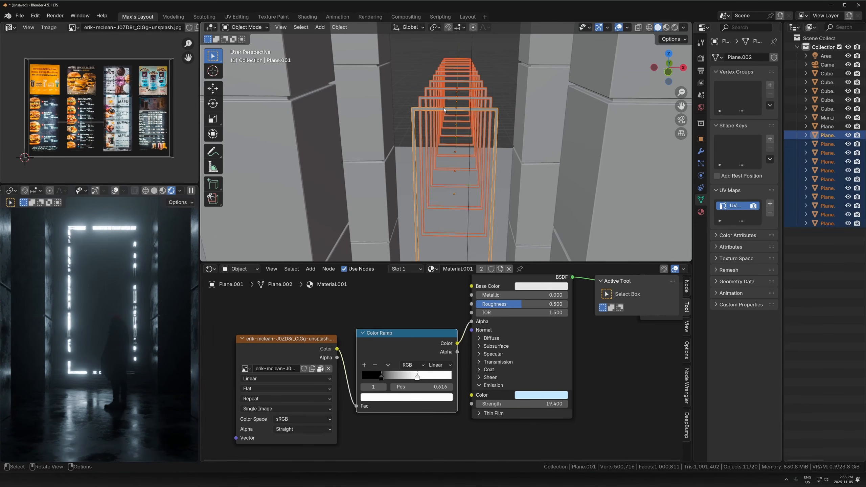
key("ctrl+l")
left_click(447, 107)
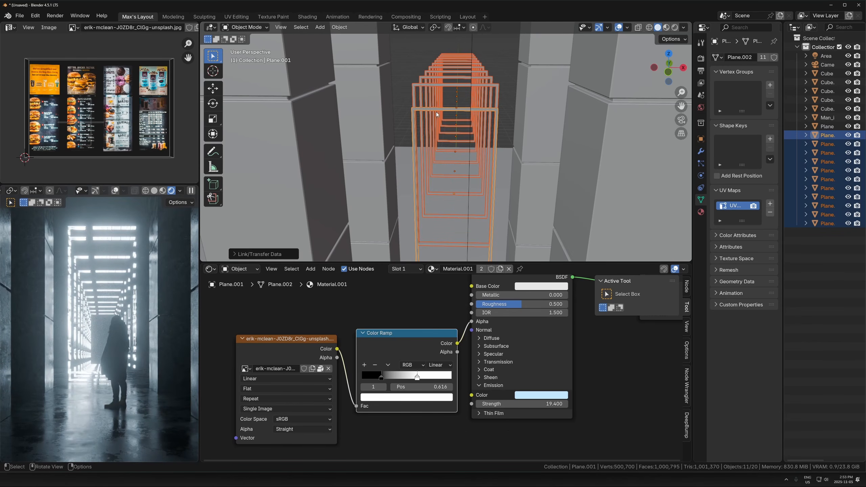
- Edit the linked frame mesh and move its UVs sideways onto the bakery menu column of the photo
key("Tab")
scroll(100, 107, "up", 3)
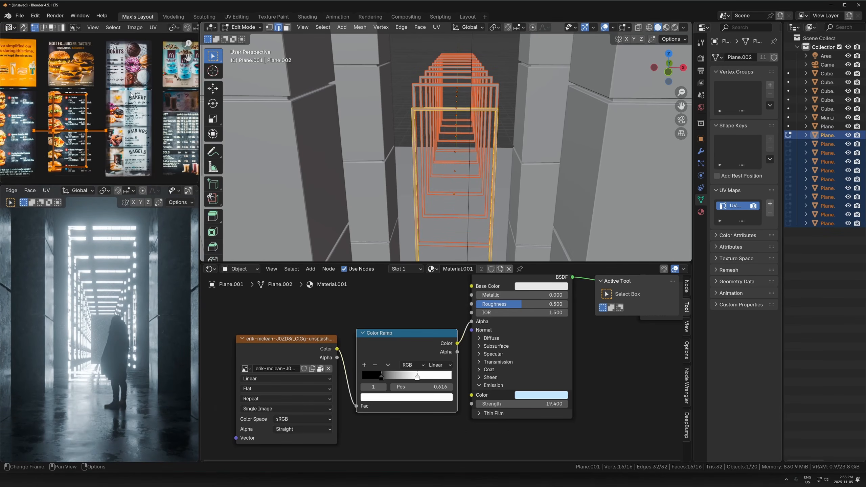
key("g")
left_click(180, 105)
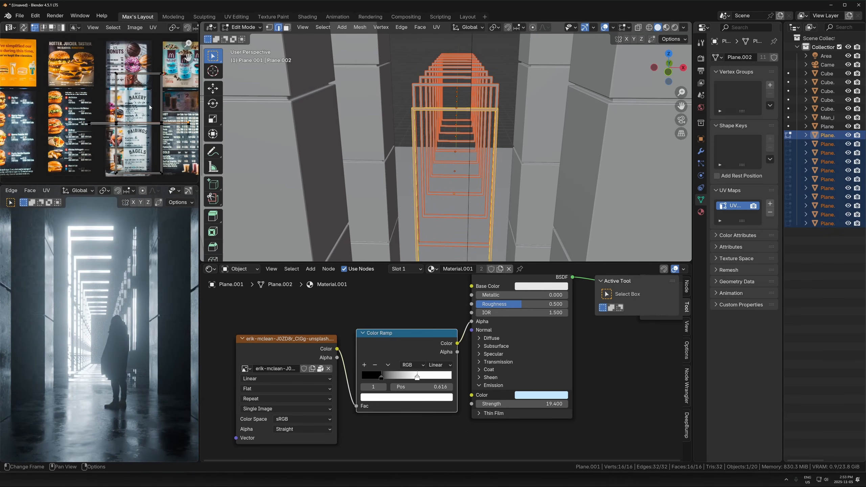
key("g")
left_click(172, 101)
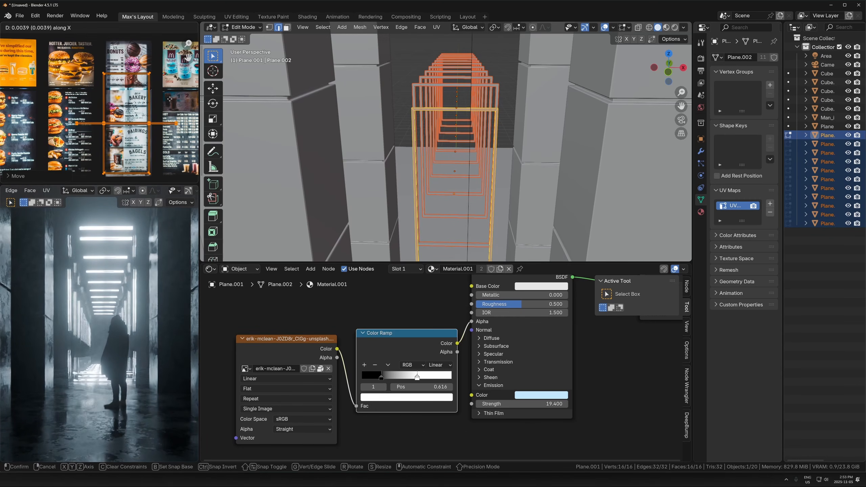
- Rotate the frame's UVs by 90° and rescale them
type("r90")
key("Return")
key("s")
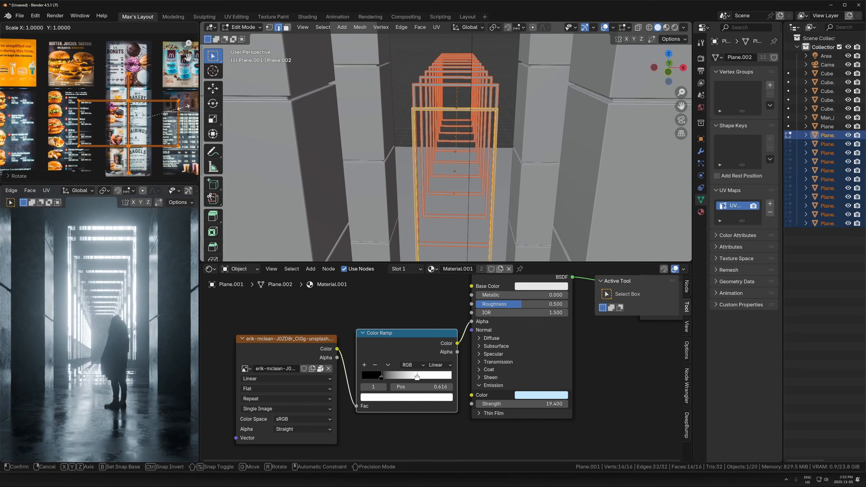
left_click(161, 113)
- Fit the frame's UVs over the burger picture at the top of the menu photo by moving, rotating and rescaling them
key("g")
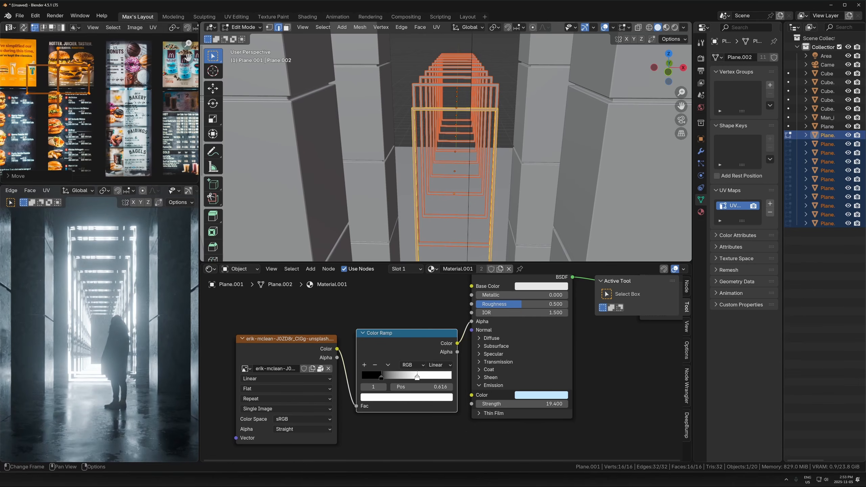
left_click(93, 66)
key("r")
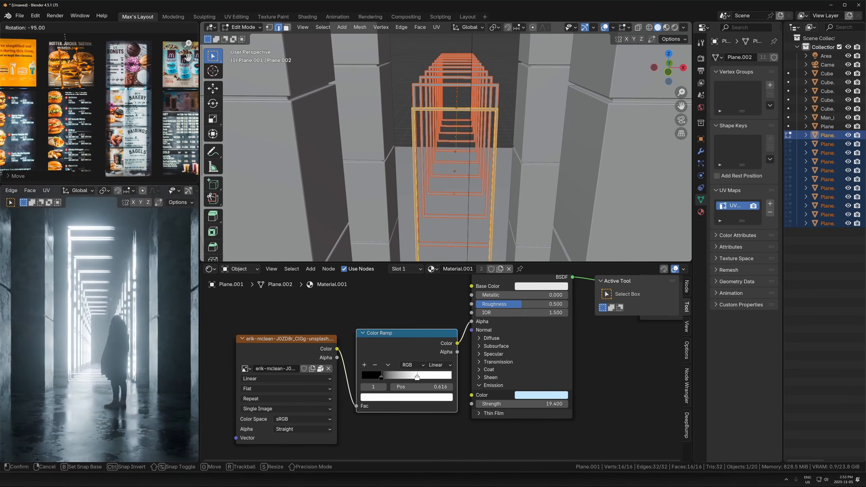
left_click(69, 202)
key("g")
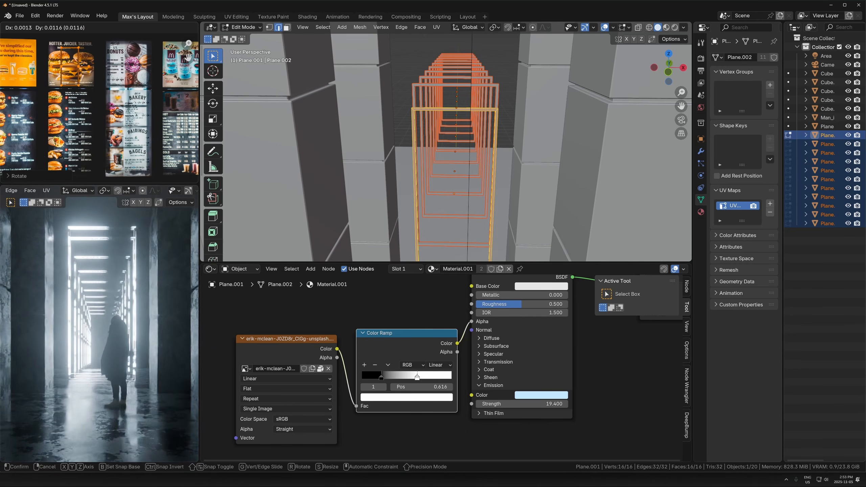
left_click(124, 65)
key("s")
left_click(120, 64)
key("s")
left_click(133, 65)
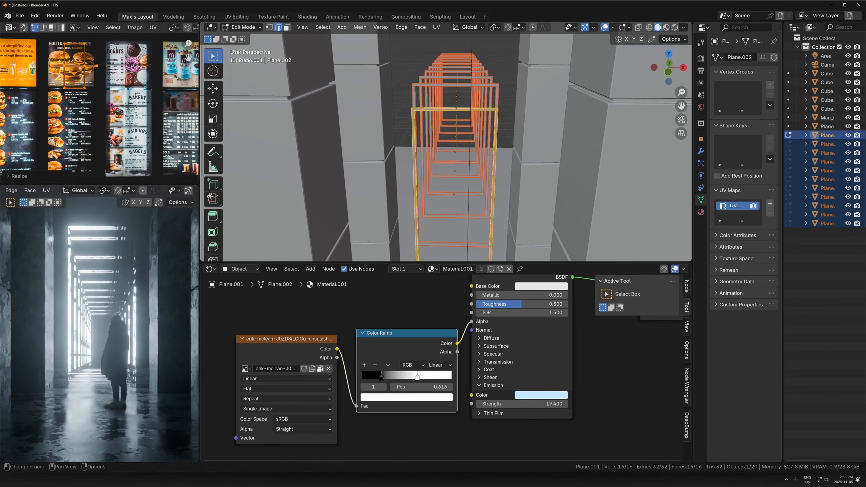
- Move the frame's UVs down onto the burger menu text, adjust them along Y, and leave mesh editing
key("g")
left_click(81, 130)
scroll(83, 135, "down", 2)
scroll(131, 333, "down", 3)
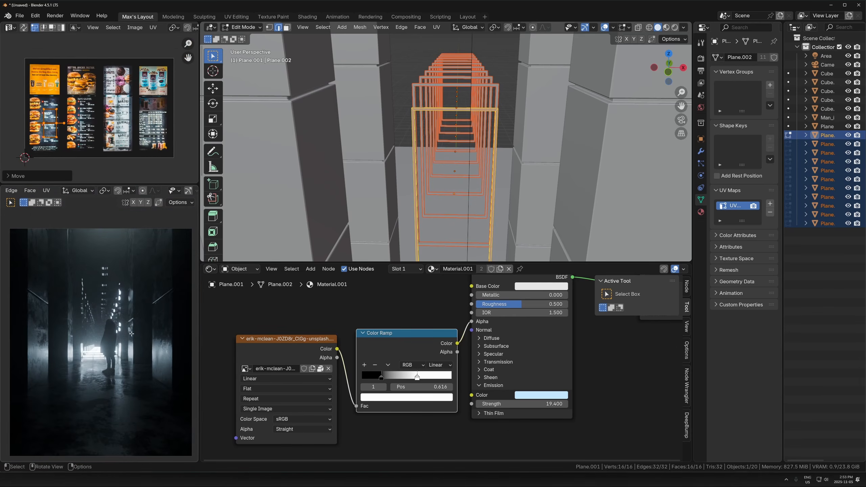
key("g")
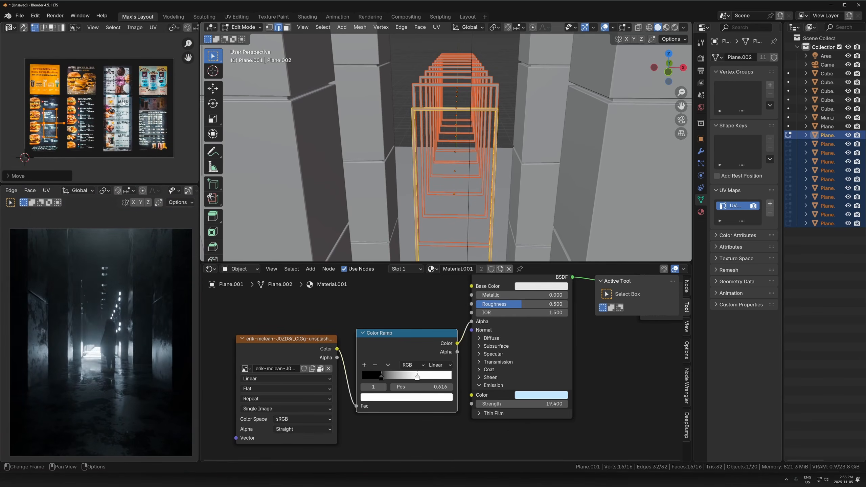
key("y")
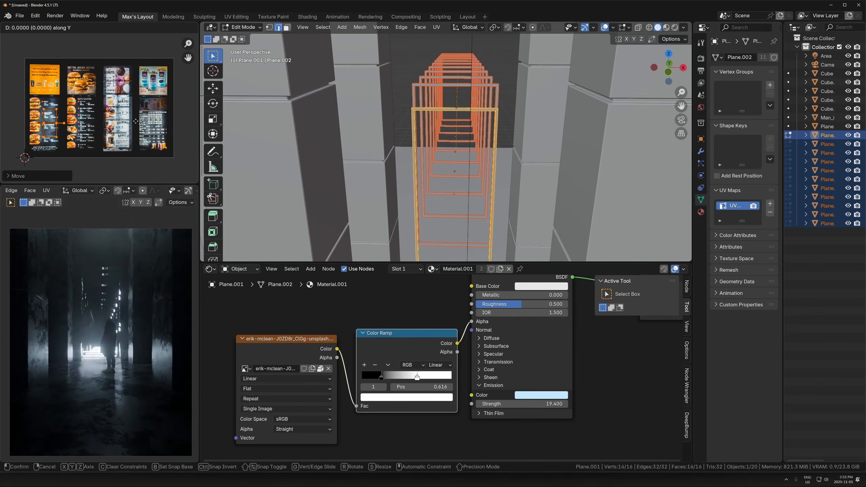
left_click(134, 112)
key("Tab")
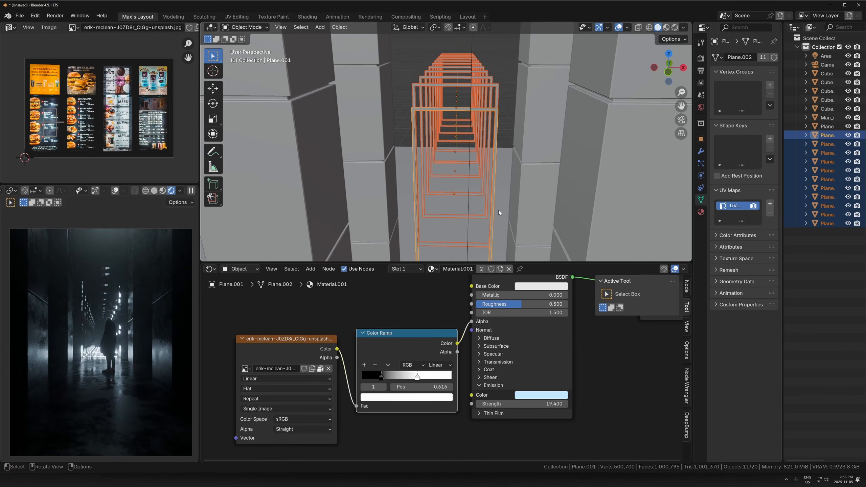
- Move the whole row of frames along the global Y axis toward the camera
middle_click_drag(497, 209, 494, 154)
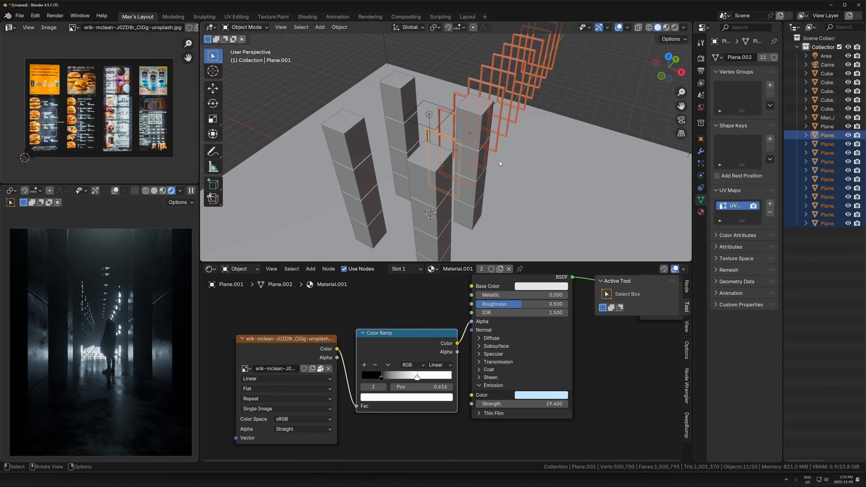
key("g")
key("y")
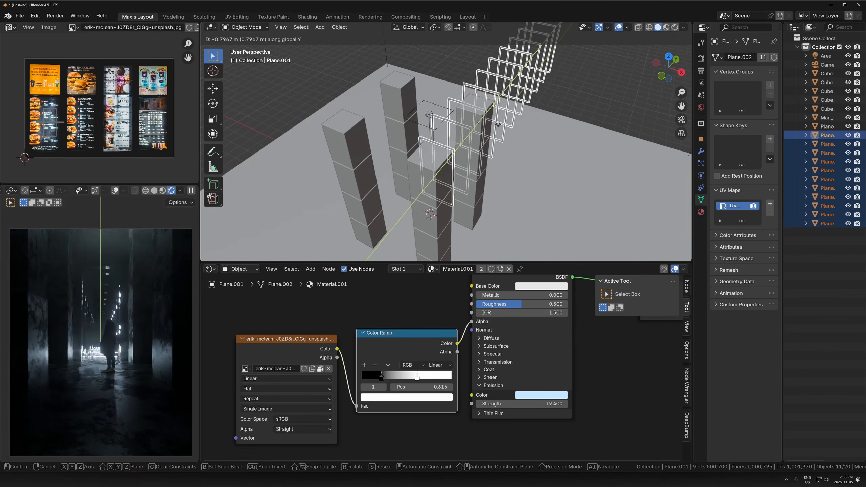
left_click(479, 132)
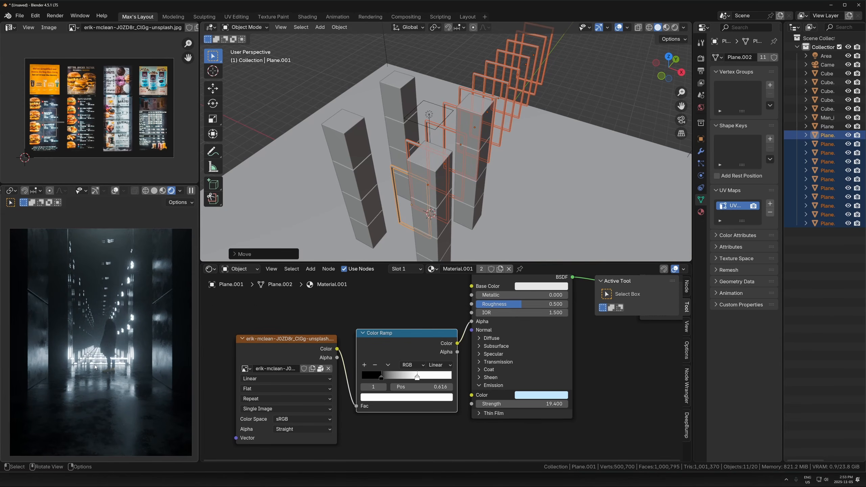
- Open the asset browser, switch to the Poly Haven library, and show its Furniture models
key("shift+F1")
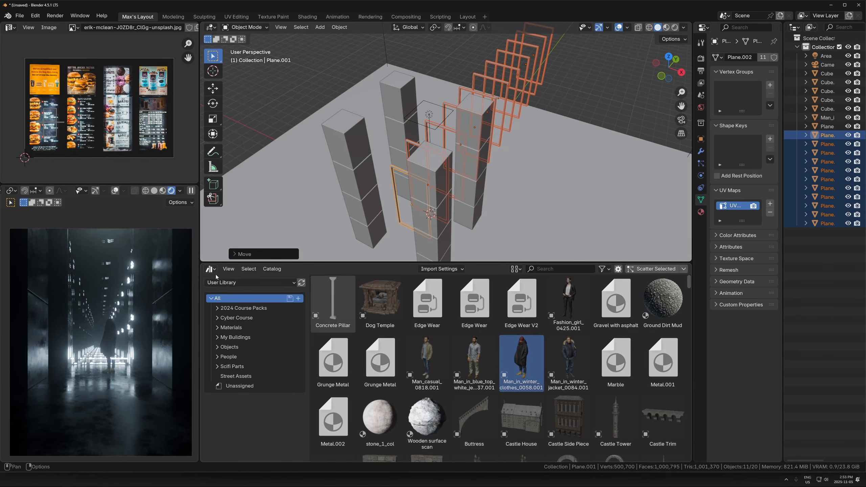
left_click(222, 283)
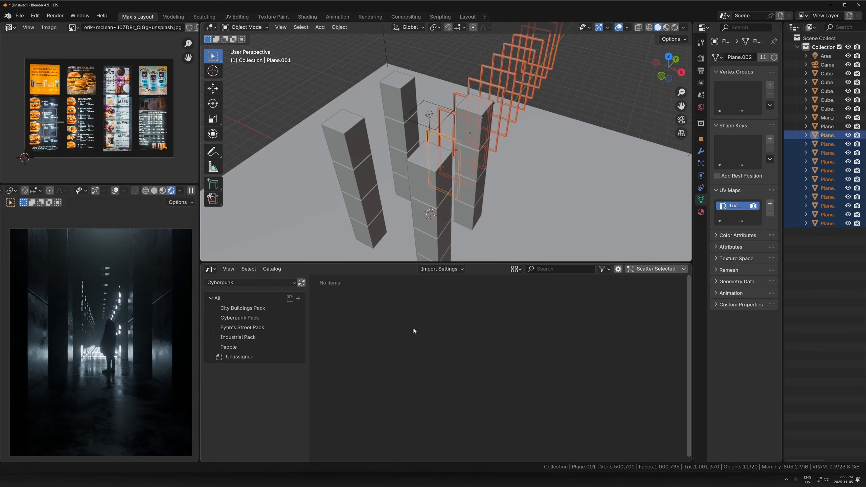
left_click(222, 283)
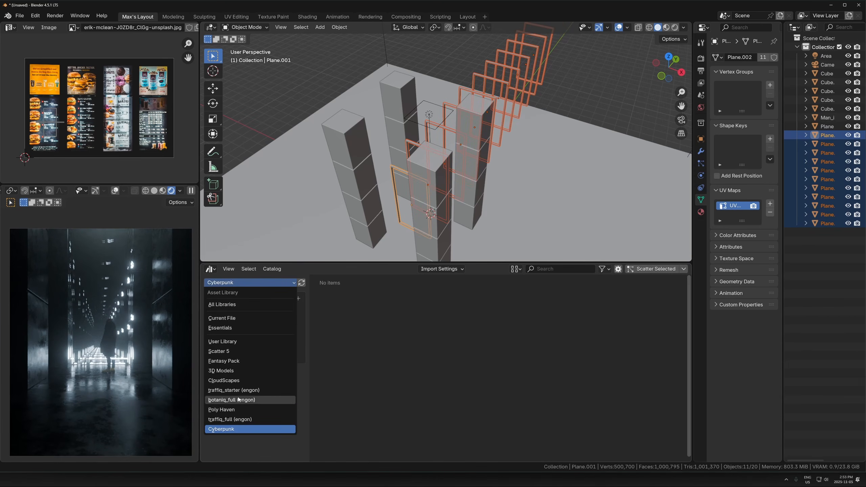
left_click(233, 408)
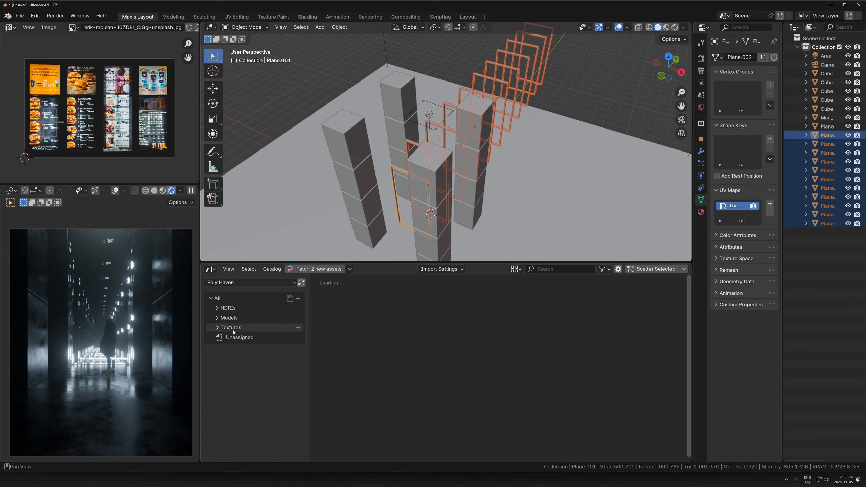
left_click(239, 318)
left_click(283, 330)
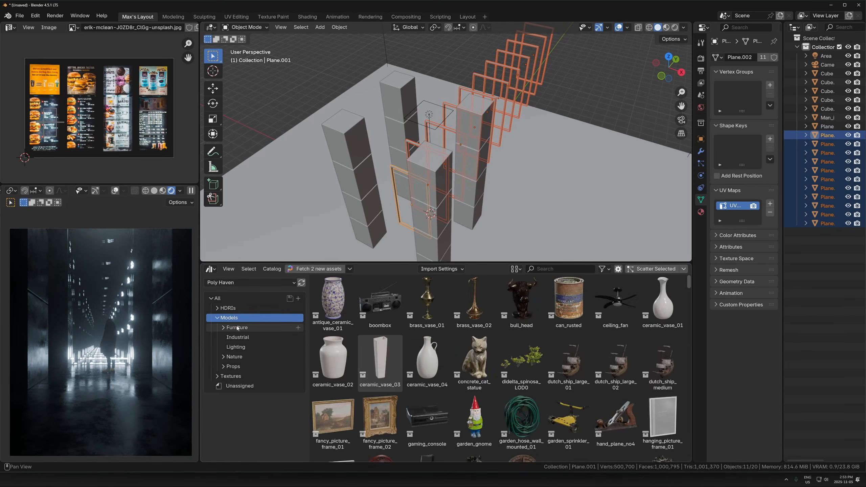
- Browse the Poly Haven furniture, industrial and props models and place the treasure_chest on the floor beside the pillar
scroll(453, 189, "up", 5)
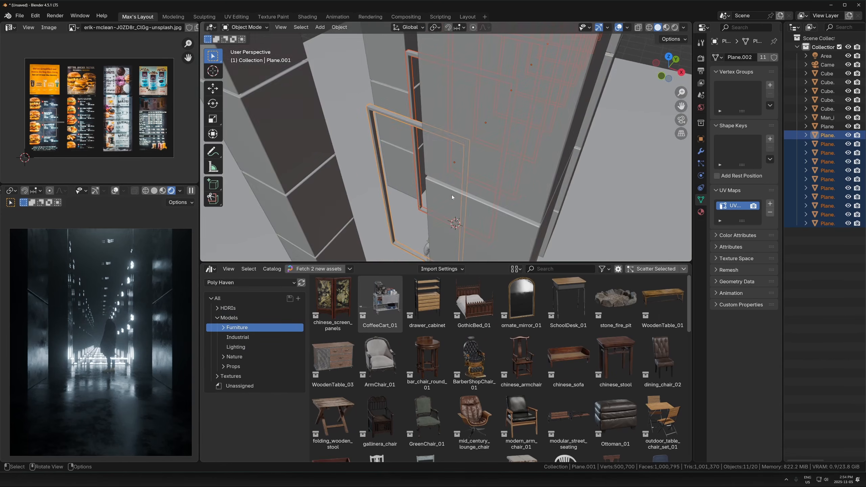
middle_click_drag(452, 195, 490, 127)
scroll(399, 392, "down", 10)
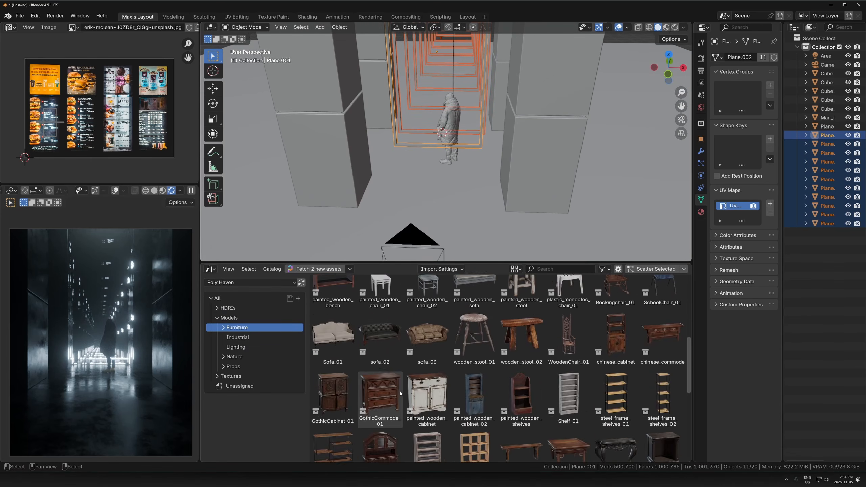
left_click(237, 337)
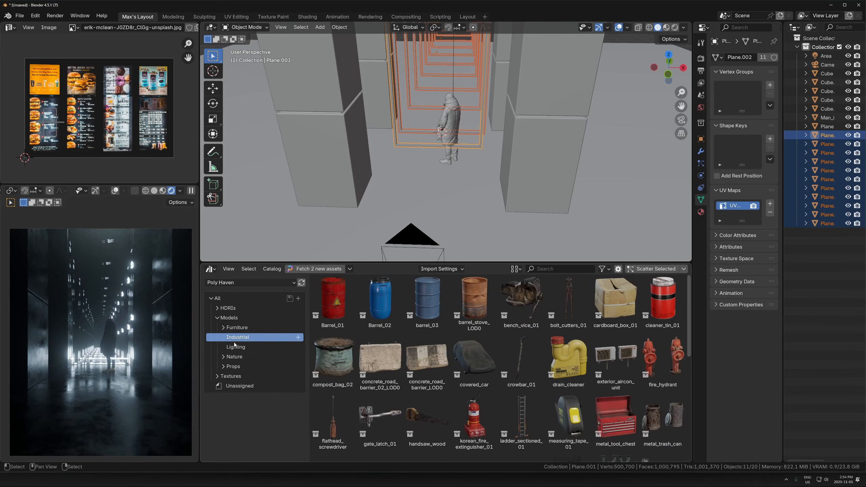
scroll(440, 358, "down", 5)
scroll(474, 361, "down", 3)
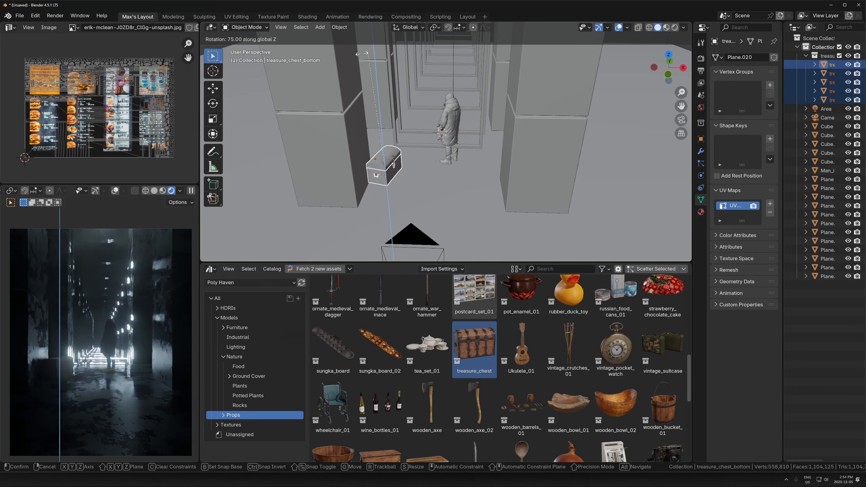
- Rotate the treasure chest about the global Z axis and slide it along the floor next to the pillar
key("r")
key("z")
left_click(336, 68)
key("g")
key("shift+z")
left_click(330, 67)
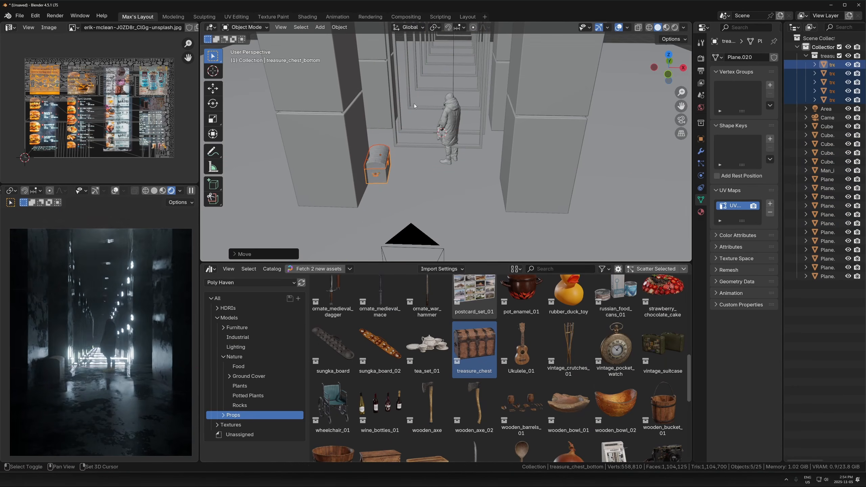
key("g")
key("shift+z")
left_click(396, 181)
- Add the wheelchair_01 model near the figure and slide it along the floor to just behind the treasure chest
scroll(335, 330, "down", 3)
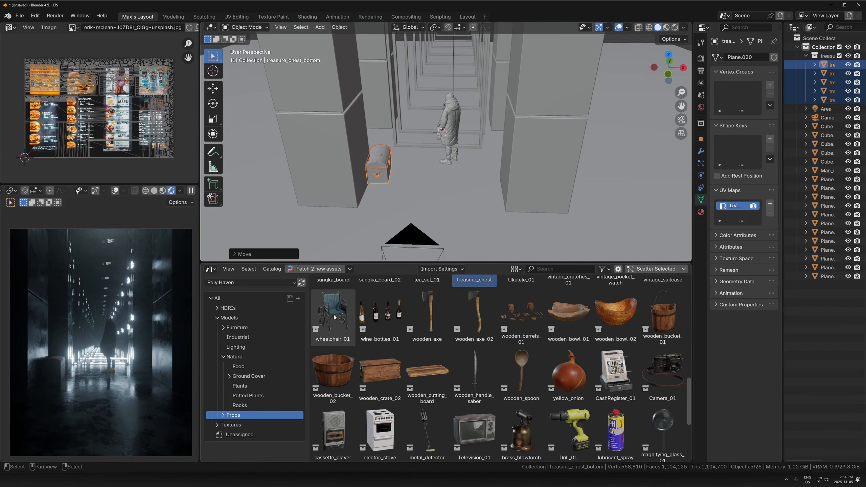
left_click_drag(334, 320, 412, 189)
key("g")
left_click(421, 175)
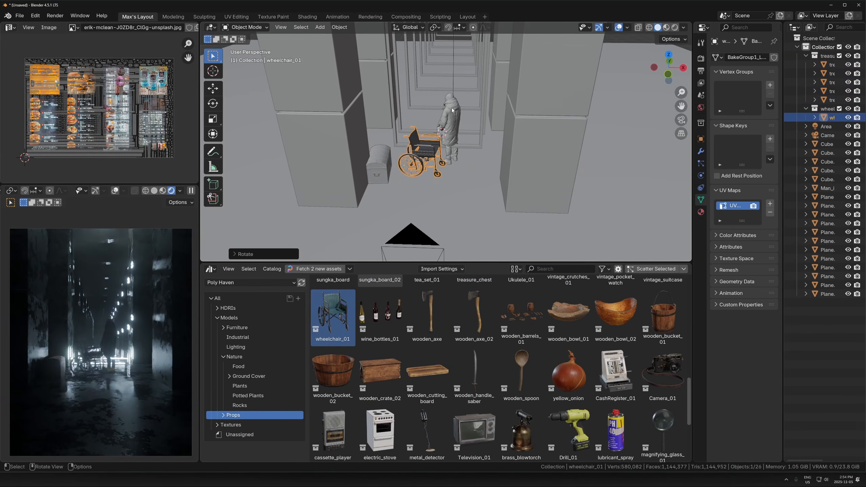
key("g")
key("shift+z")
left_click(424, 143)
- Rotate the wheelchair about the global Z axis and move it across the floor into the foreground opposite the chest
left_click(387, 166)
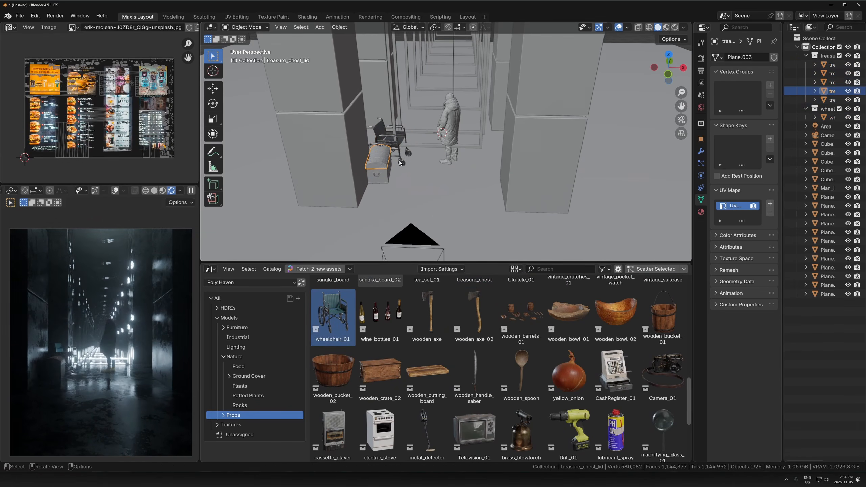
key("r")
key("z")
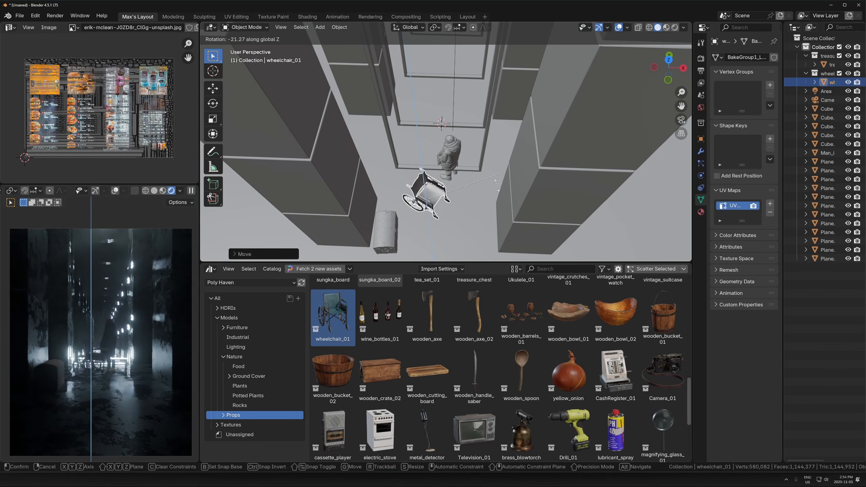
left_click(415, 161)
key("g")
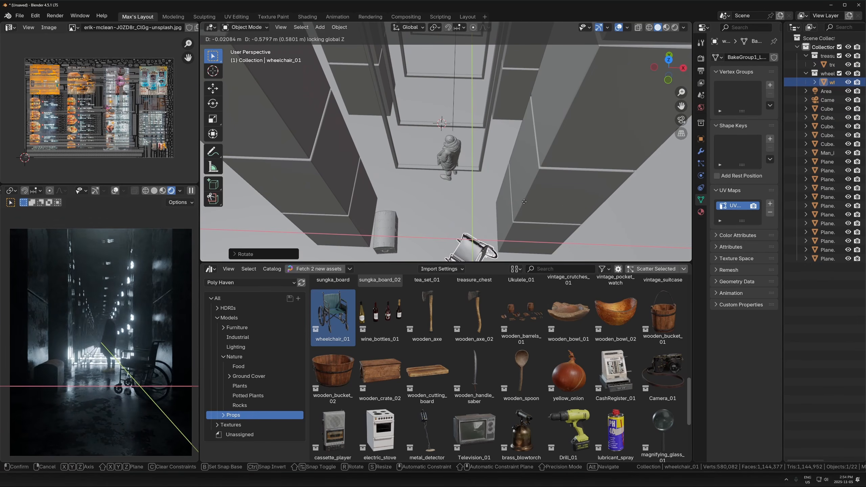
left_click(464, 264)
- Render the scene, then select the figure and the large cube enclosing the corridor
key("F12")
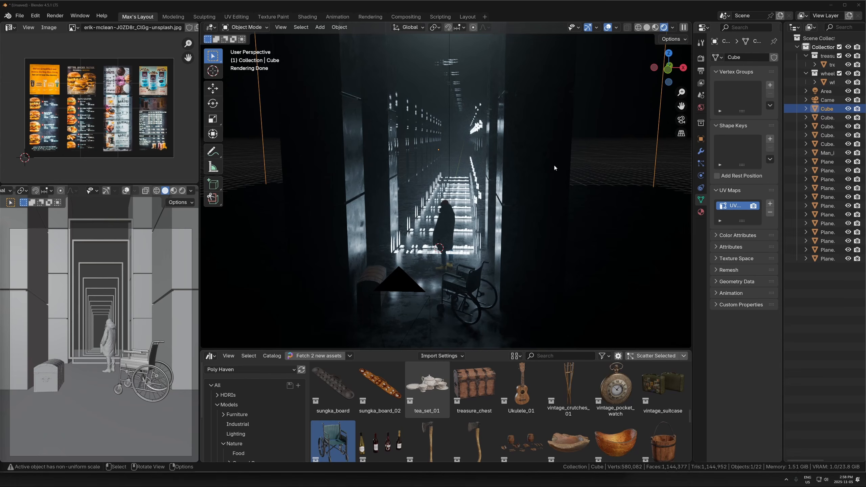
left_click(437, 227)
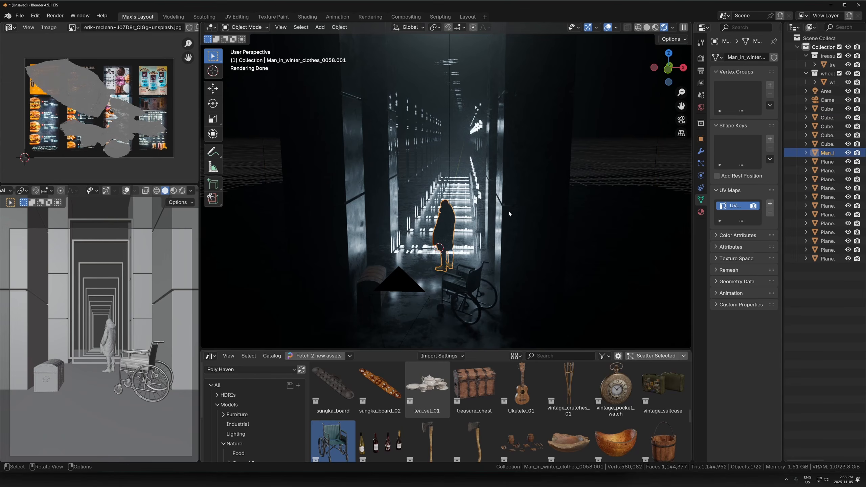
left_click(631, 169)
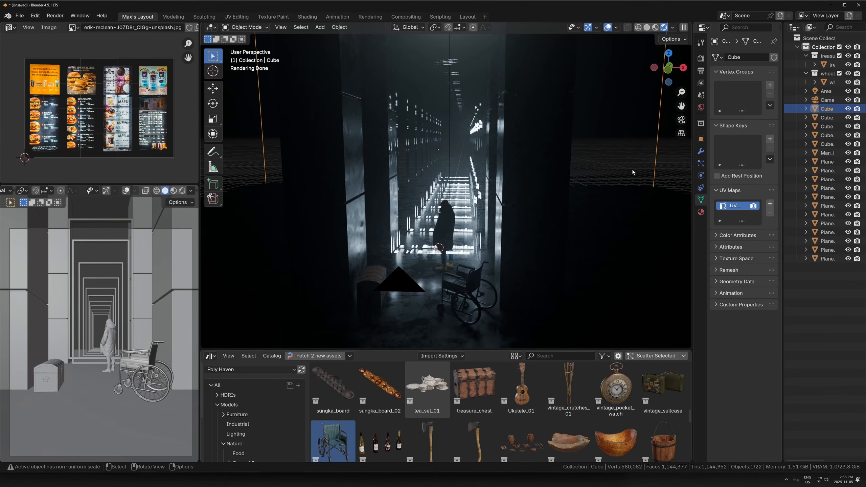